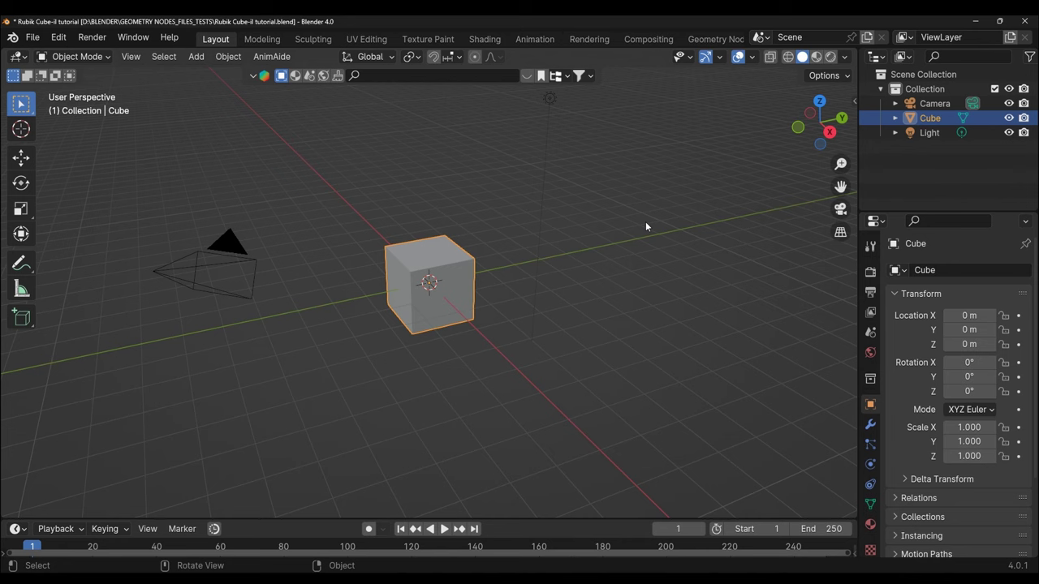
Hide the Light and Camera in the viewport and zoom in toward the cube
left_click(1009, 132)
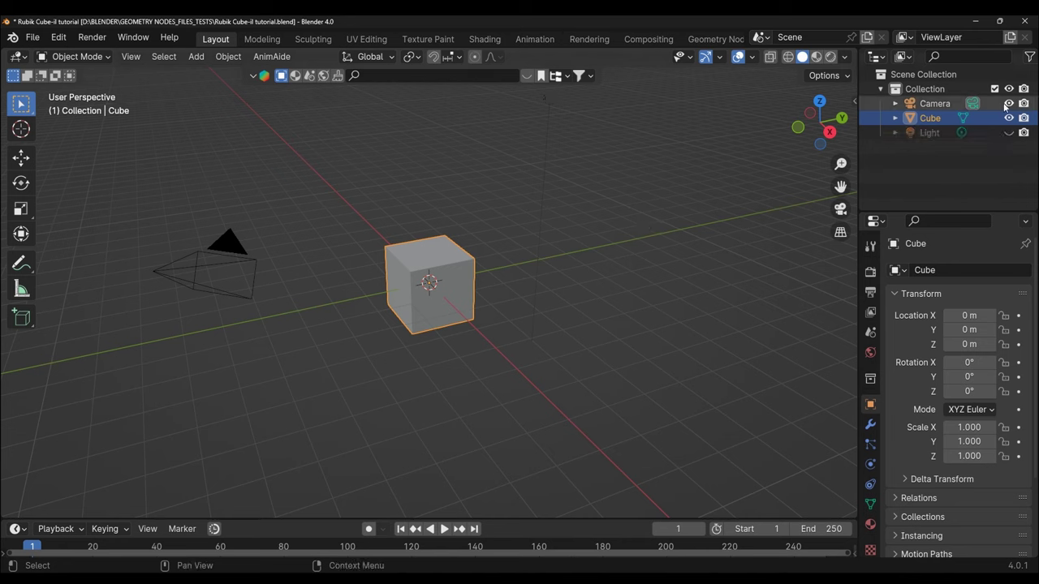
left_click(1009, 103)
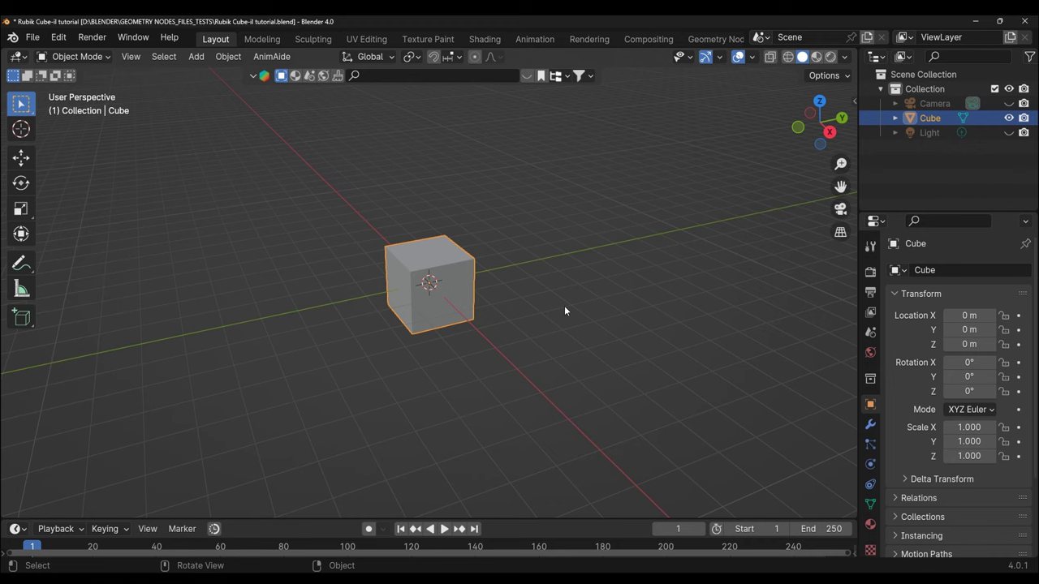
scroll(635, 275, "up", 2)
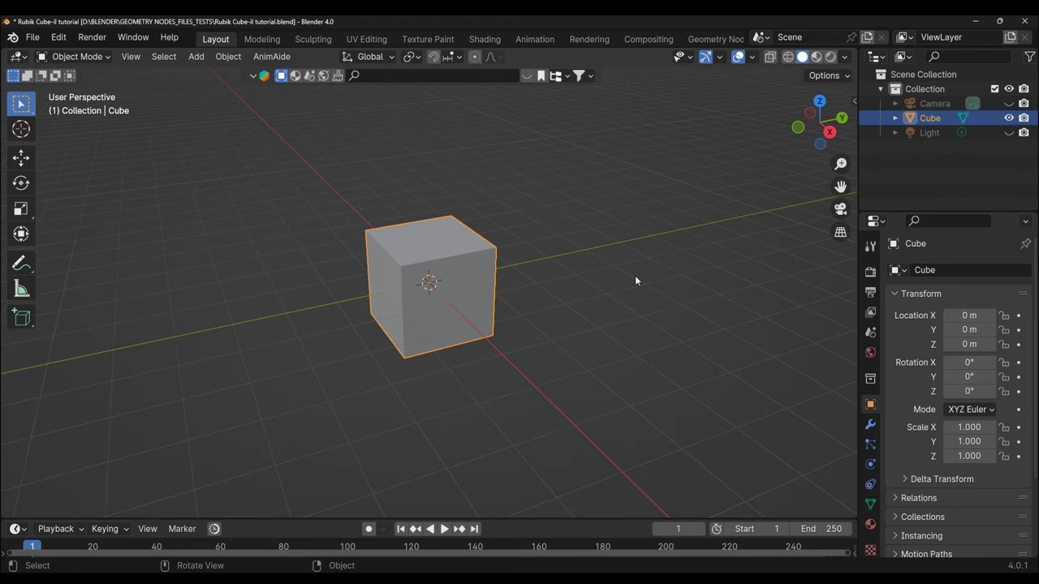
Set the cube's X, Y and Z dimensions to 2 cm in the sidebar
key("n")
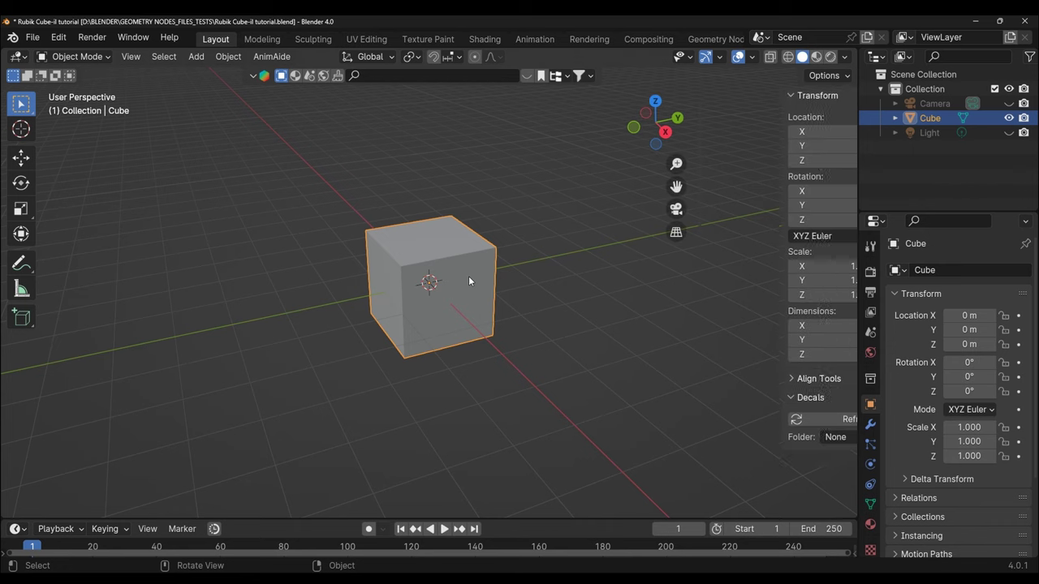
left_click(798, 327)
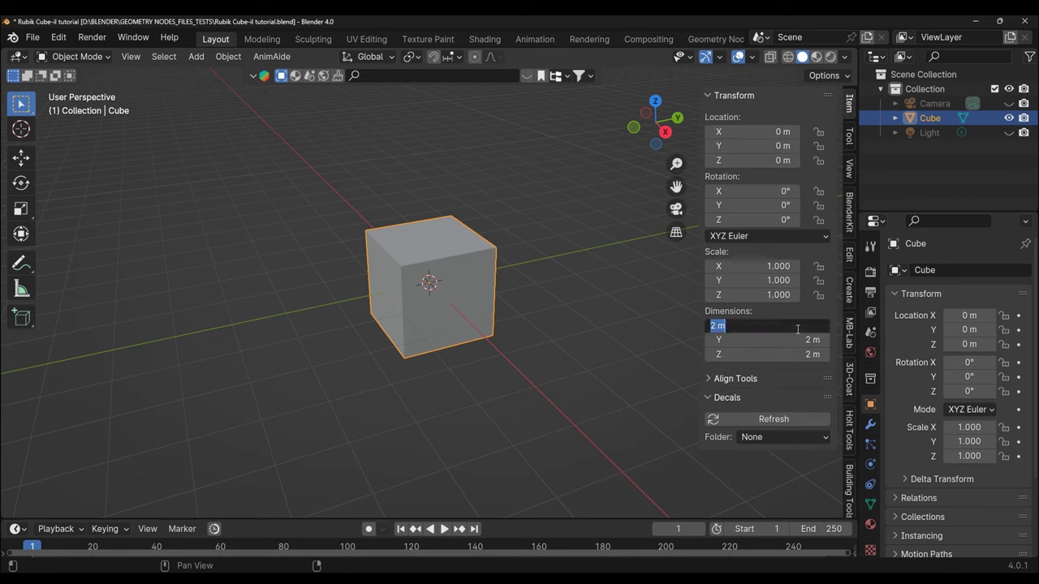
type("2")
type("cm")
key("Return")
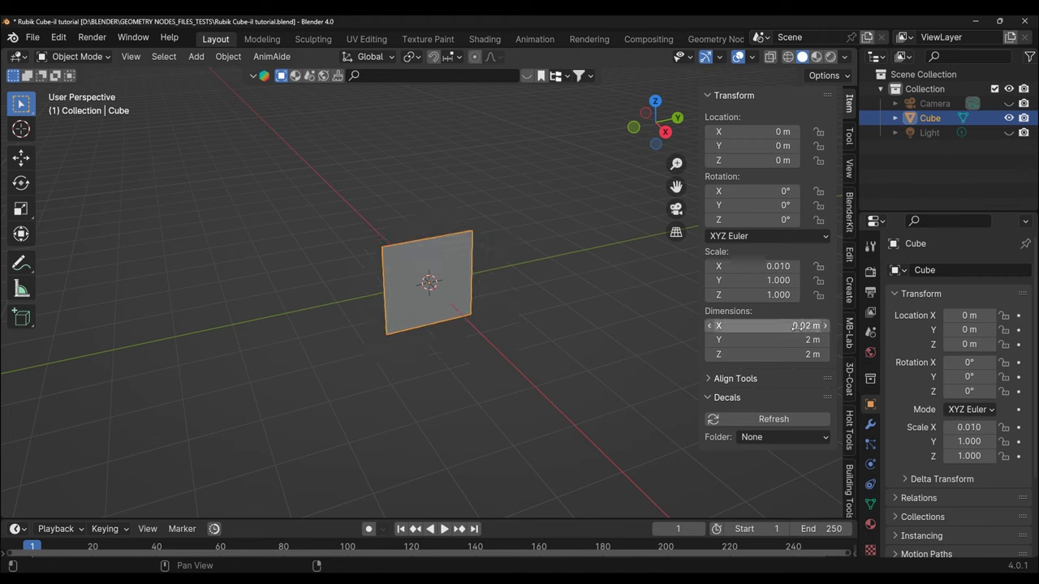
left_click(799, 339)
type("2cm")
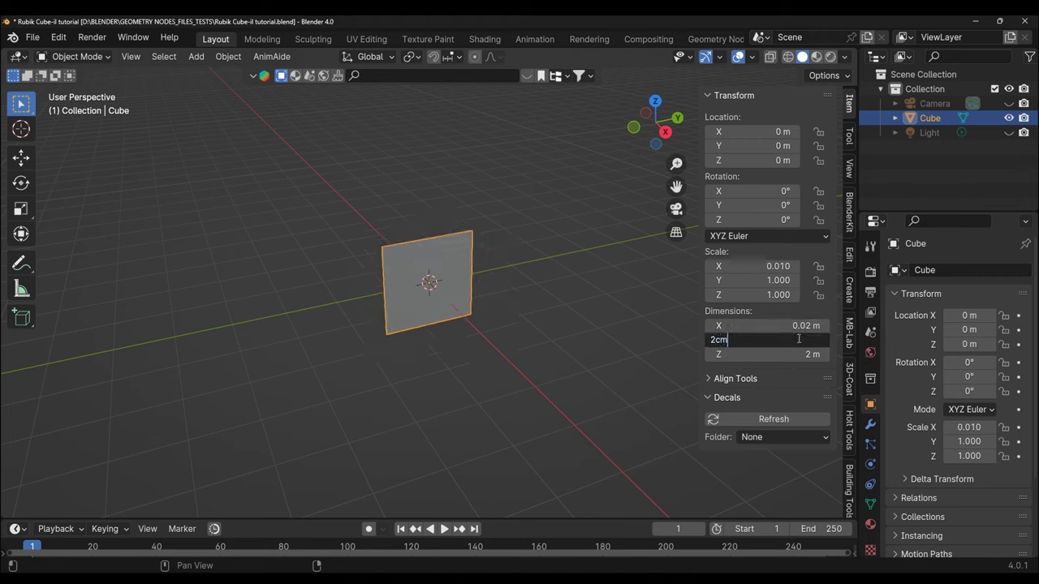
key("Return")
left_click(784, 356)
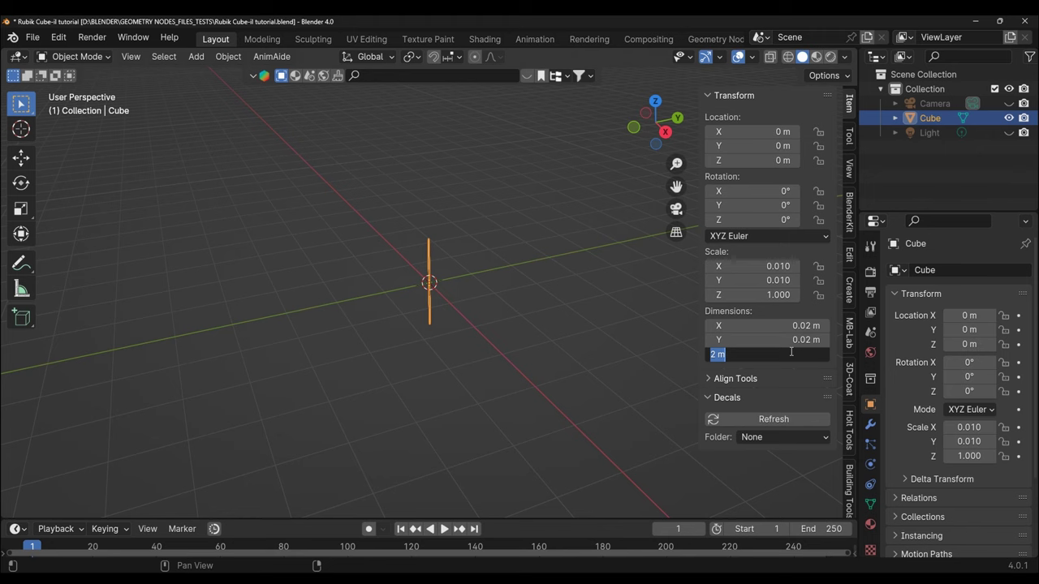
type("2c")
key("Return")
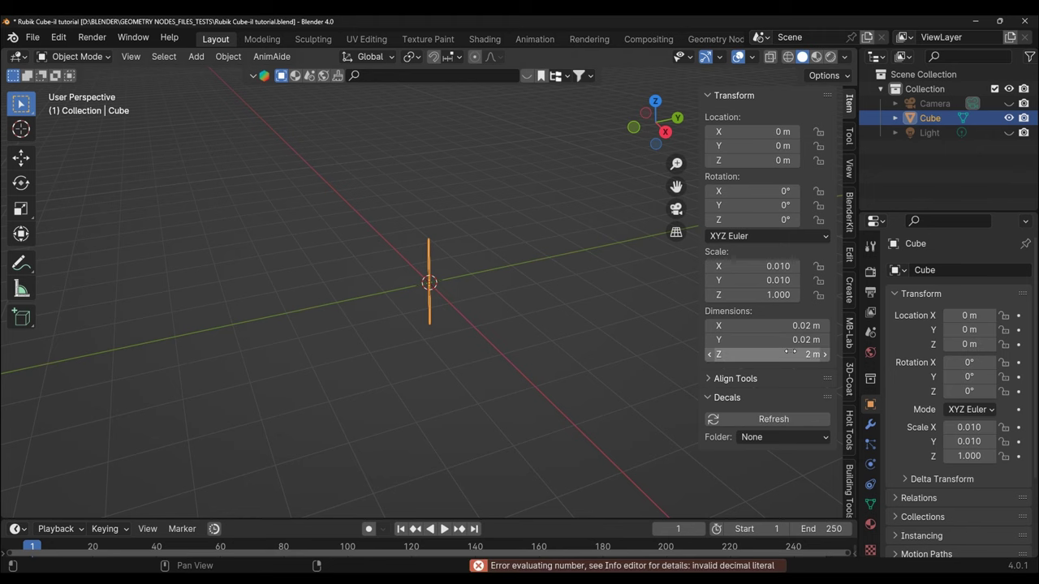
left_click(789, 354)
type("2")
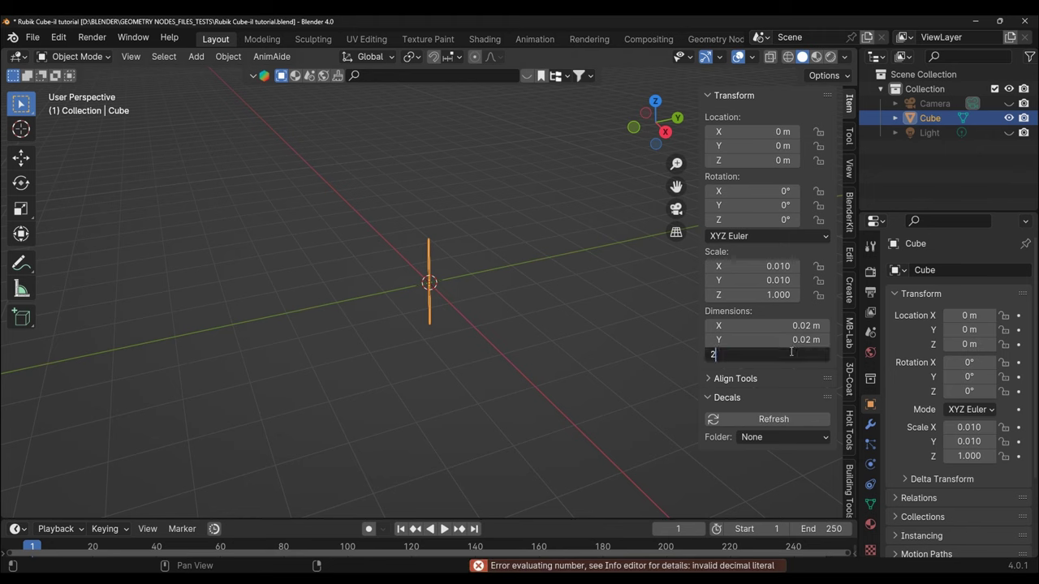
type("cm")
key("Return")
Apply the cube's scale so it reads 1.000, set its origin, and close the sidebar
scroll(477, 347, "up", 1)
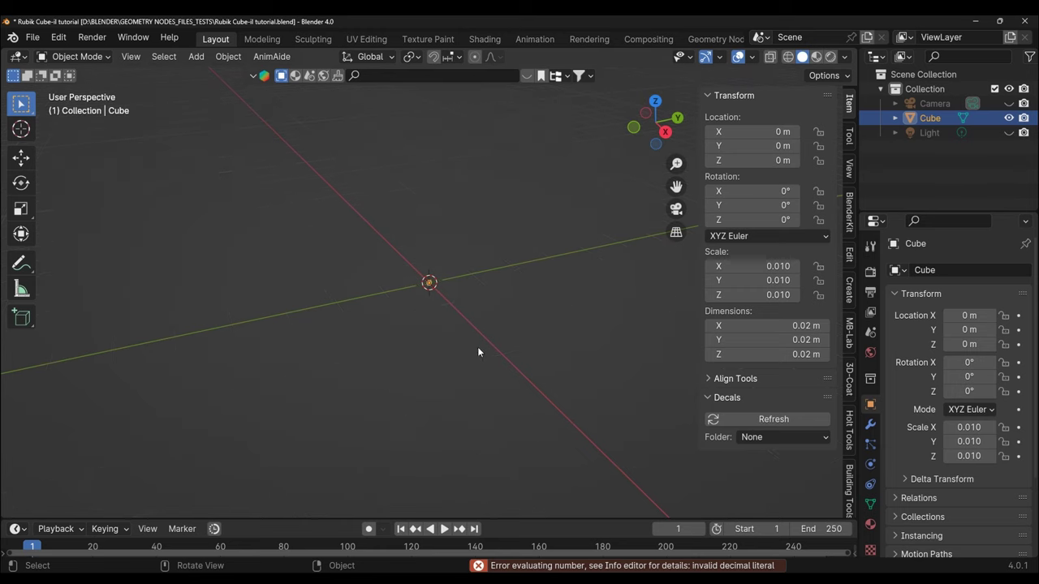
scroll(474, 344, "up", 5)
scroll(475, 345, "up", 6)
scroll(474, 344, "up", 3)
scroll(474, 345, "up", 3)
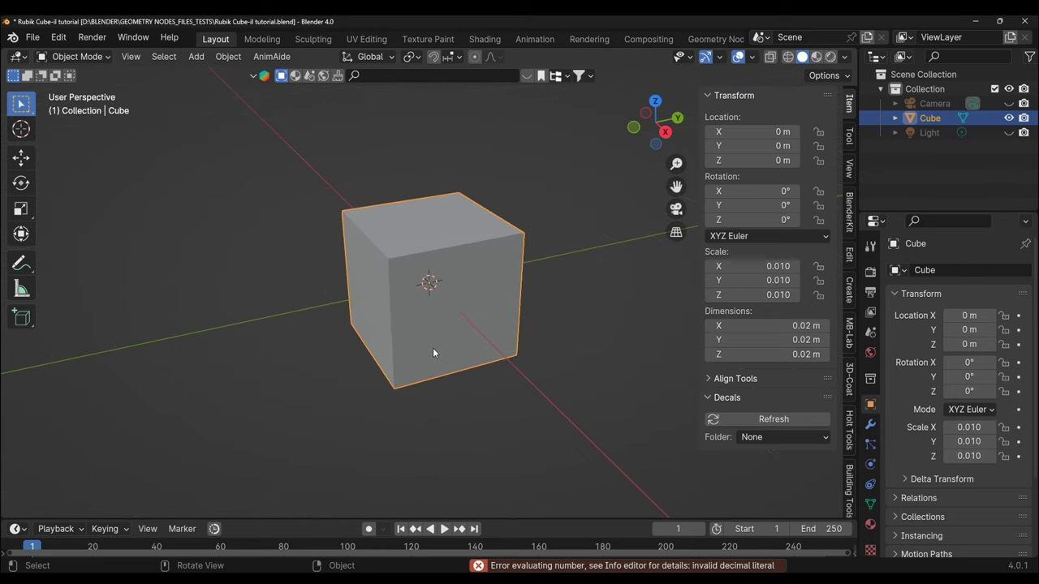
mouse_move(472, 344)
middle_mouse_down()
mouse_move(549, 273)
mouse_move(401, 339)
mouse_move(301, 344)
mouse_move(443, 338)
middle_mouse_up()
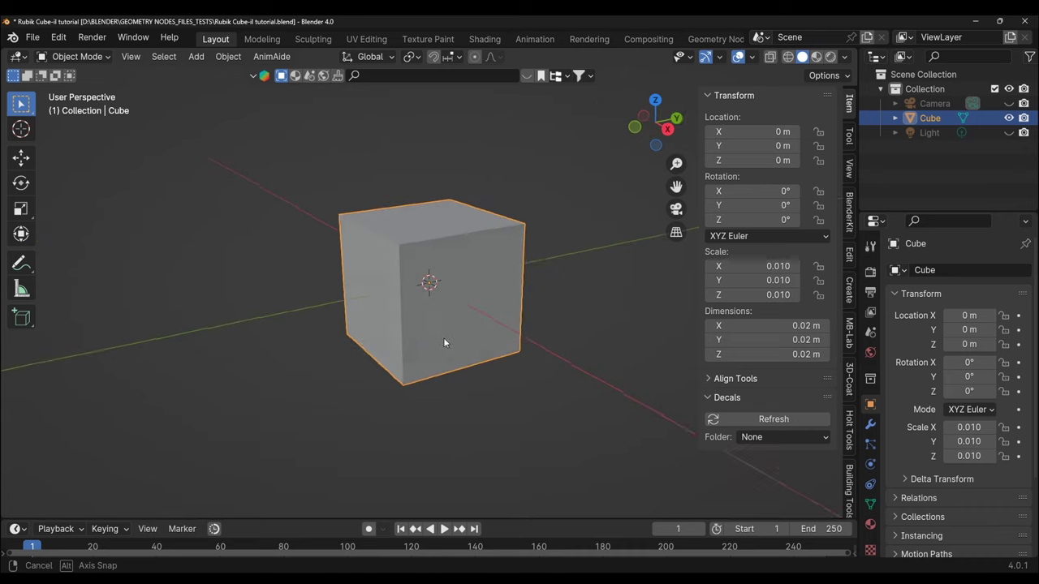
left_click(228, 56)
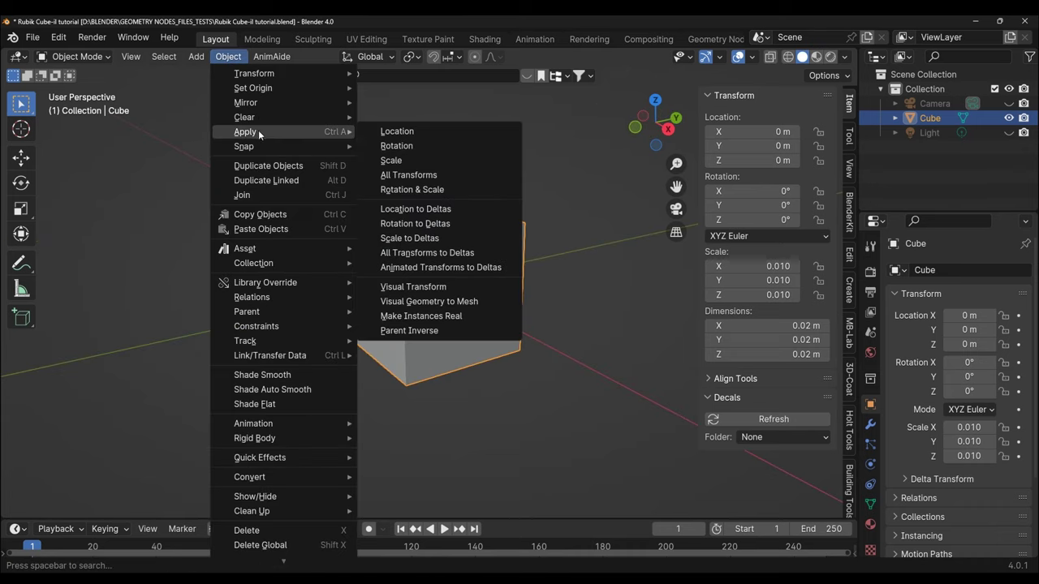
left_click(396, 161)
left_click(228, 56)
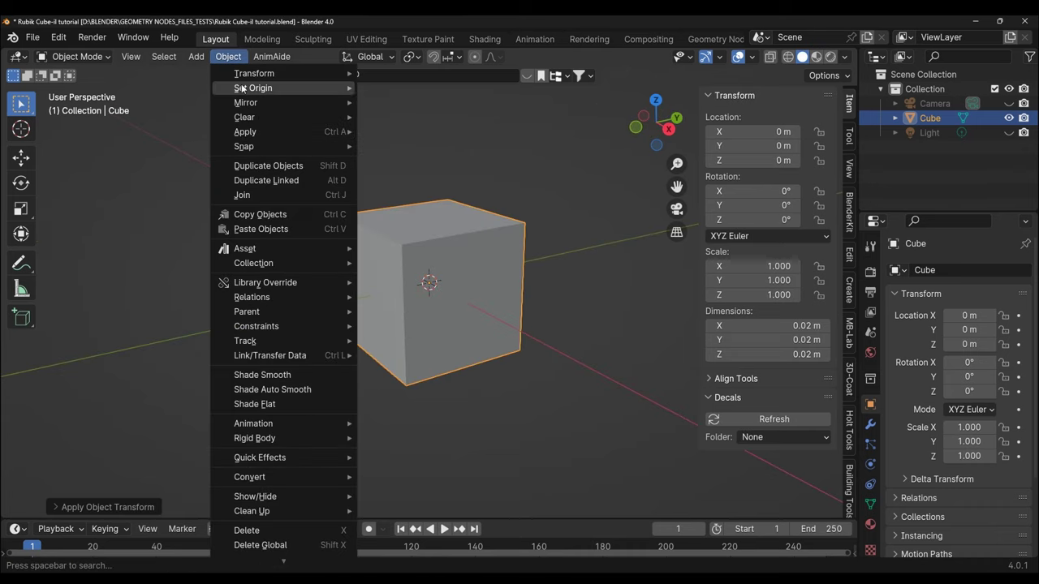
mouse_move(252, 88)
left_click(400, 107)
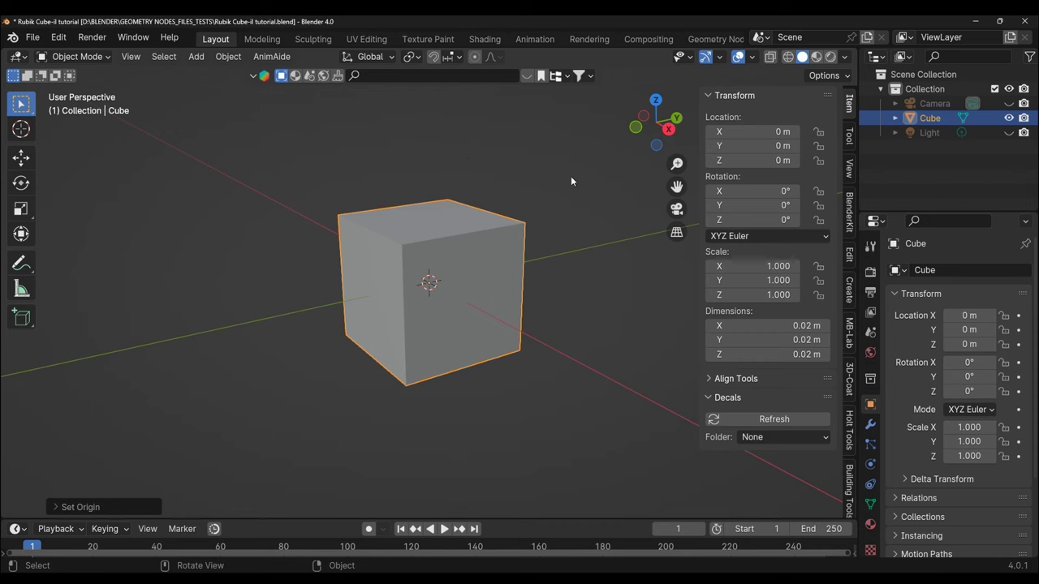
key("n")
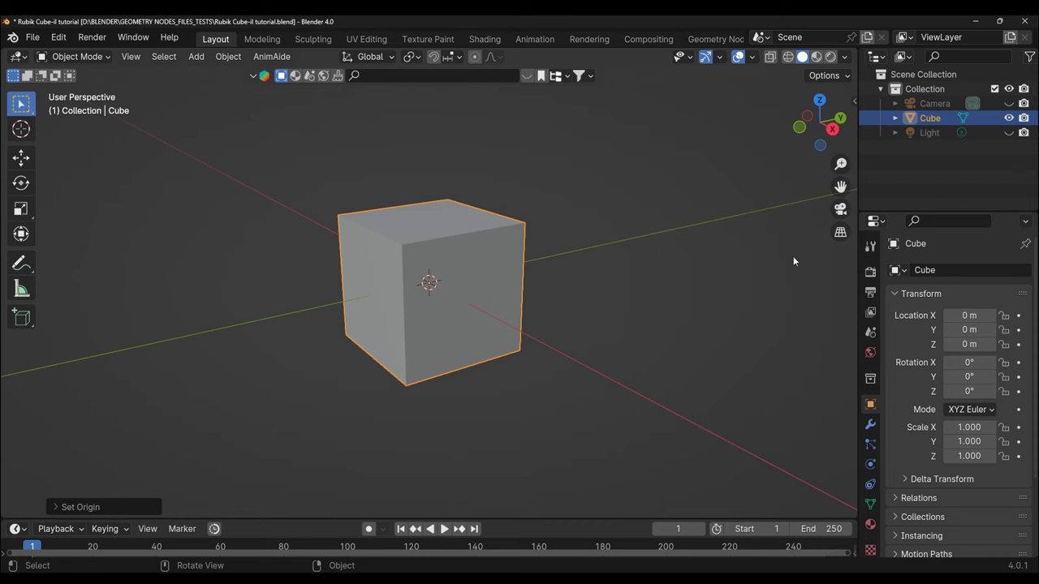
left_click_drag(860, 422, 788, 444)
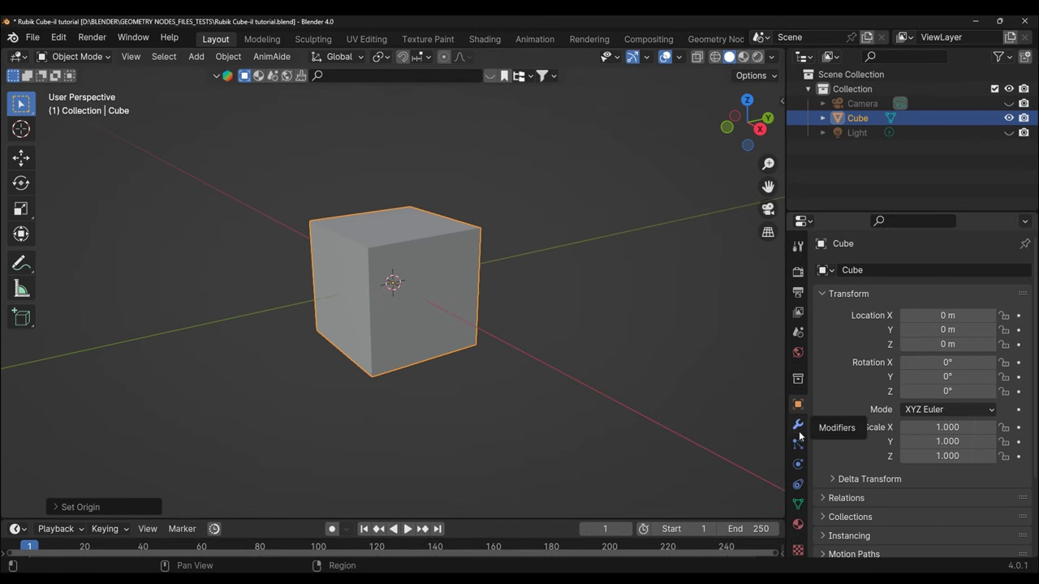
Add a Bevel modifier to the cube with Amount 0.001 m and 2 segments
left_click(798, 427)
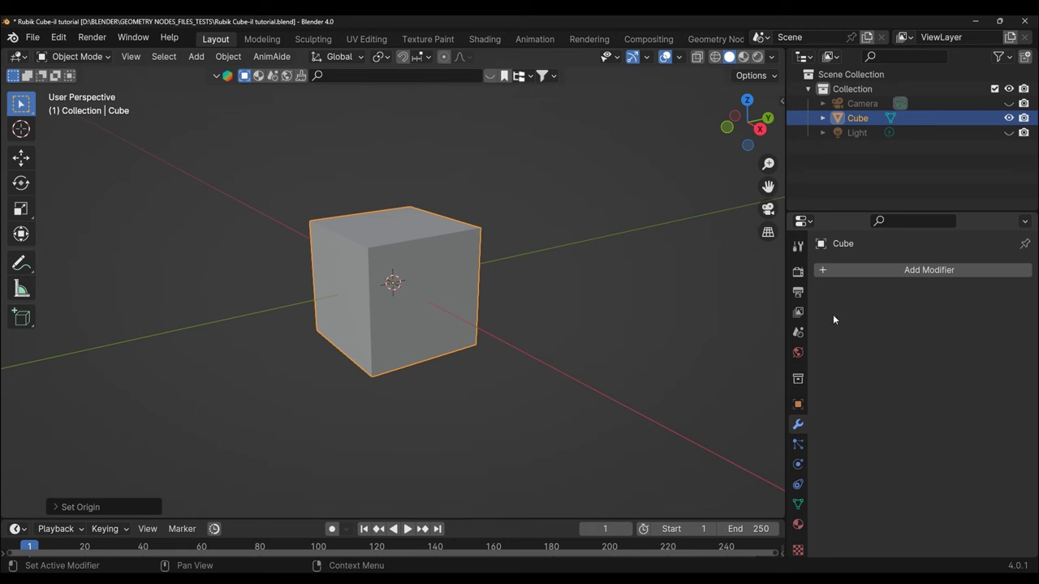
left_click(828, 270)
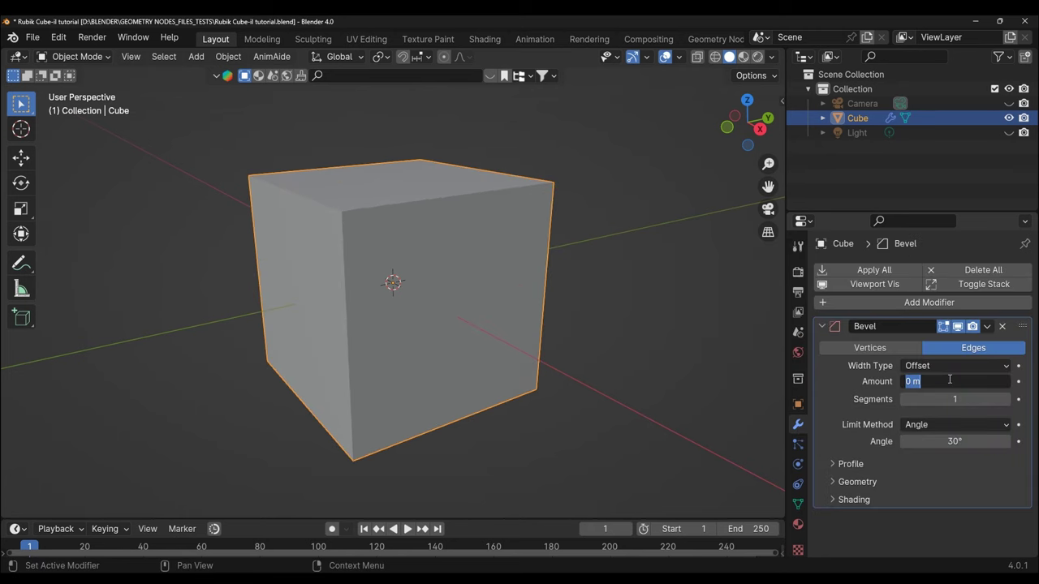
type("0.001")
key("Return")
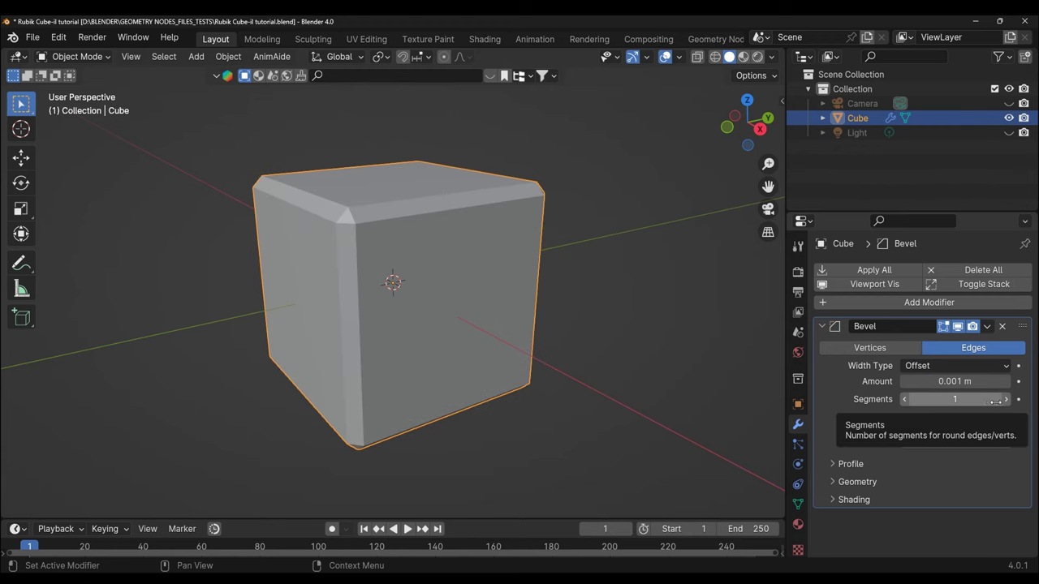
left_click(995, 403)
mouse_move(458, 296)
middle_mouse_down()
mouse_move(554, 248)
mouse_move(589, 260)
mouse_move(504, 314)
mouse_move(419, 332)
middle_mouse_up()
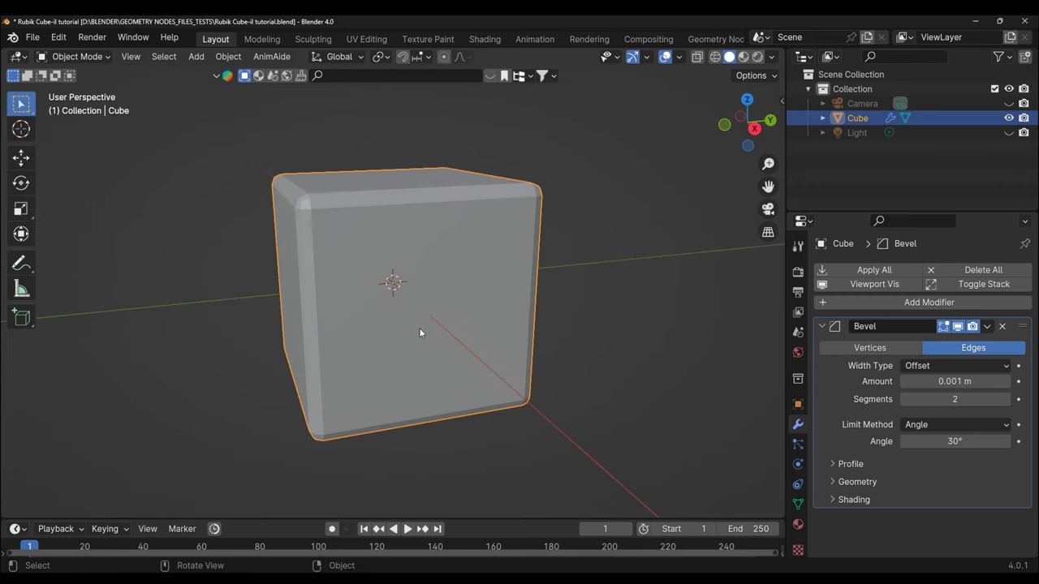
Apply Shade Smooth to the beveled cube
left_click(228, 56)
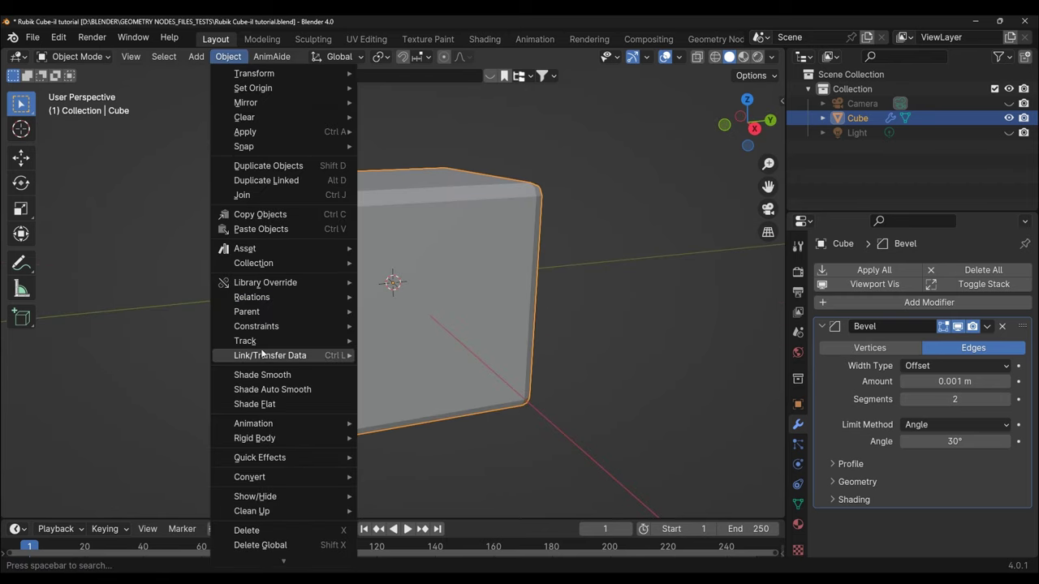
left_click(265, 374)
mouse_move(262, 363)
middle_mouse_down()
mouse_move(326, 358)
mouse_move(462, 283)
mouse_move(371, 344)
mouse_move(322, 359)
middle_mouse_up()
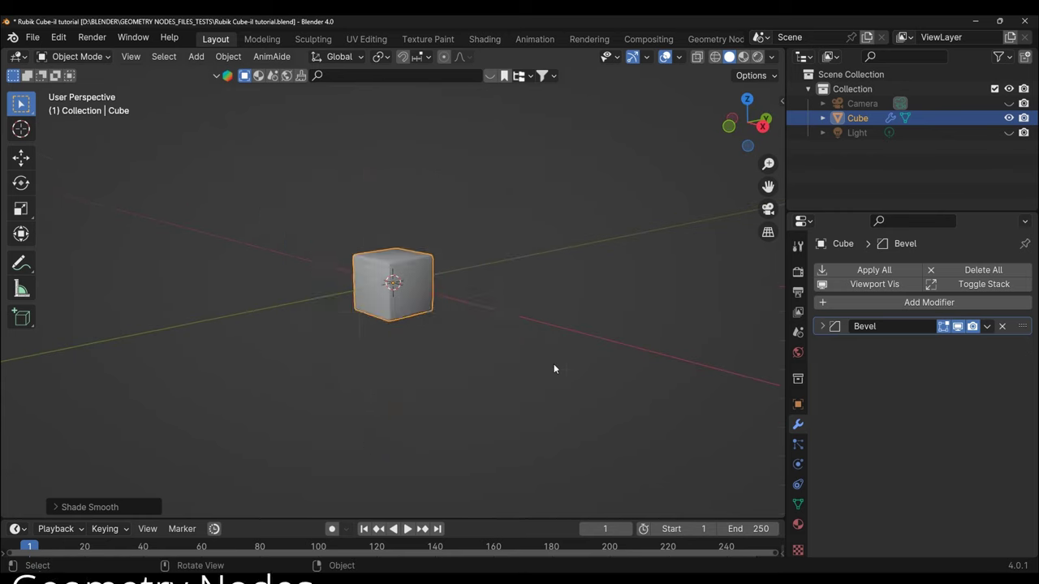
Move the cube along the X axis in front view and add a Plane at the origin
key("KP_1")
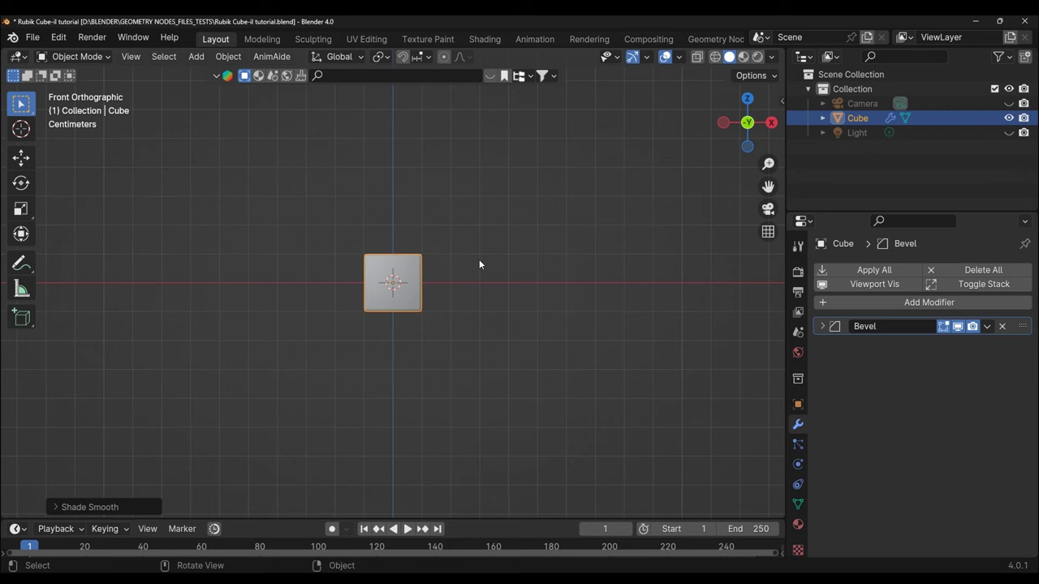
key("g")
key("x")
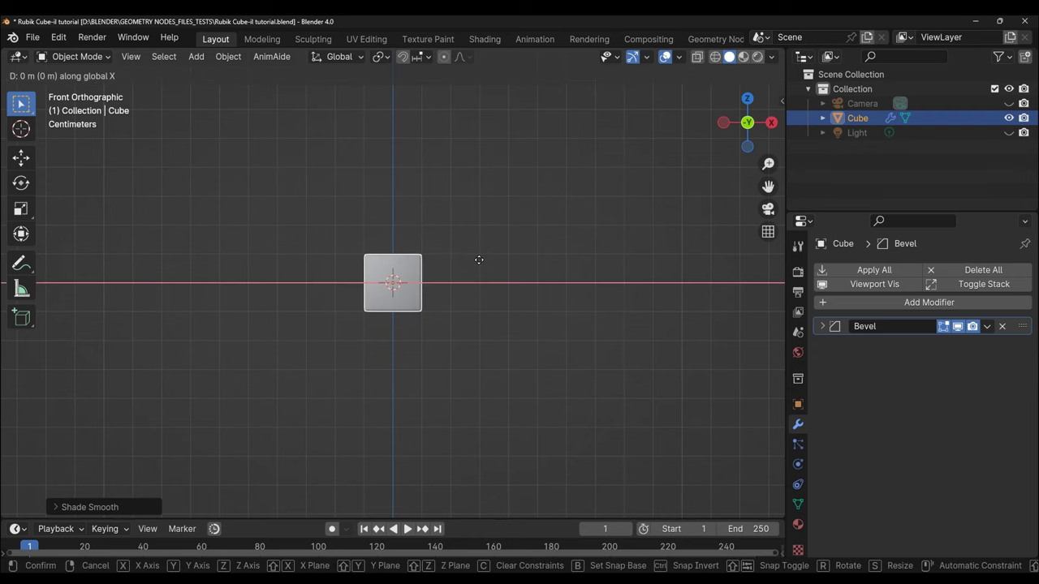
left_click(71, 298)
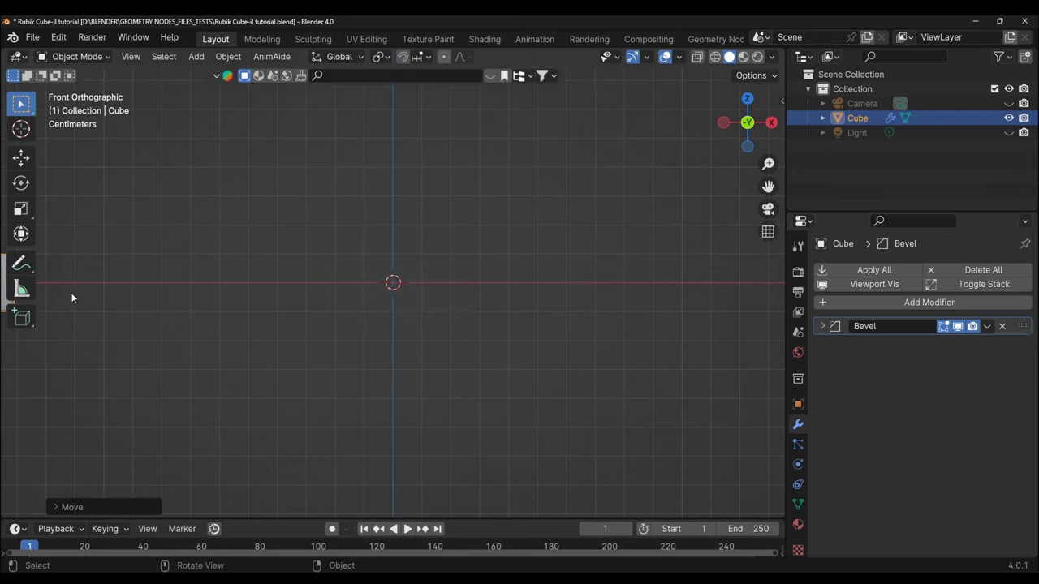
middle_click_drag(260, 261, 374, 123)
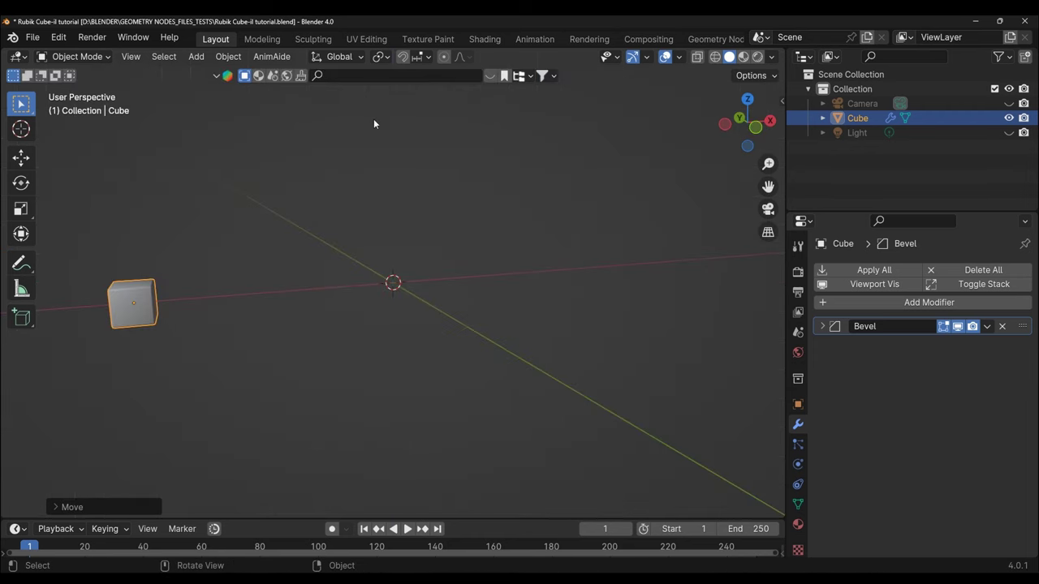
left_click(207, 60)
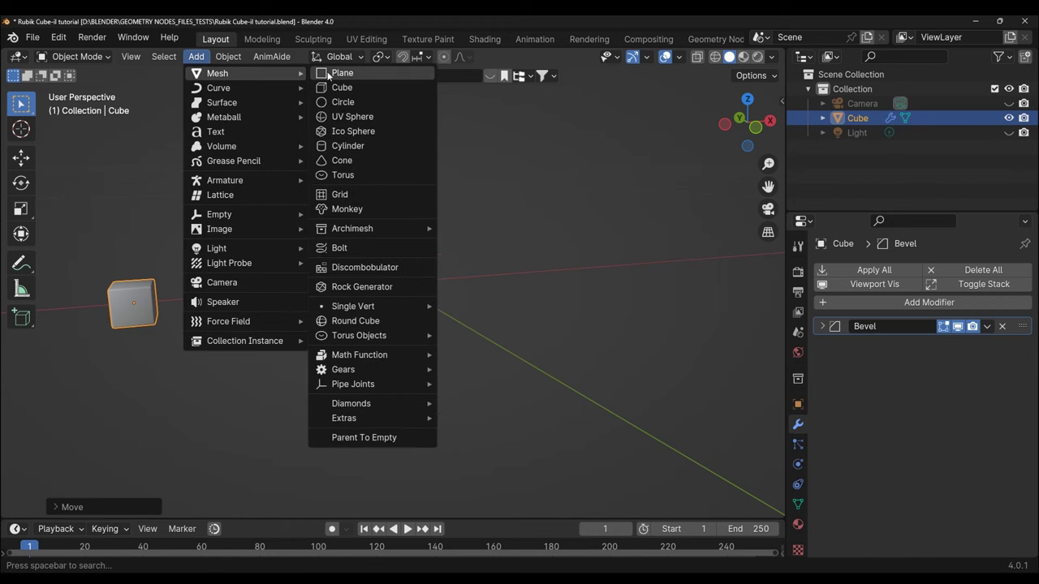
left_click(329, 74)
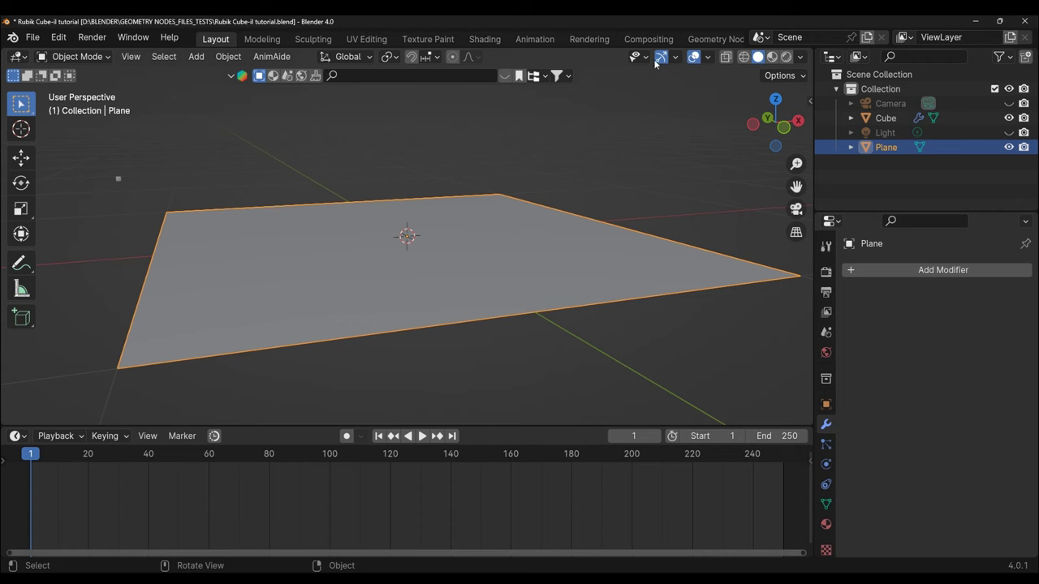
In the Geometry Nodes workspace, create a new node tree for the Plane and heighten the 3D view
left_click(708, 37)
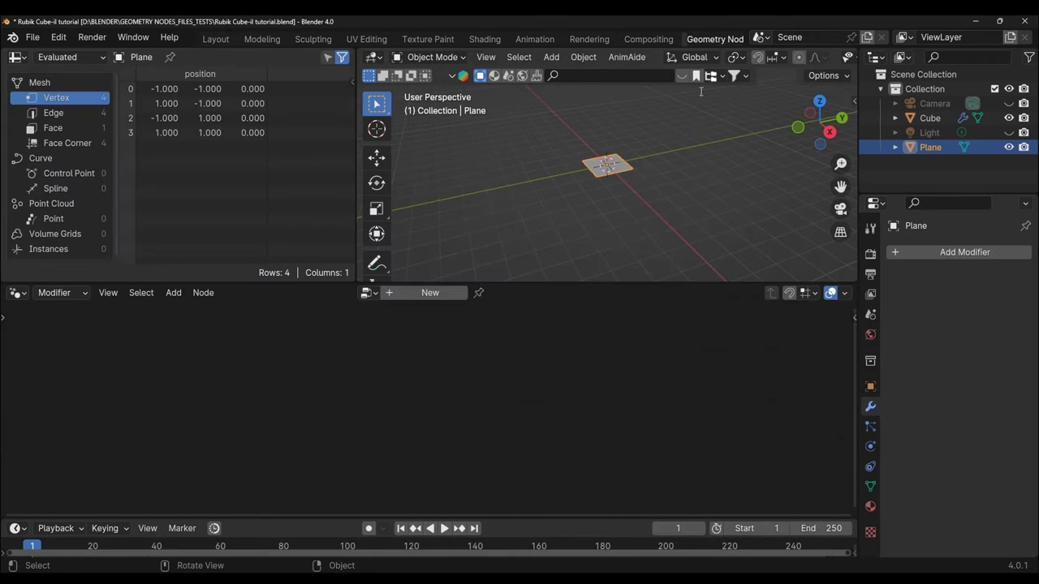
left_click(389, 295)
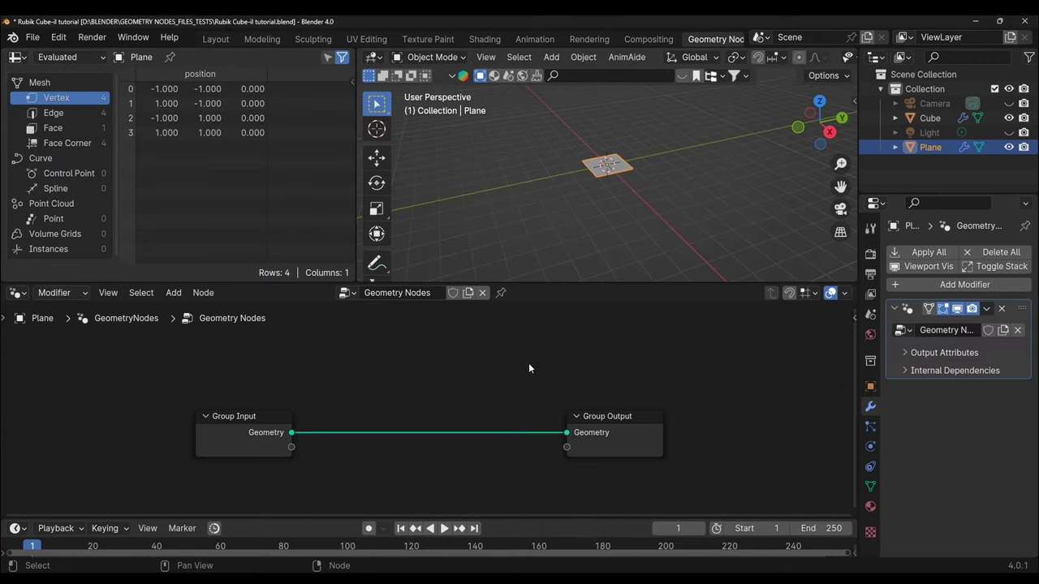
scroll(503, 414, "up", 1)
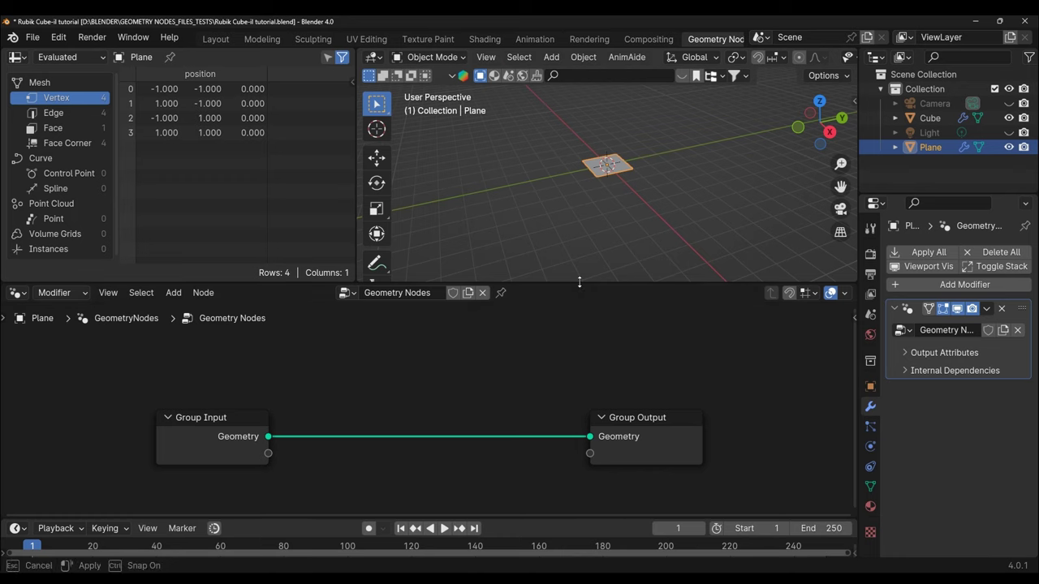
left_click_drag(577, 284, 578, 308)
scroll(666, 215, "up", 5)
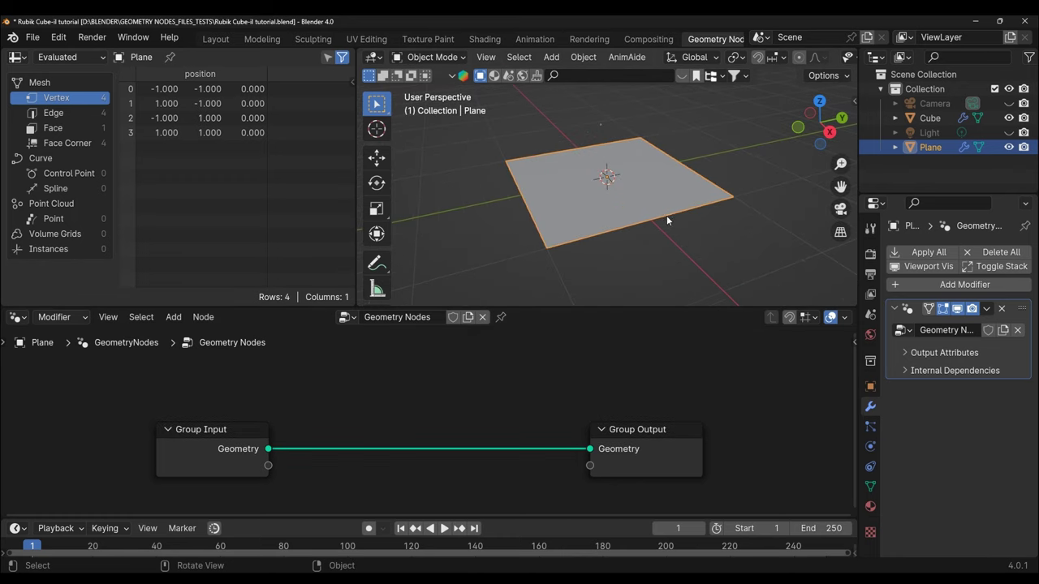
scroll(502, 379, "down", 1)
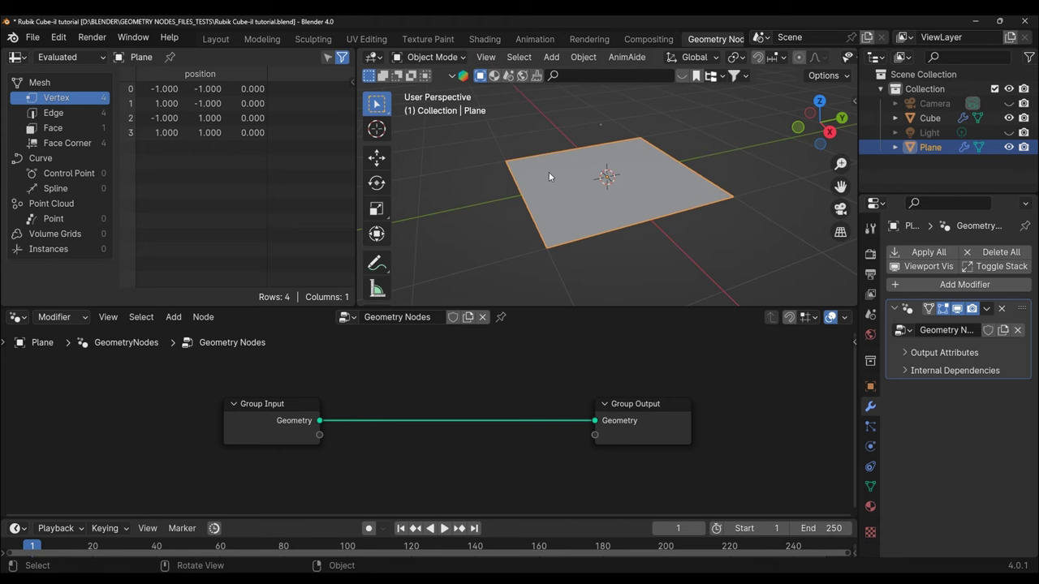
Delete the Group Input node and add a Grid node in its place
left_click(279, 410)
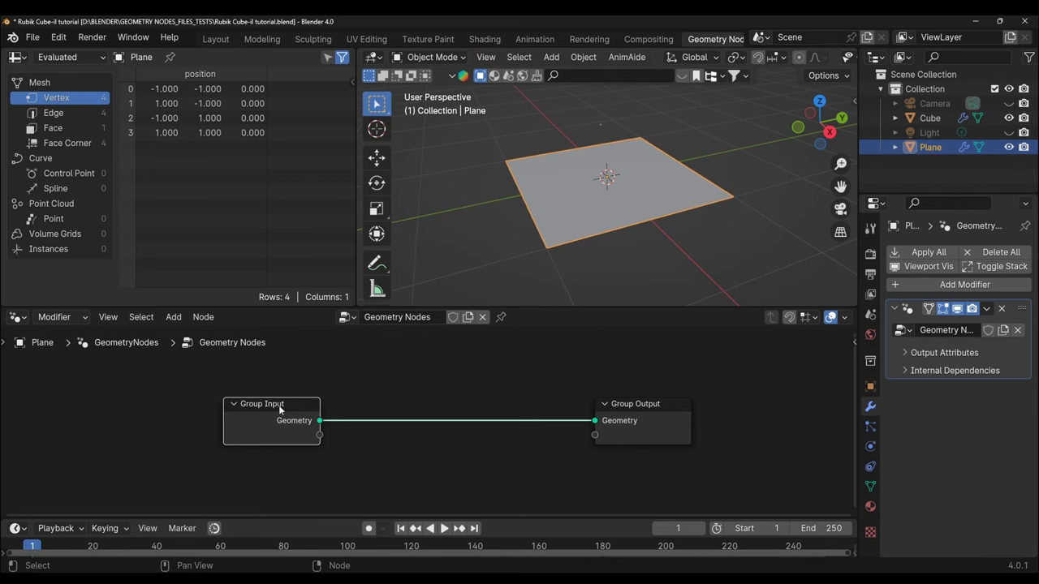
key("x")
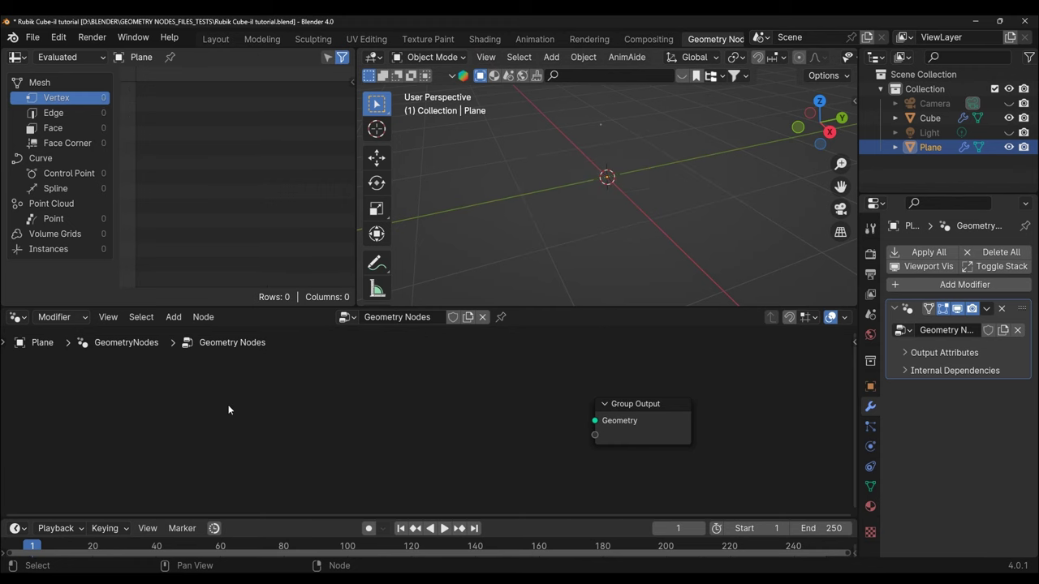
key("shift+a")
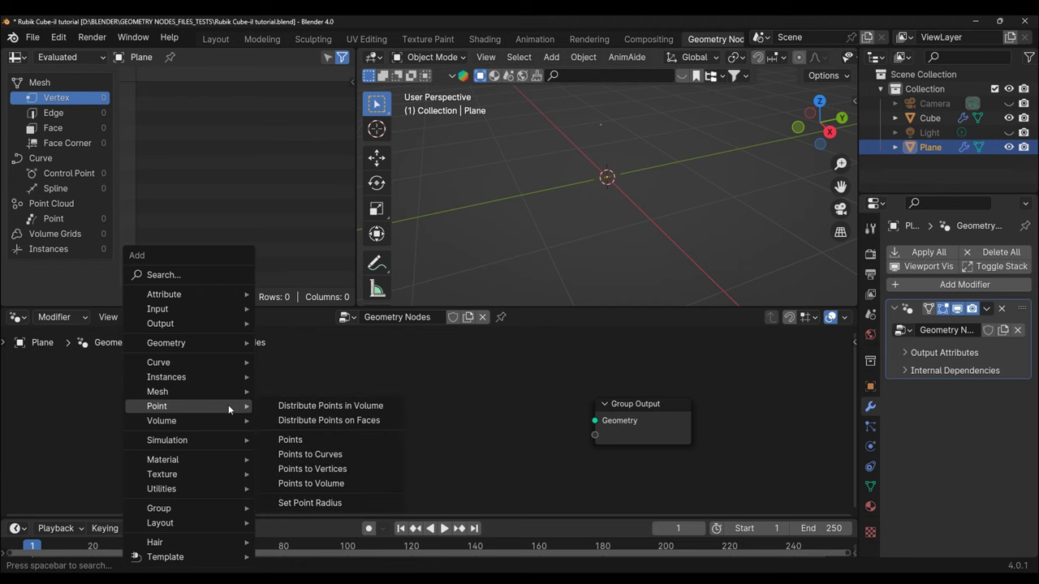
type("s")
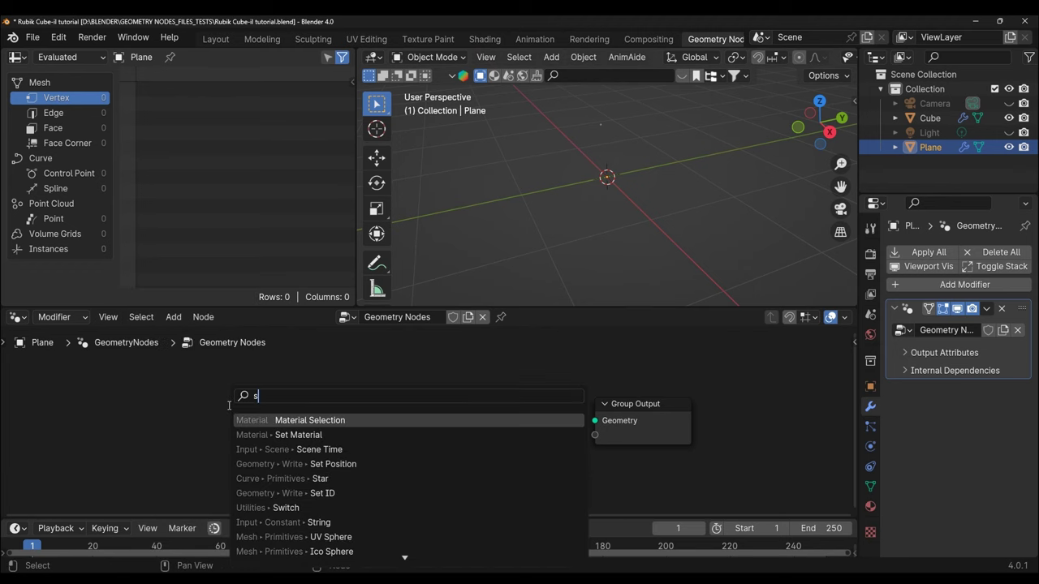
key("BackSpace")
type("g")
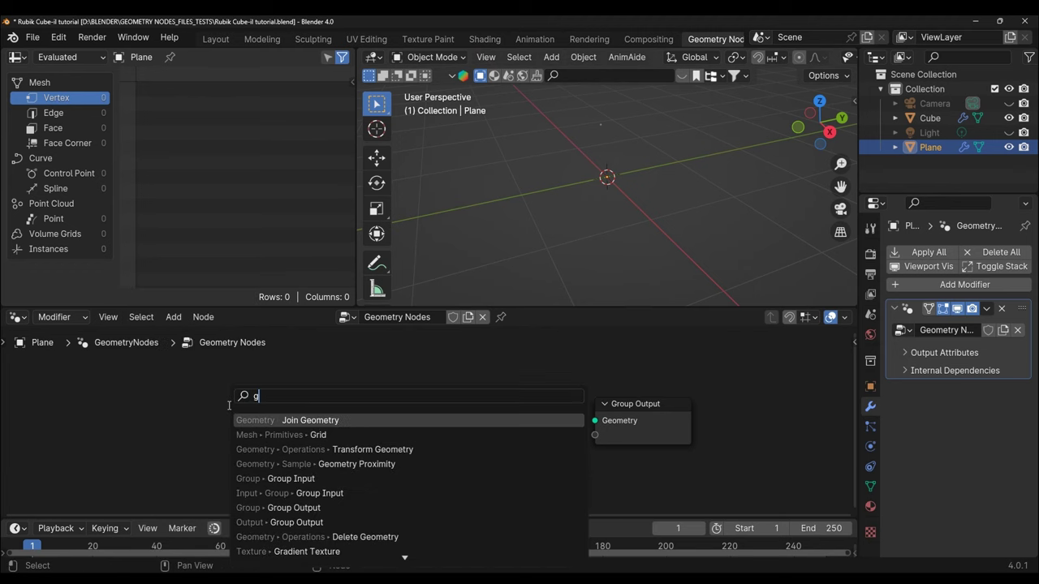
type("rid")
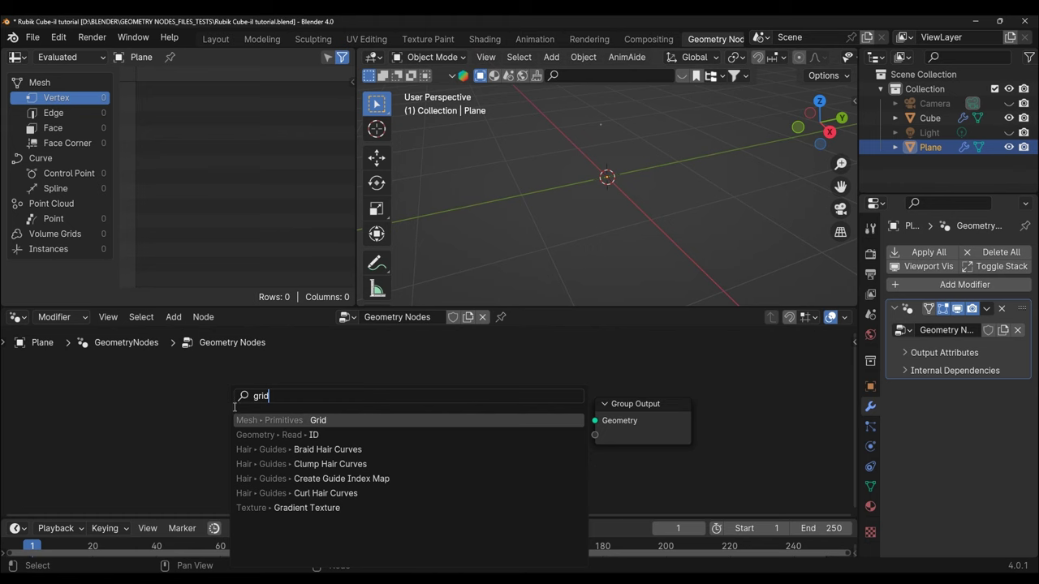
left_click(315, 422)
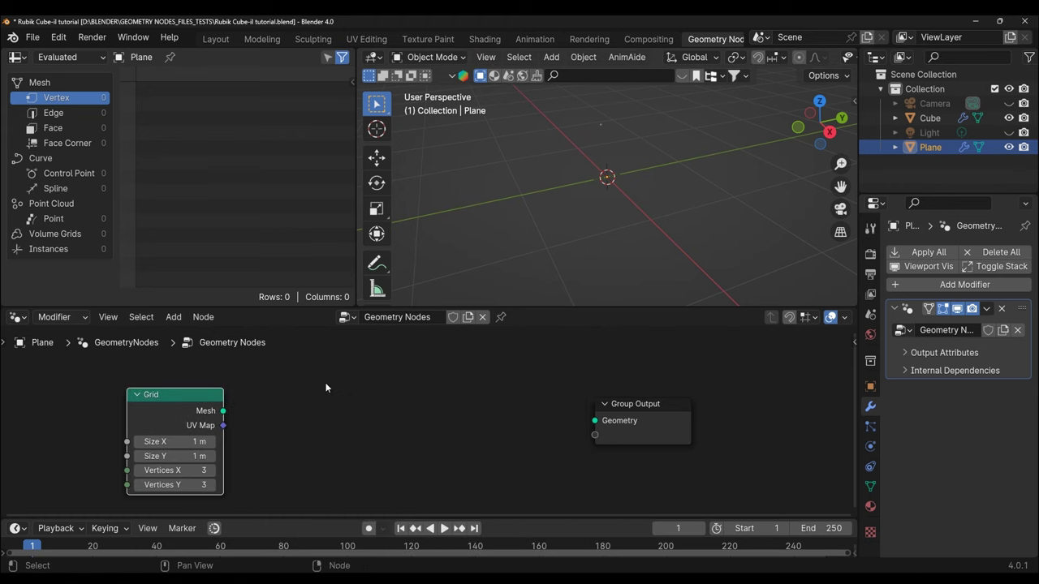
Add a Transform Geometry node to the right of the Grid node
key("shift+a")
type("tran")
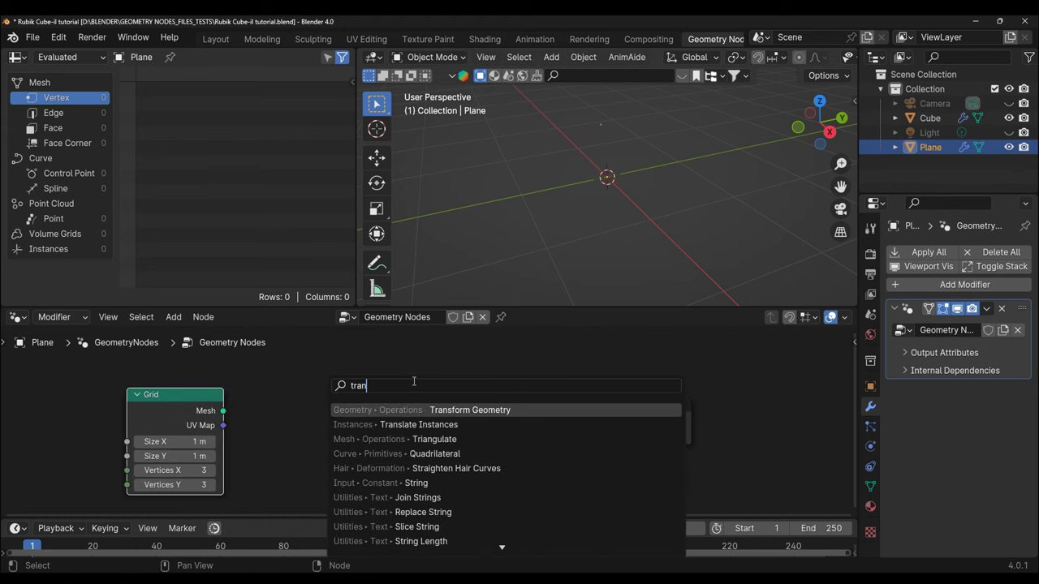
key("Return")
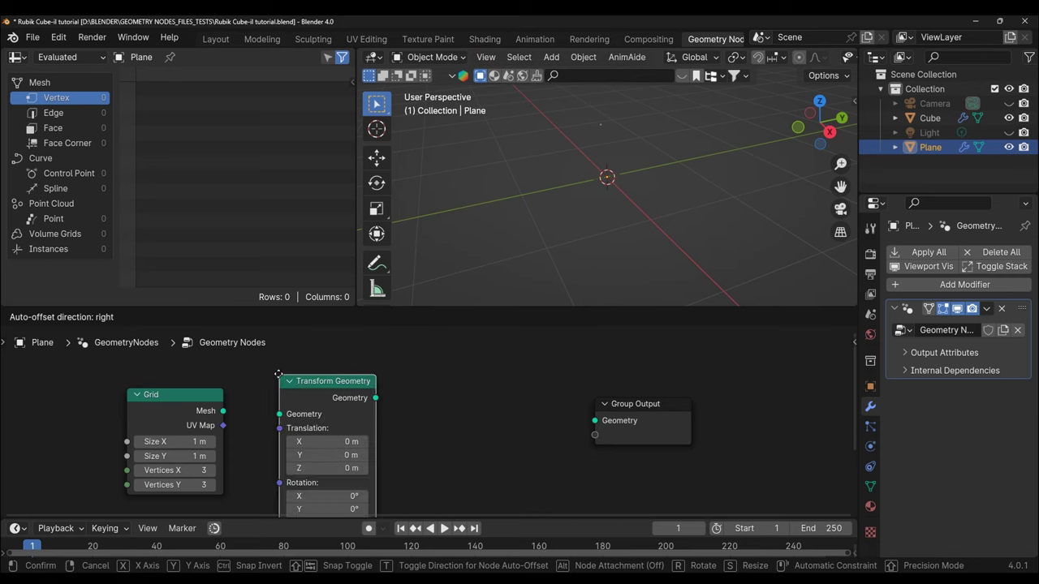
left_click(295, 368)
Feed the Grid mesh into Transform Geometry and add a Mesh to Points node after it
left_click_drag(262, 368, 327, 363)
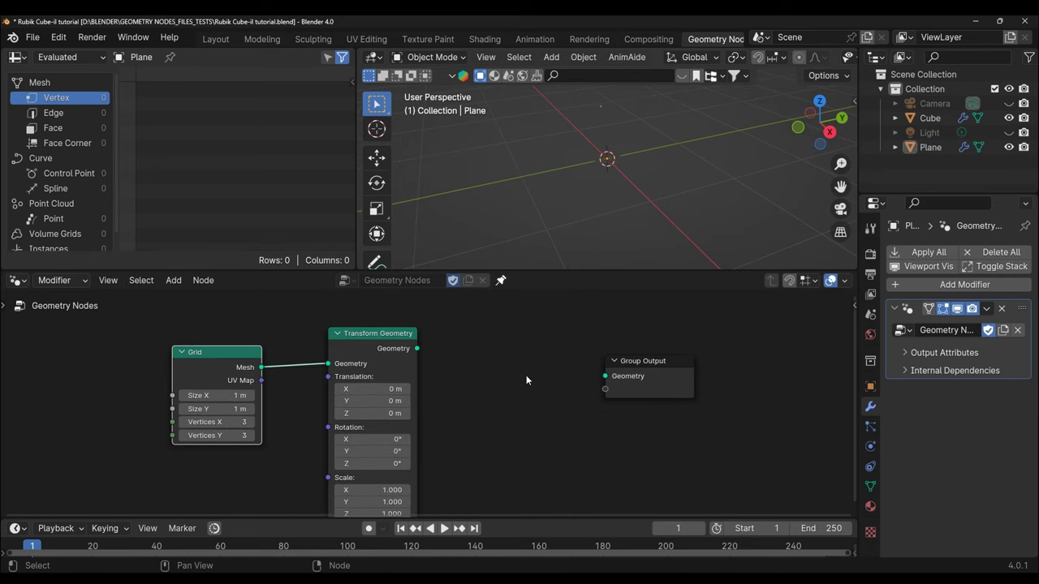
key("shift+a")
type("s")
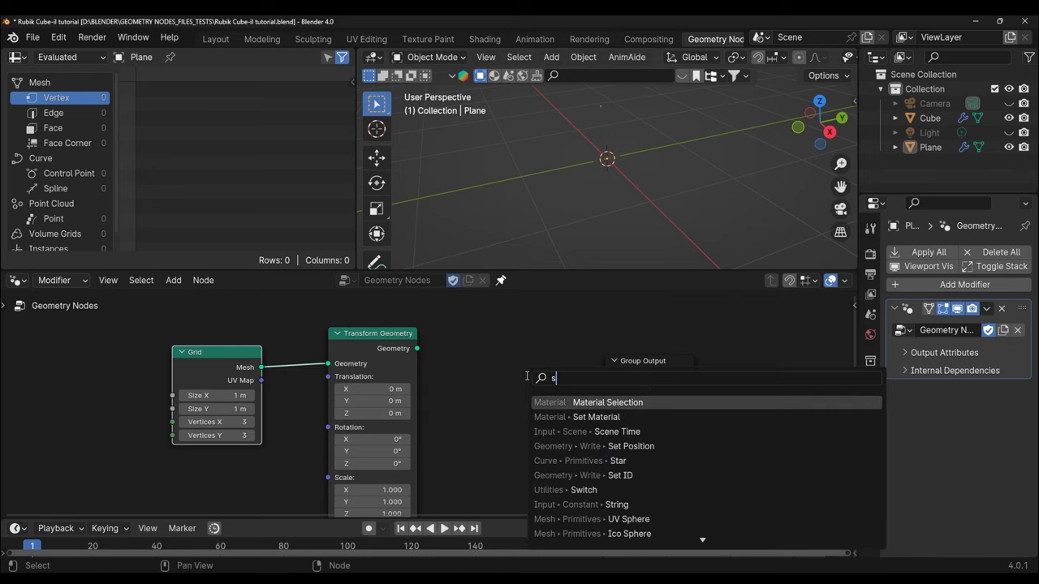
key("BackSpace")
type("m")
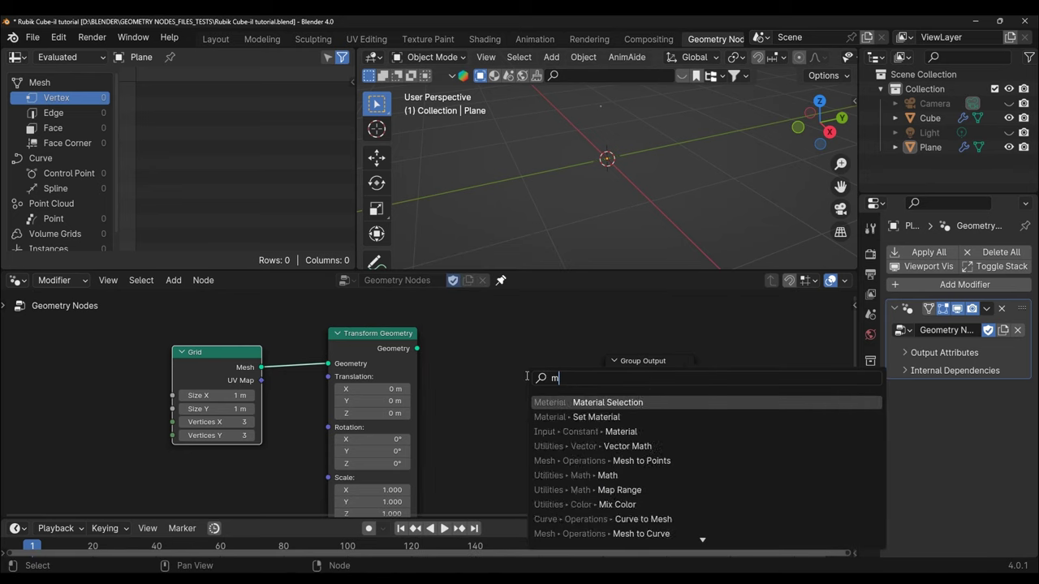
type("es")
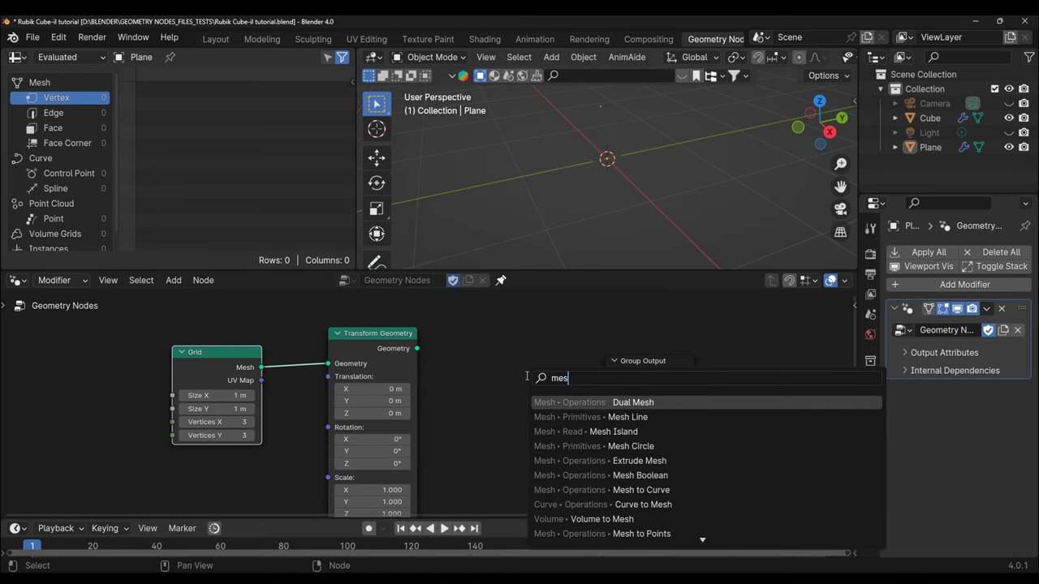
left_click(601, 534)
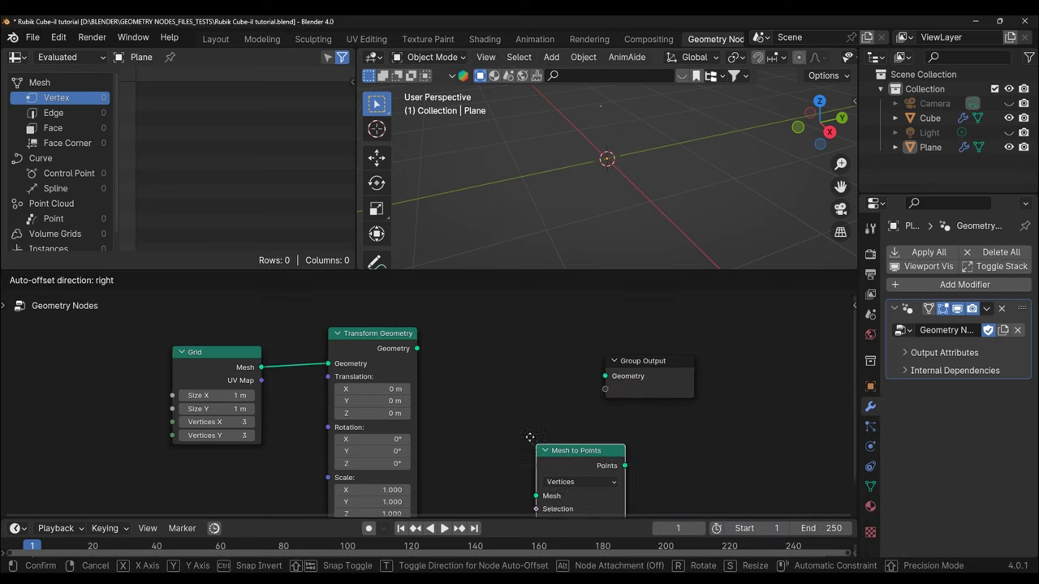
left_click(449, 333)
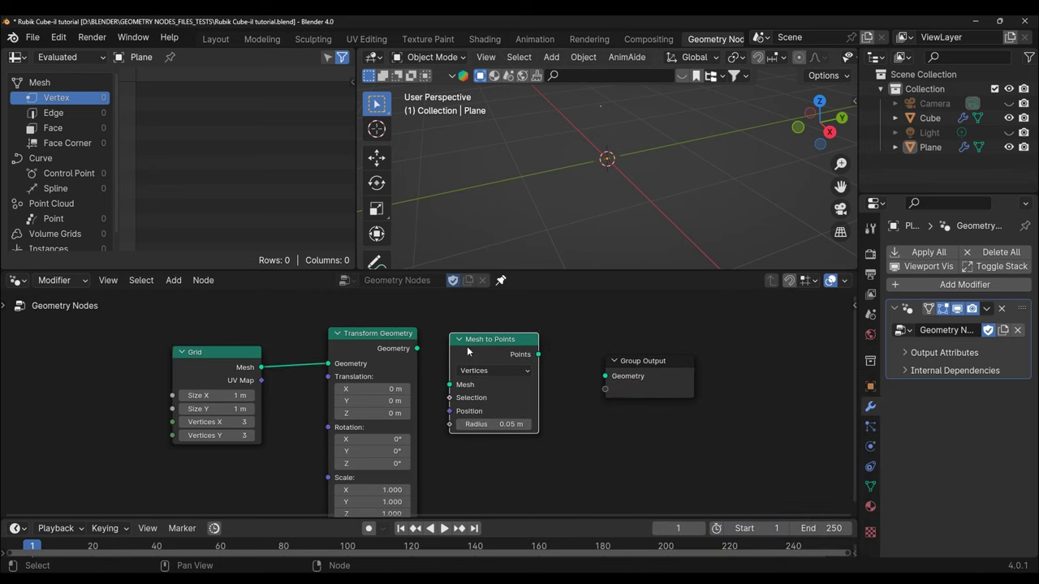
key("Home")
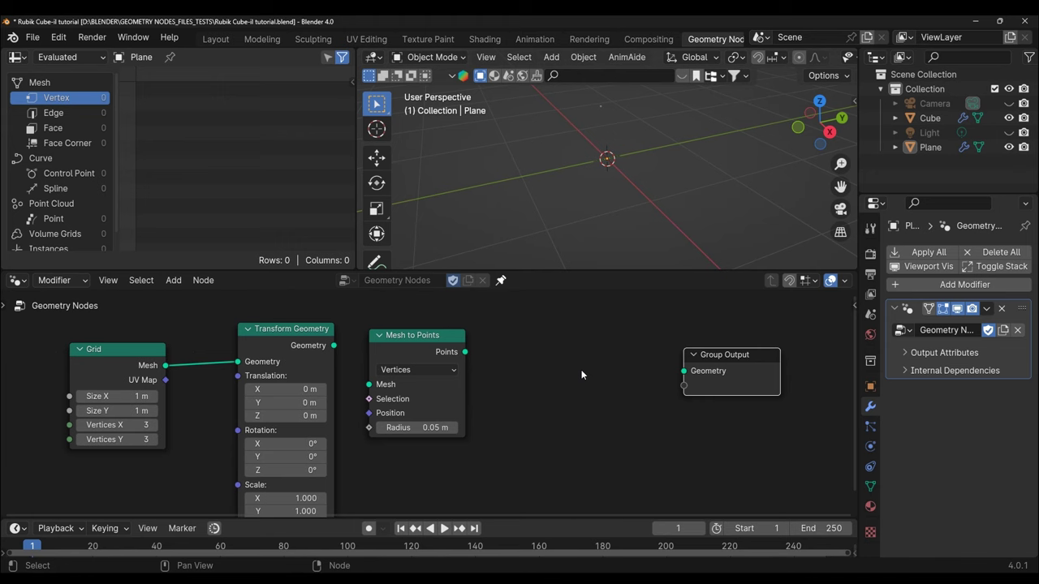
Add an Instance on Points node before Group Output
key("shift+a")
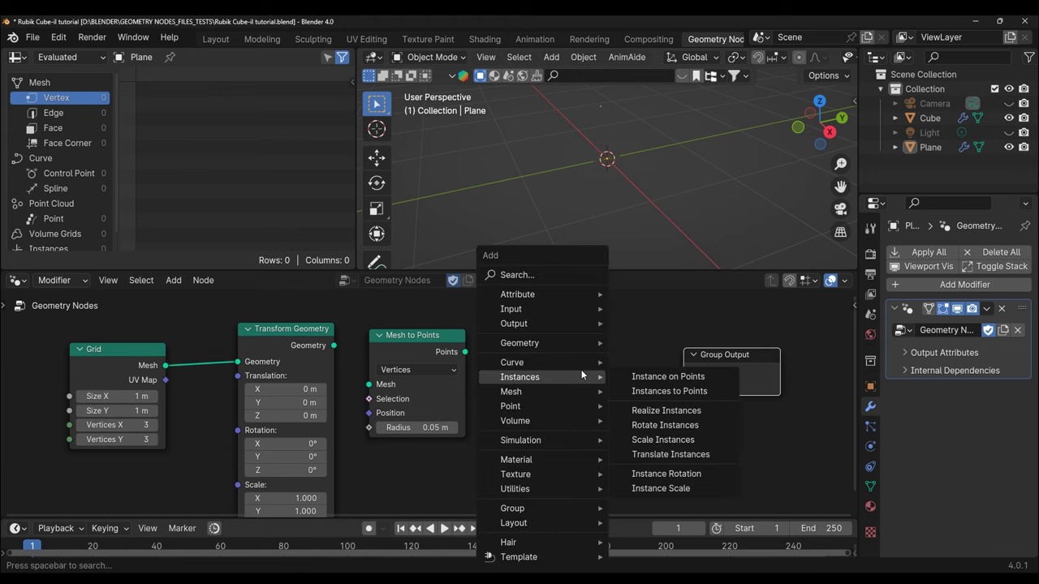
type("s")
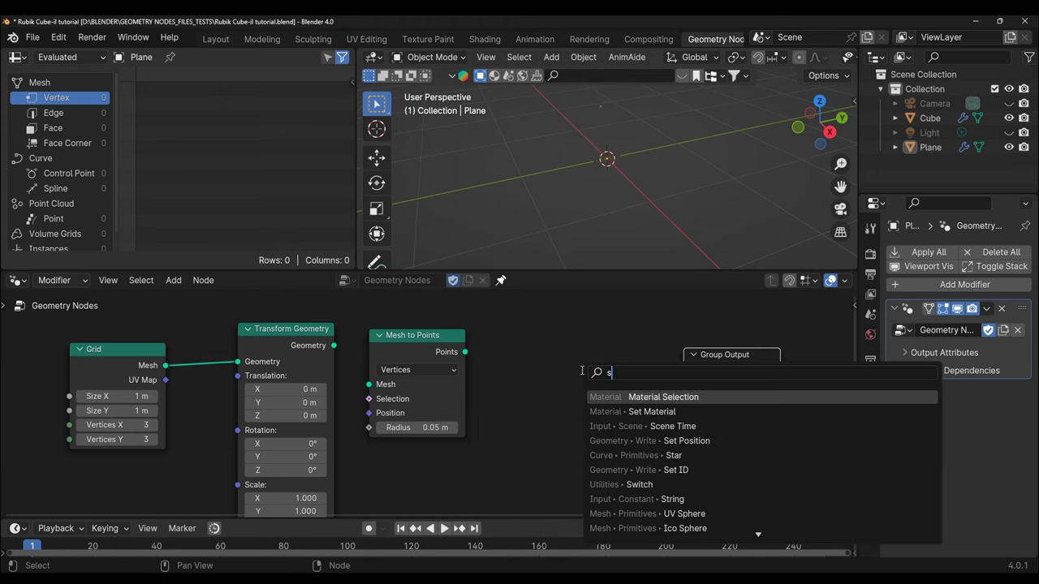
key("BackSpace")
type("insta")
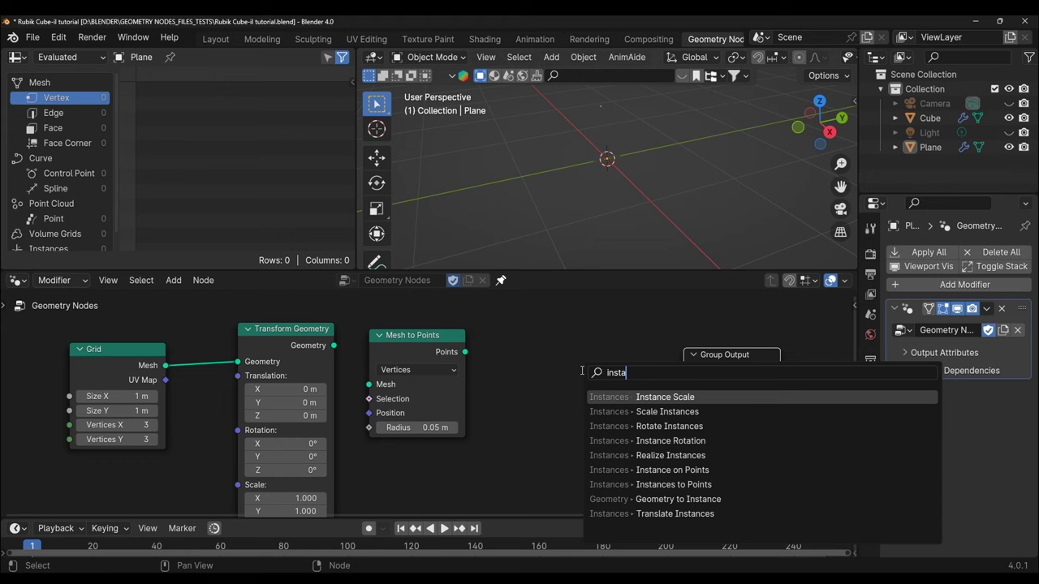
key("Down")
key("Down")
key("Down")
key("Down")
key("Down")
key("Return")
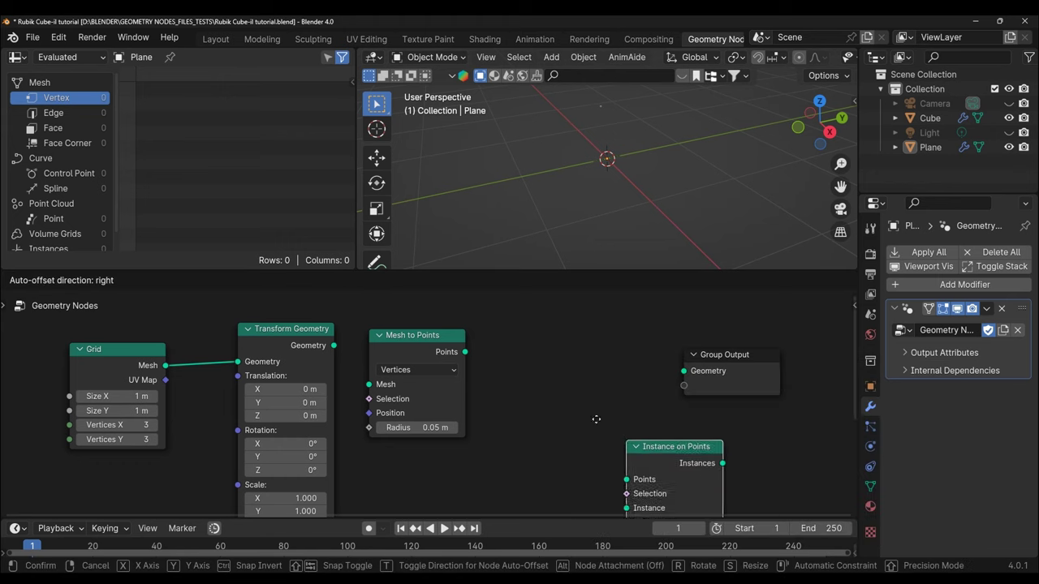
left_click(526, 328)
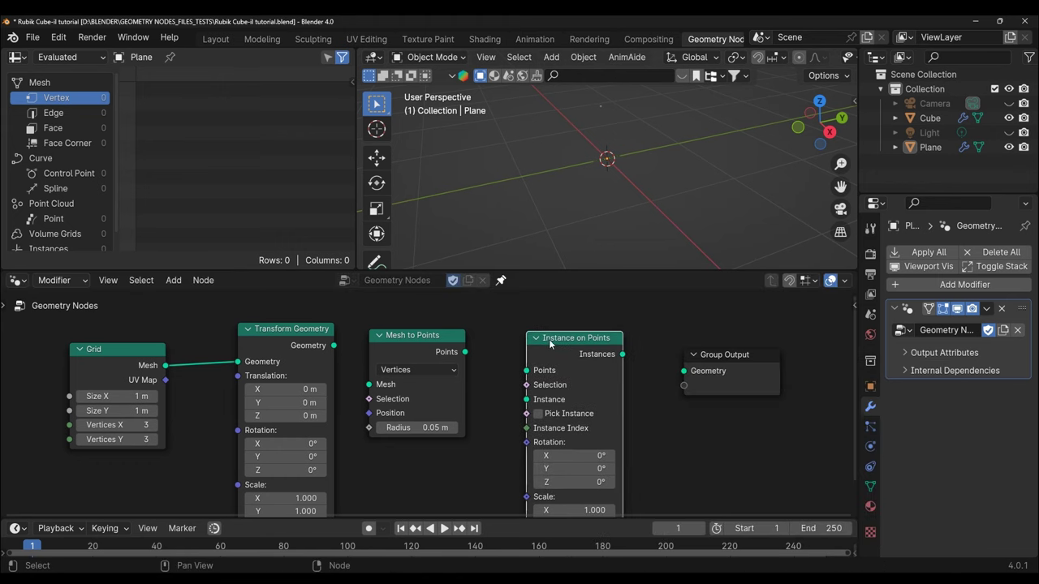
key("Home")
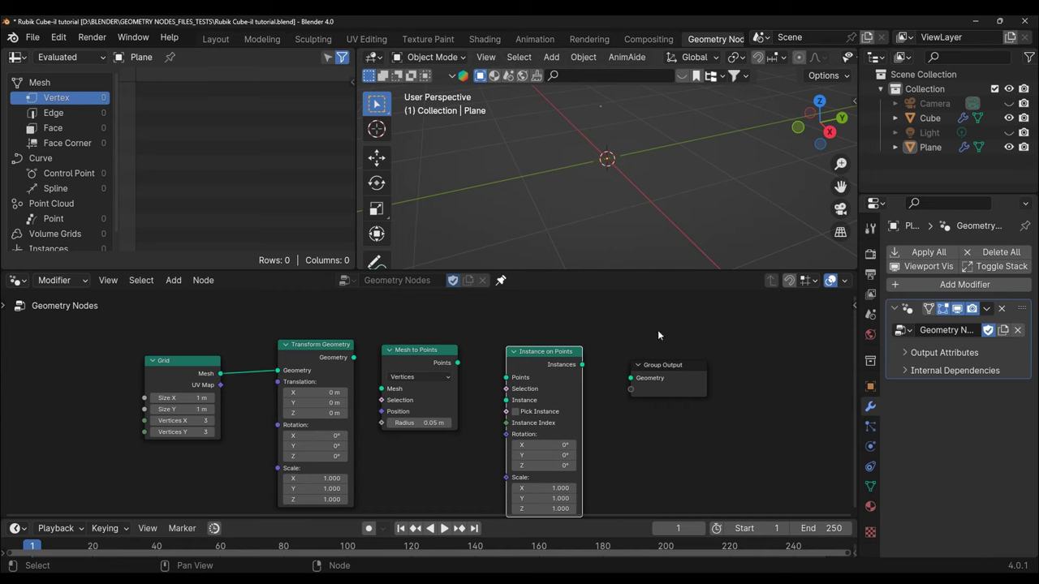
scroll(456, 469, "up", 1)
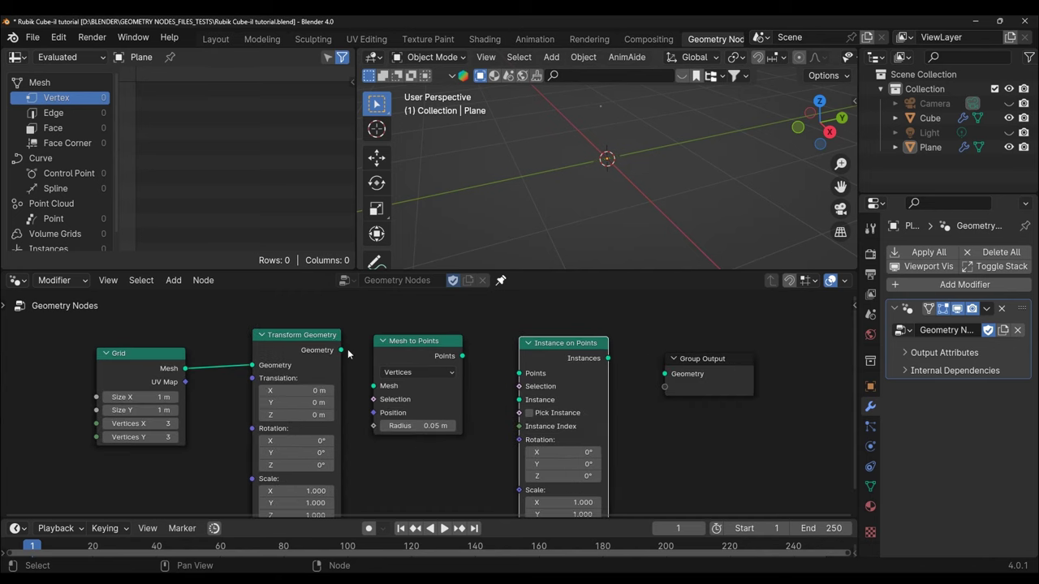
Wire Transform Geometry → Mesh to Points → Instance on Points → Group Output and space the nodes out
left_click_drag(342, 349, 371, 385)
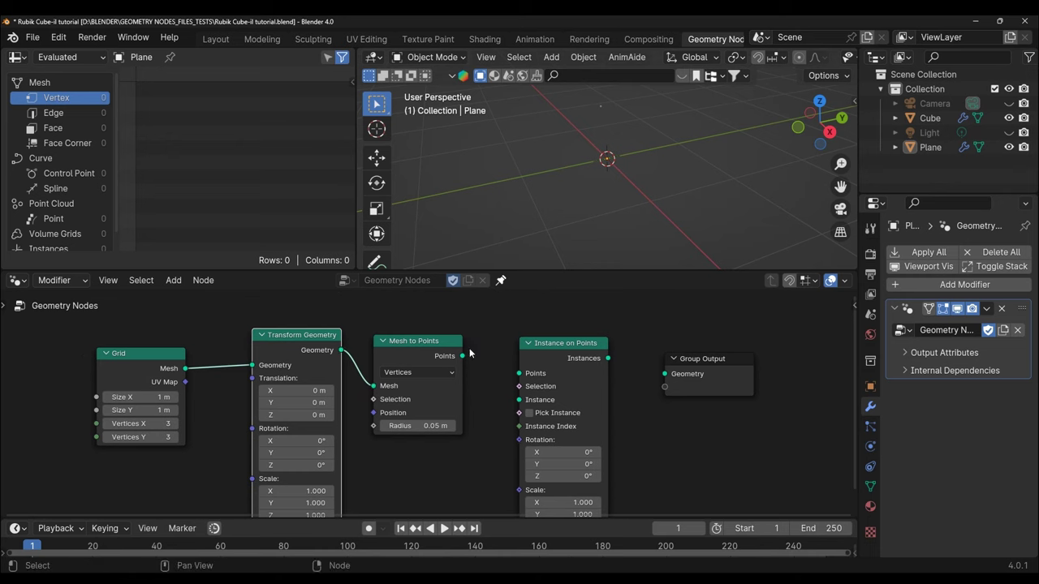
left_click_drag(490, 372, 519, 373)
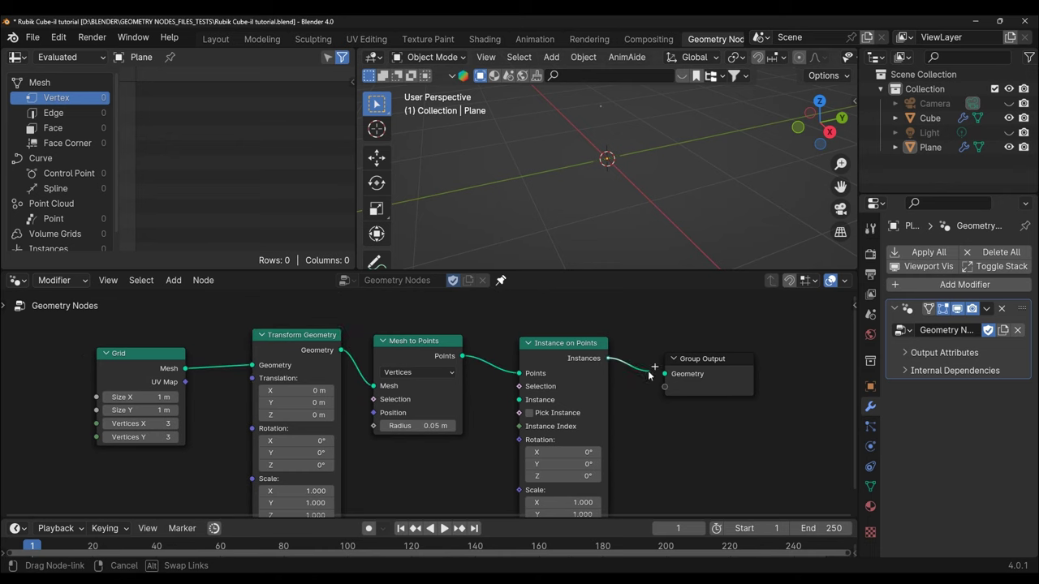
left_click_drag(608, 358, 665, 374)
scroll(631, 438, "down", 1)
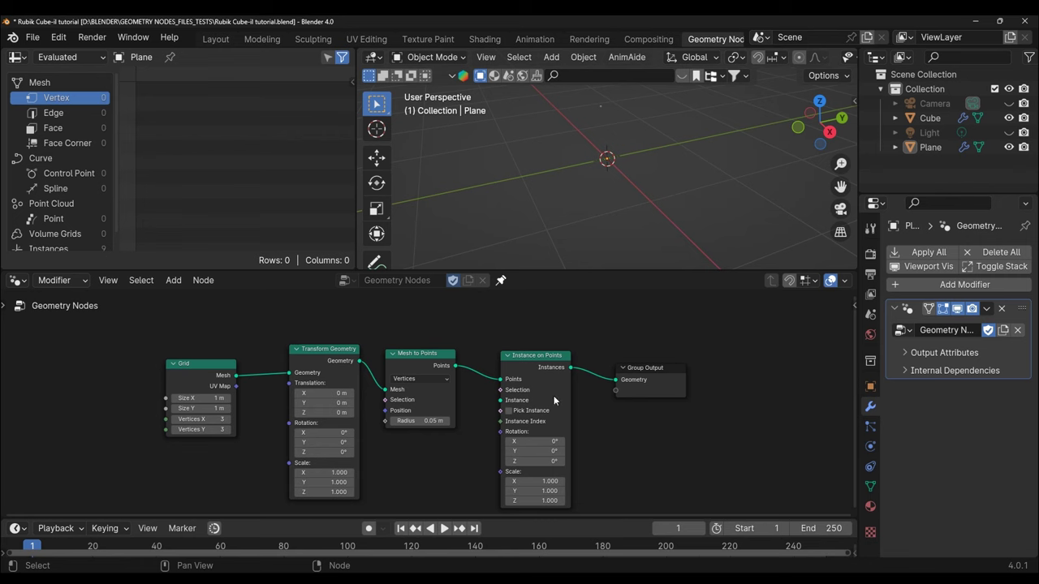
left_click_drag(646, 375, 702, 367)
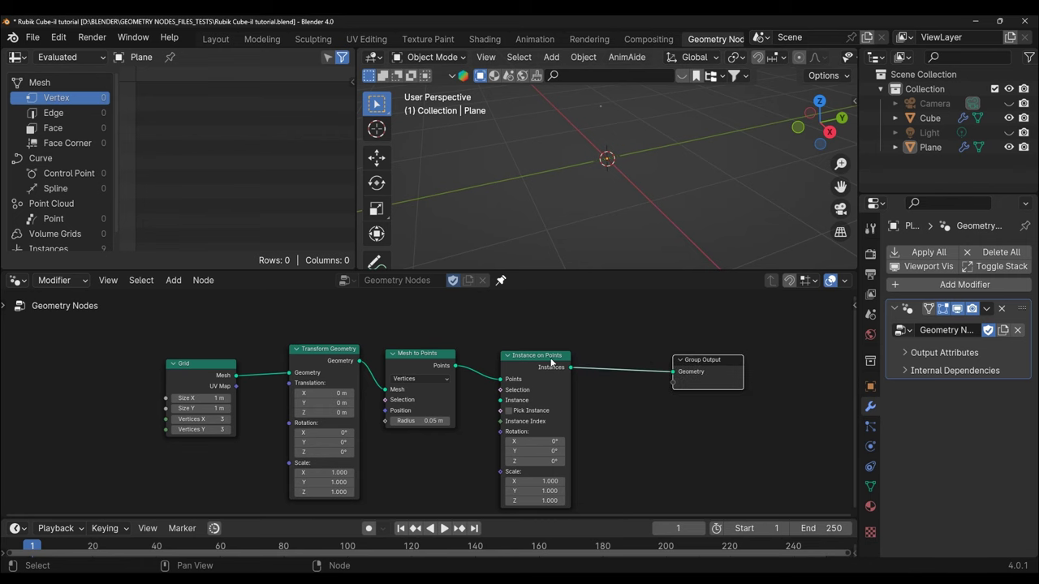
left_click_drag(552, 363, 613, 354)
left_click_drag(187, 363, 150, 349)
left_click_drag(325, 364, 293, 357)
Reposition Mesh to Points and drag the Cube from the Outliner in as an Object Info node
left_click(443, 354)
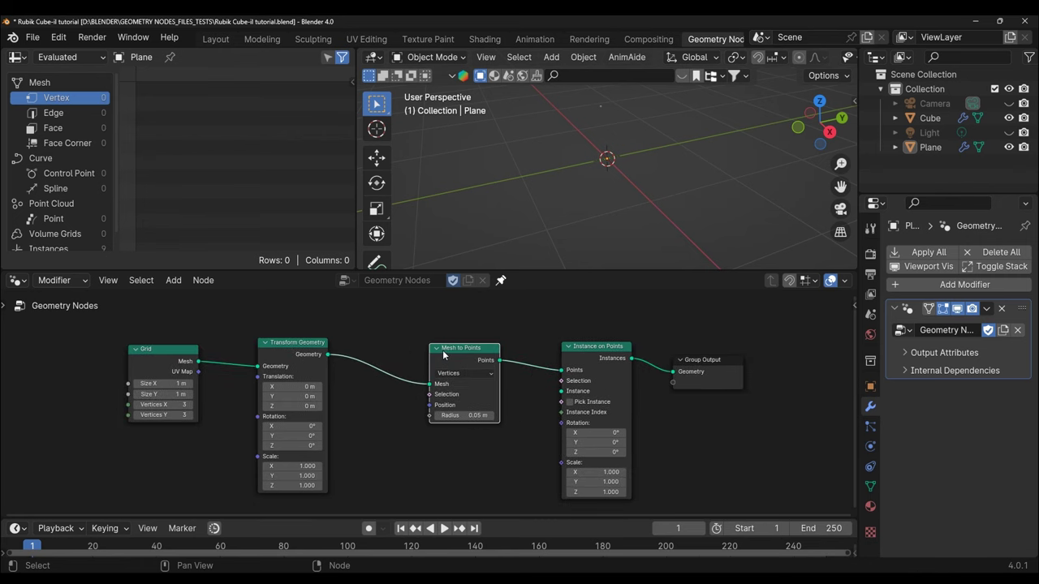
left_click_drag(443, 354, 416, 353)
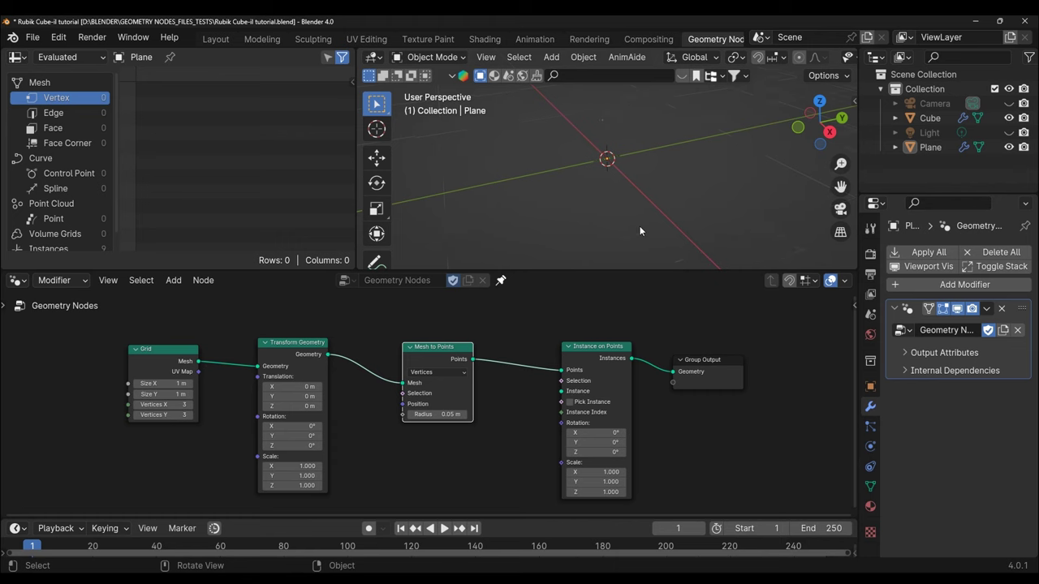
mouse_move(640, 232)
middle_mouse_down()
mouse_move(673, 211)
mouse_move(707, 209)
middle_mouse_up()
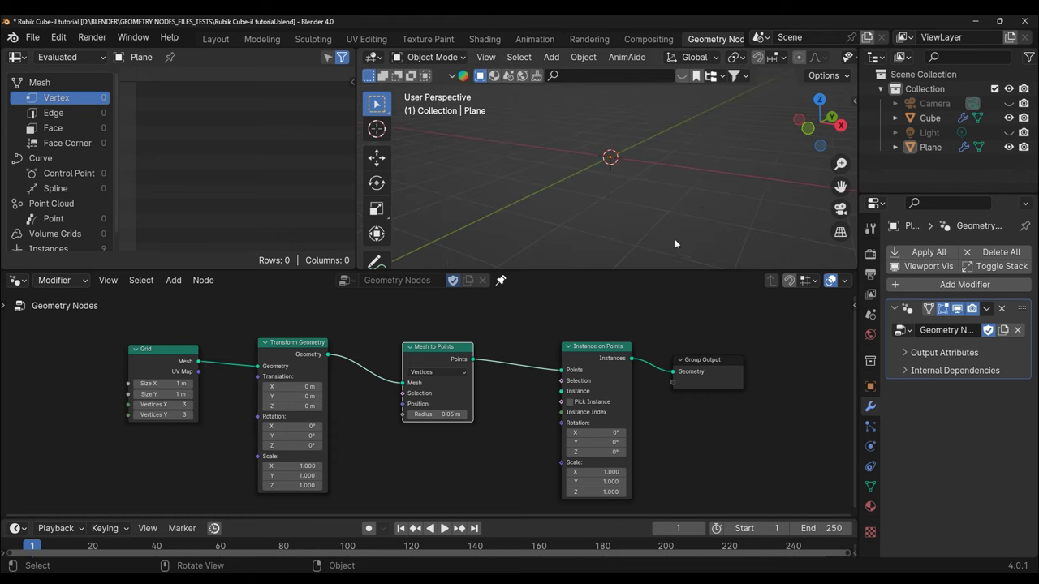
left_click_drag(427, 354, 411, 349)
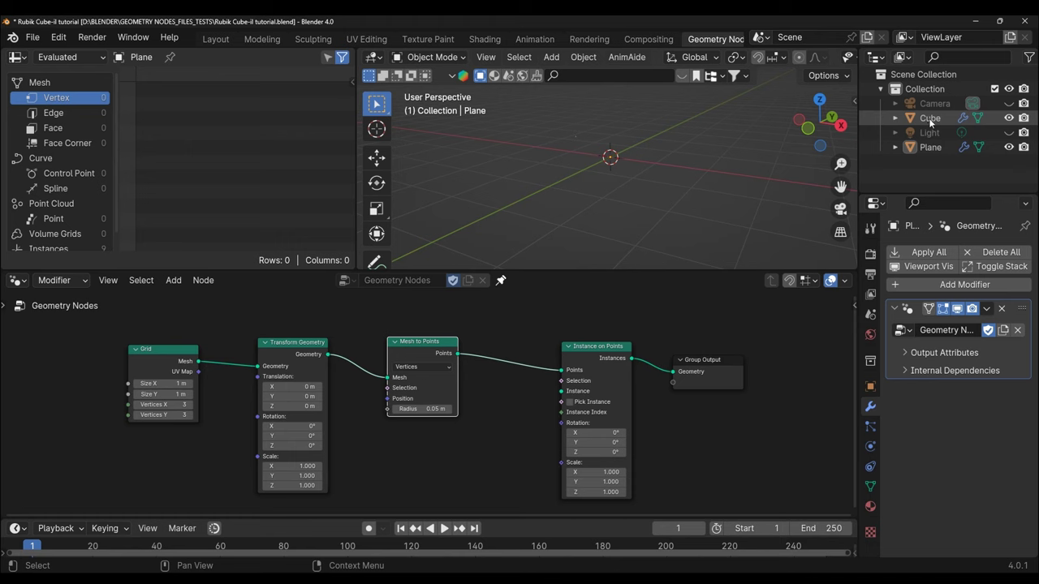
left_click_drag(930, 122, 684, 264)
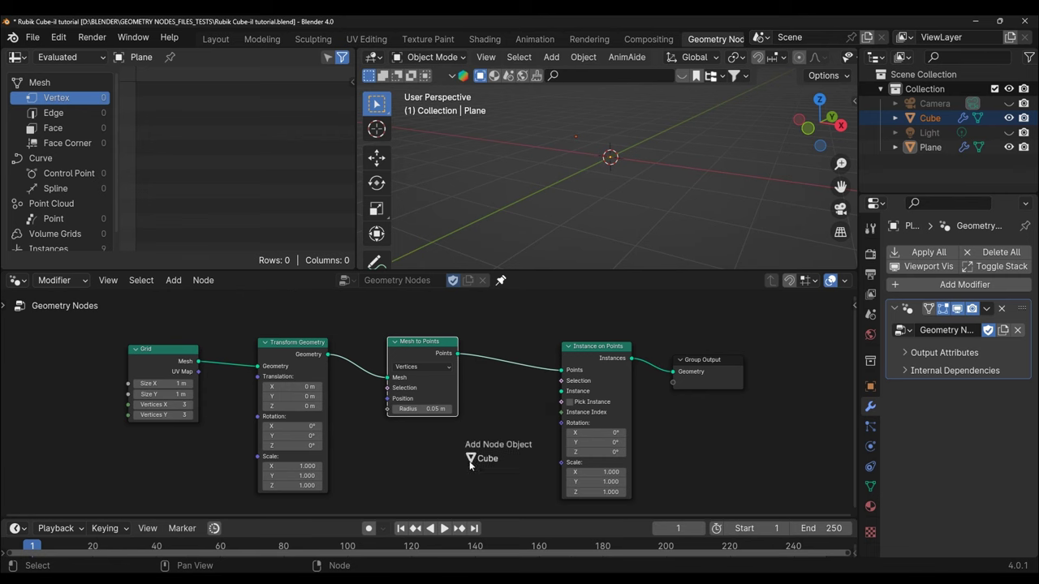
mouse_move(683, 265)
left_mouse_down()
mouse_move(468, 469)
mouse_move(475, 460)
left_mouse_up()
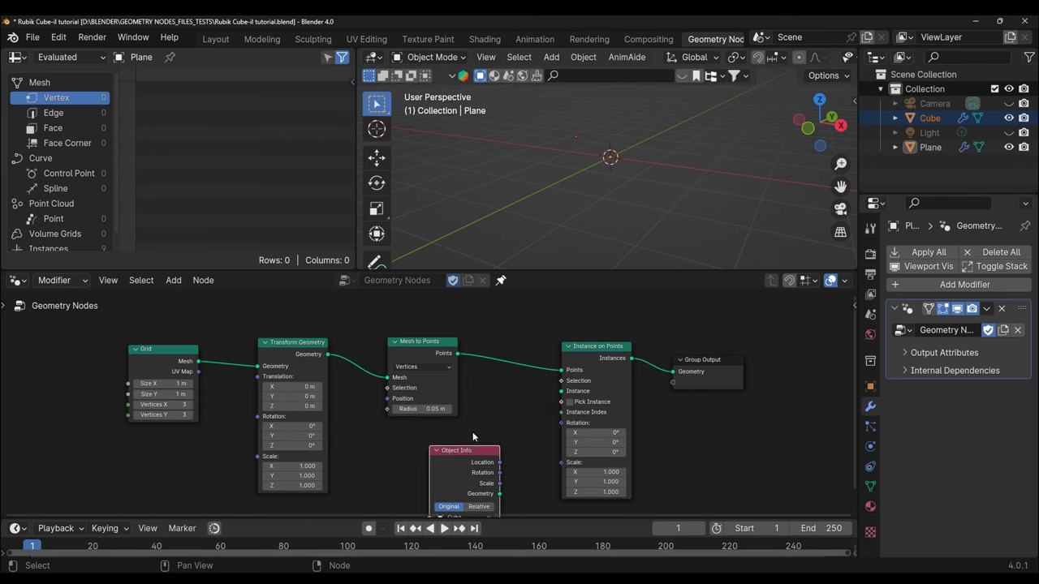
Align the node chain and connect the Cube's Geometry to Instance on Points' Instance input
left_click_drag(422, 342, 422, 326)
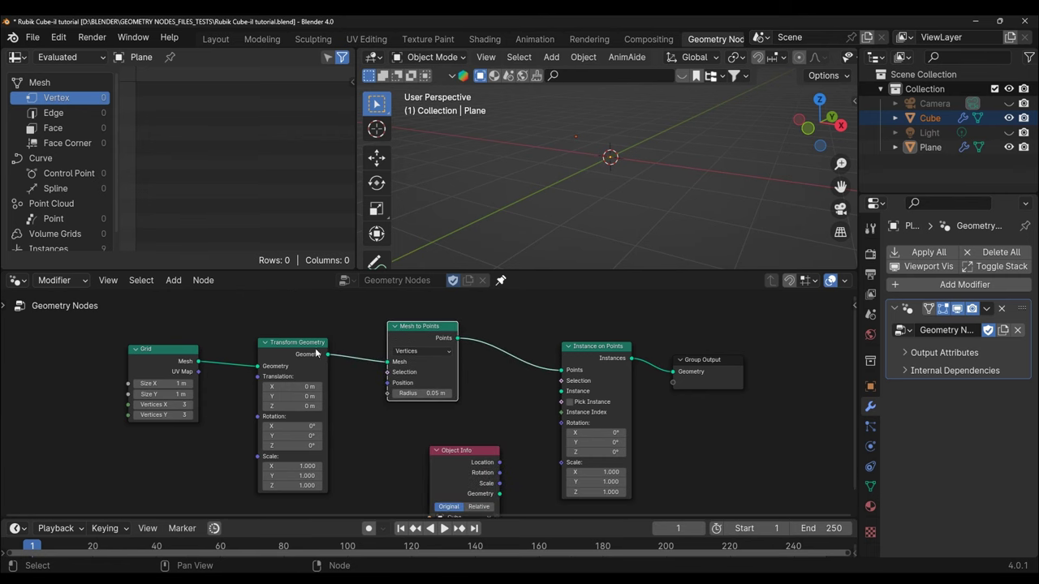
left_click_drag(293, 342, 300, 325)
left_click_drag(188, 358, 205, 335)
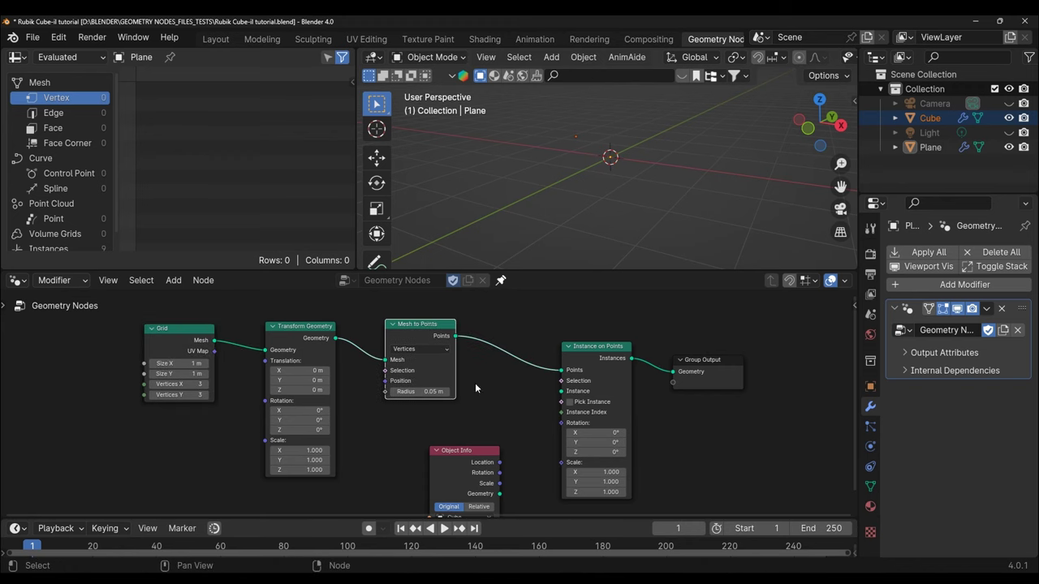
scroll(479, 397, "down", 2, "shift")
left_click_drag(487, 414, 473, 401)
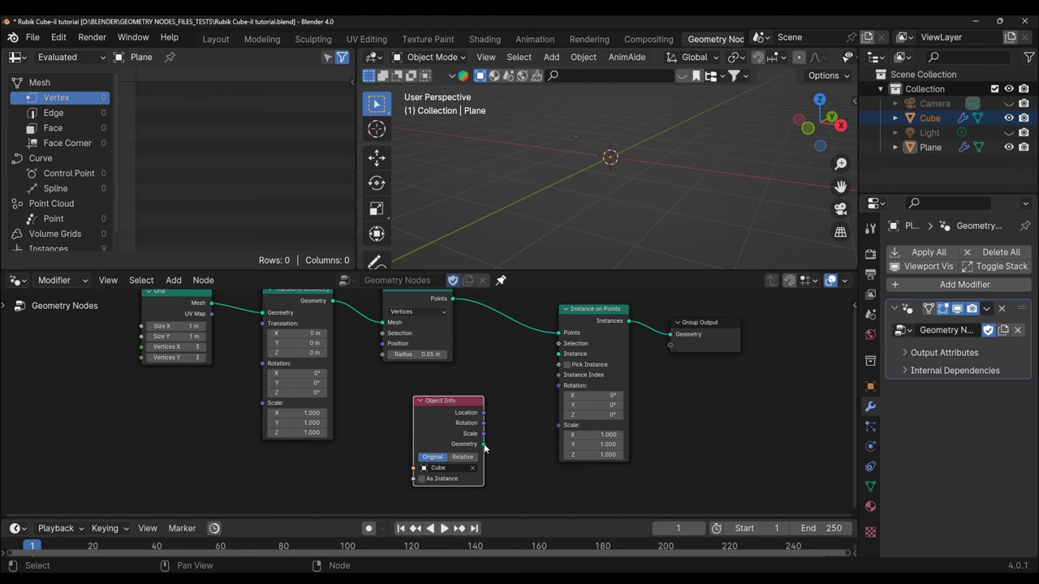
left_click_drag(483, 446, 559, 354)
mouse_move(624, 213)
middle_mouse_down()
mouse_move(737, 215)
mouse_move(587, 228)
middle_mouse_up()
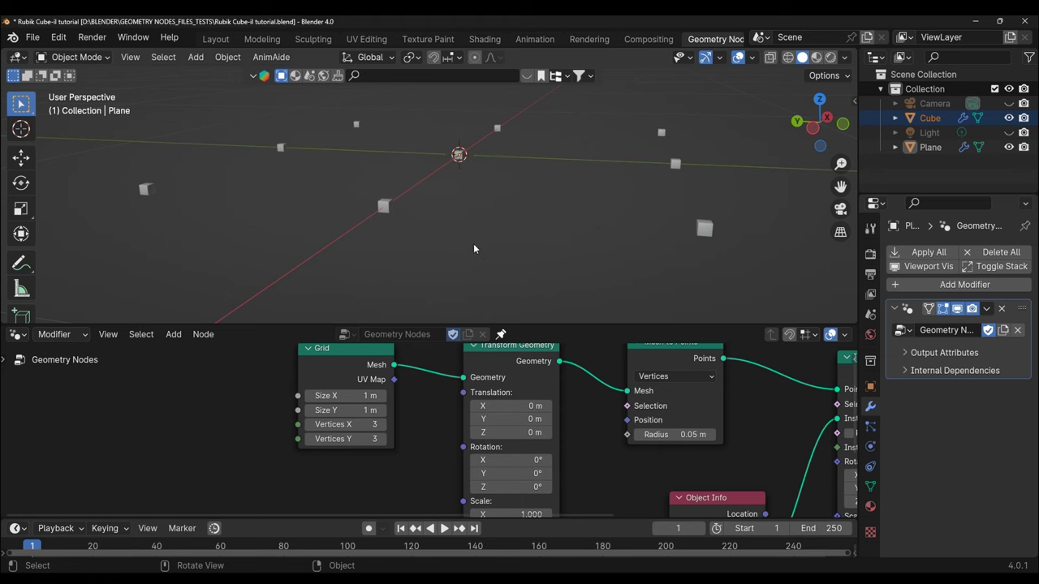
Pan the node editor to bring the Grid node into view
middle_click_drag(405, 437, 429, 452)
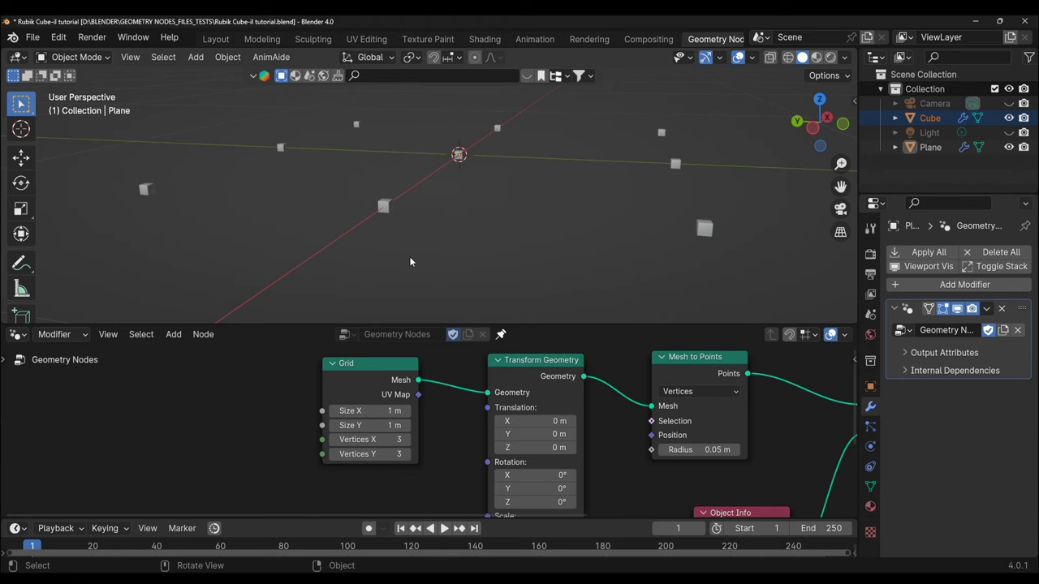
Step the grid's Size X down from 0.9 m toward 0 m, watching the cubes from the front
key("KP_1")
scroll(487, 286, "up", 3)
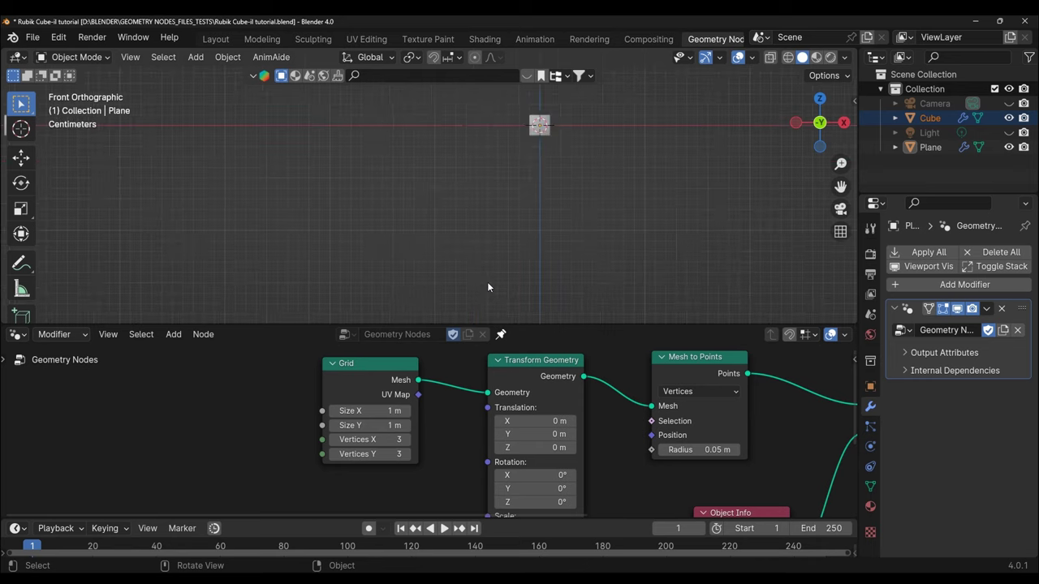
scroll(487, 283, "down", 1)
scroll(398, 454, "up", 2)
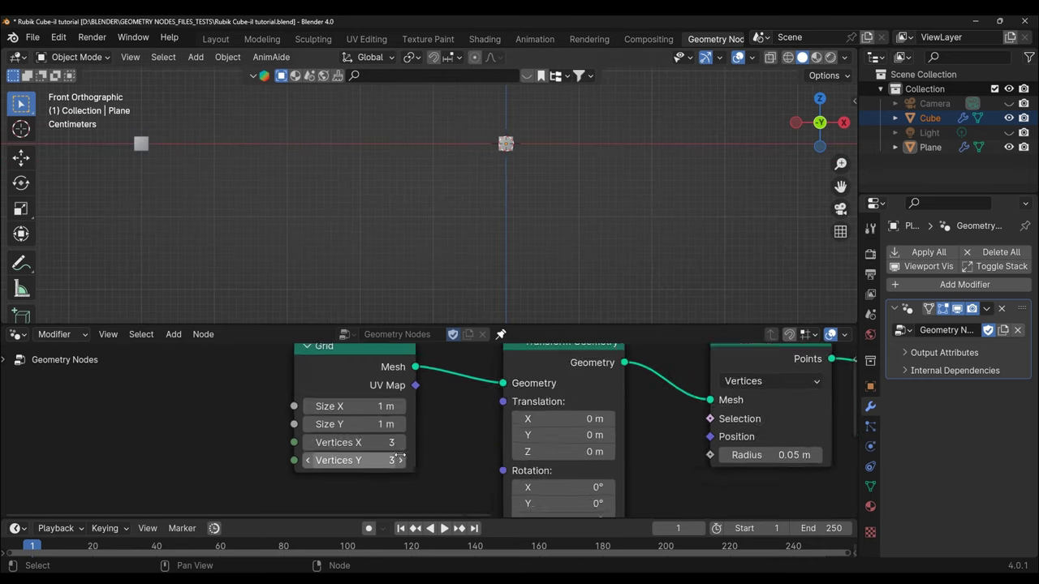
scroll(350, 430, "up", 1)
left_click(297, 404)
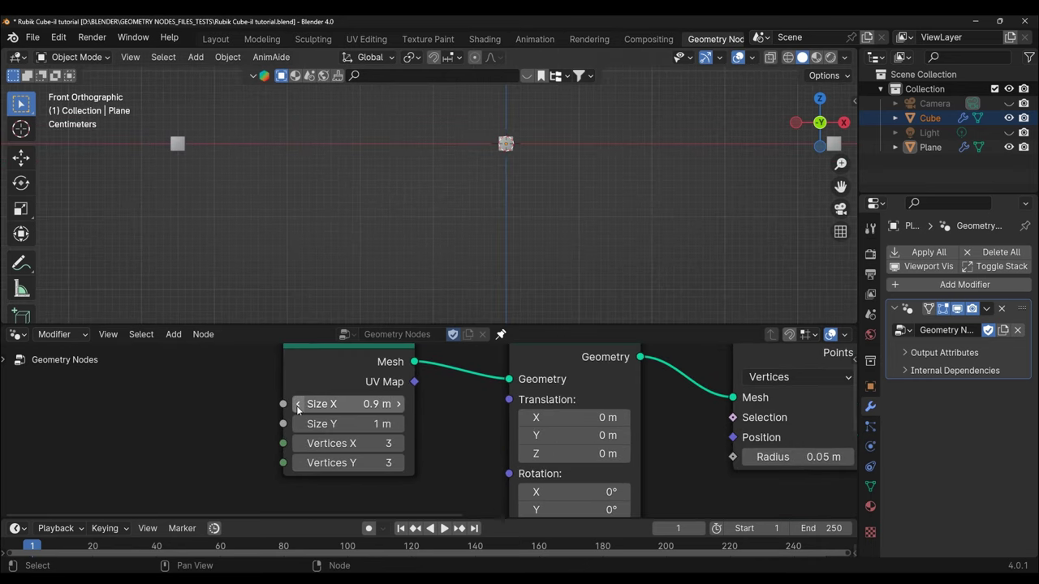
left_click(298, 408)
left_click(298, 408)
left_click(298, 408)
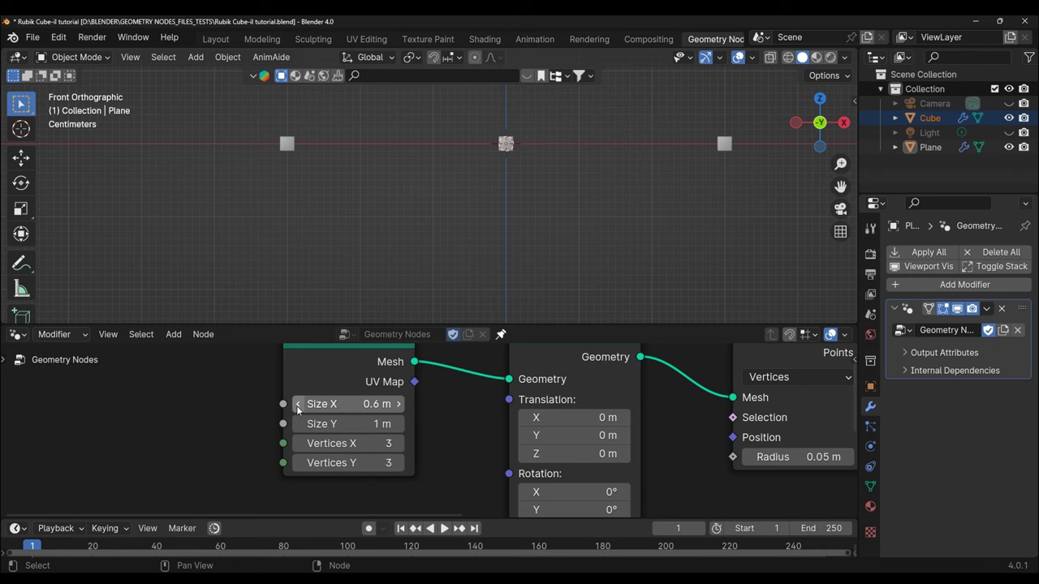
left_click(298, 404)
left_click(298, 404)
left_click(298, 404)
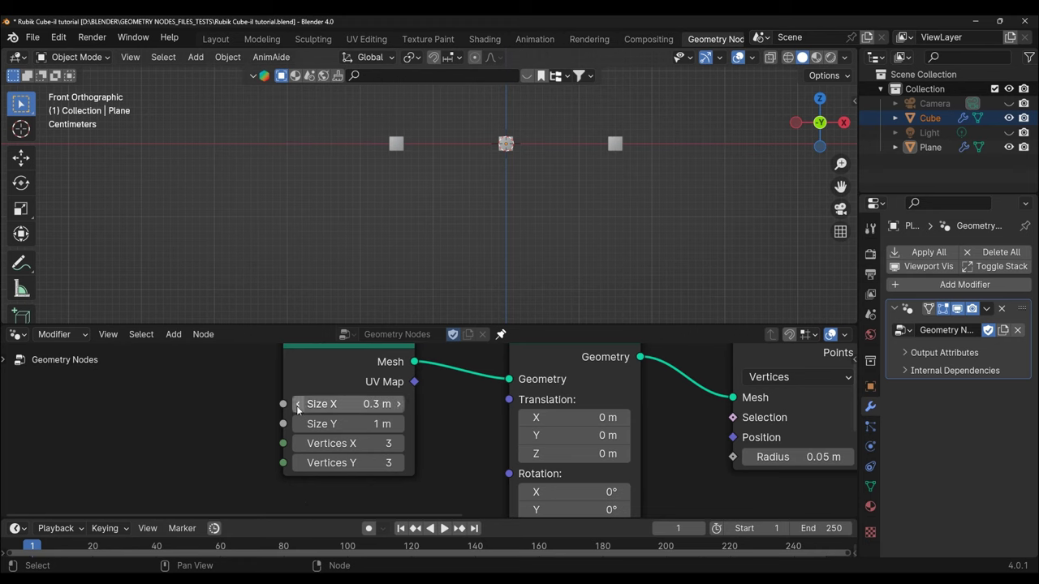
middle_click_drag(688, 145, 655, 192)
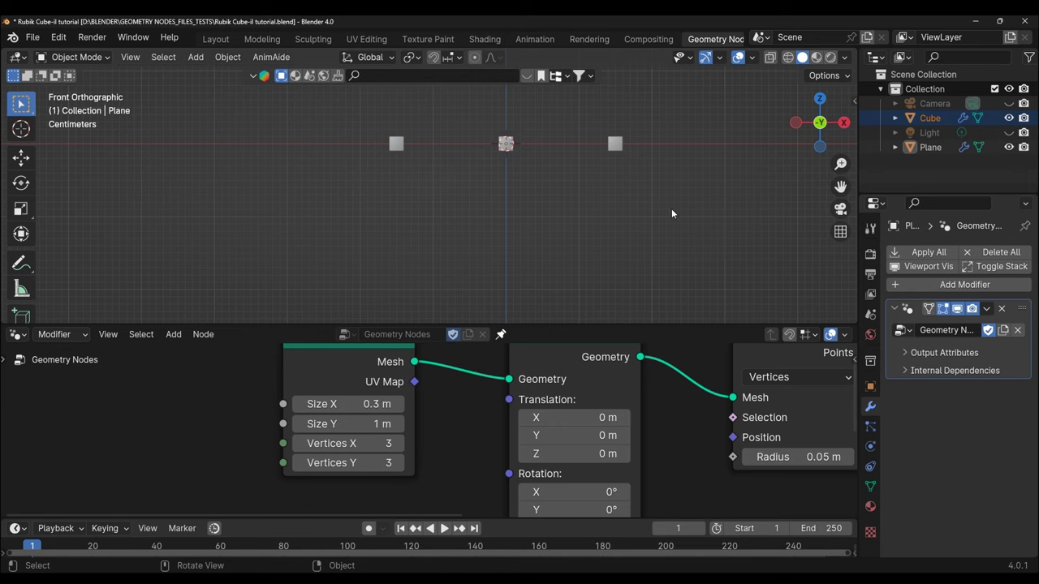
scroll(699, 242, "up", 2)
scroll(699, 242, "up", 1)
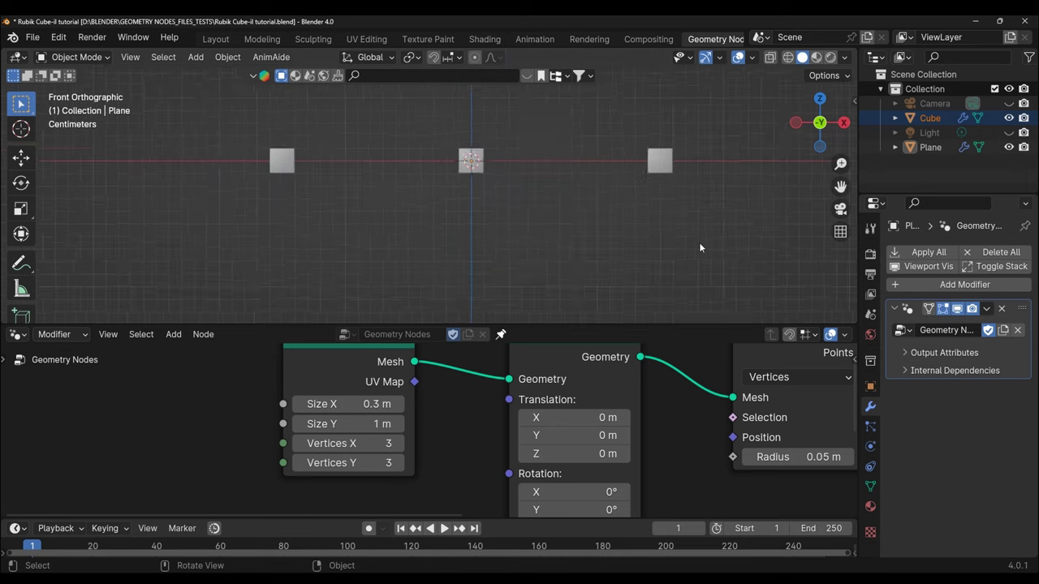
scroll(698, 242, "up", 2)
left_click(298, 405)
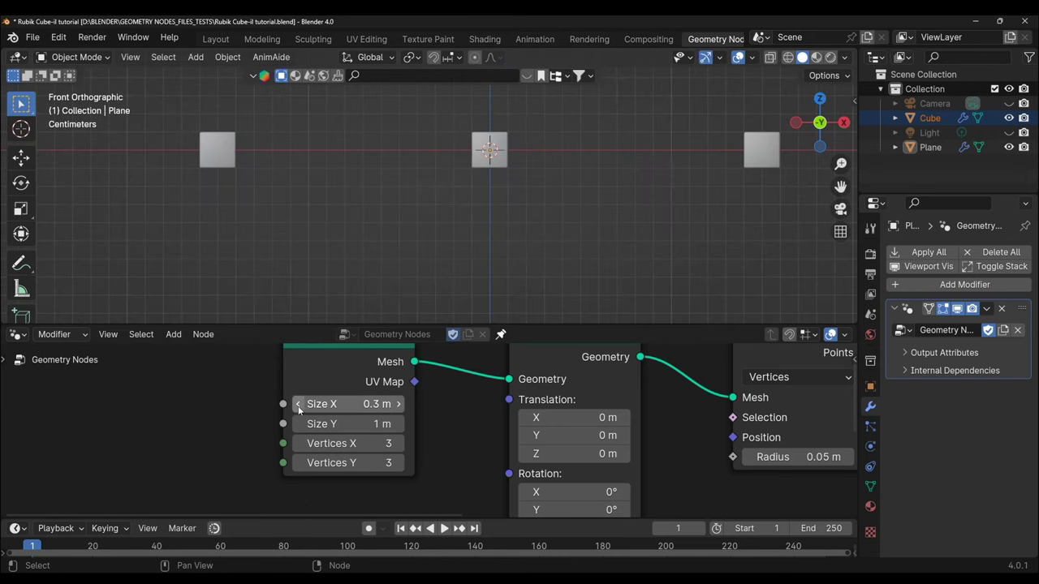
left_click(298, 405)
scroll(670, 245, "up", 2)
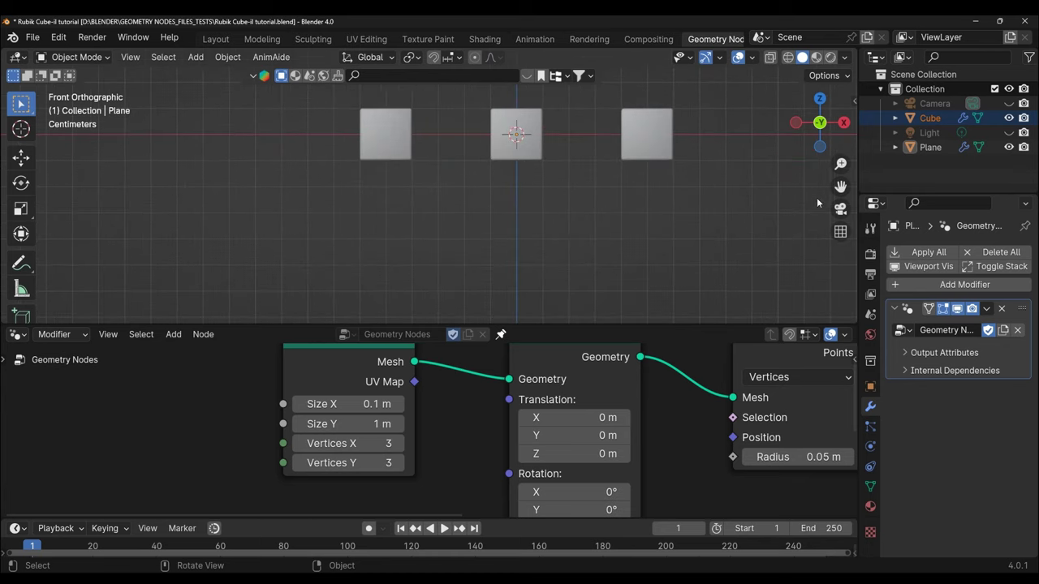
left_click_drag(840, 186, 615, 246)
scroll(609, 248, "up", 1)
scroll(609, 249, "up", 1)
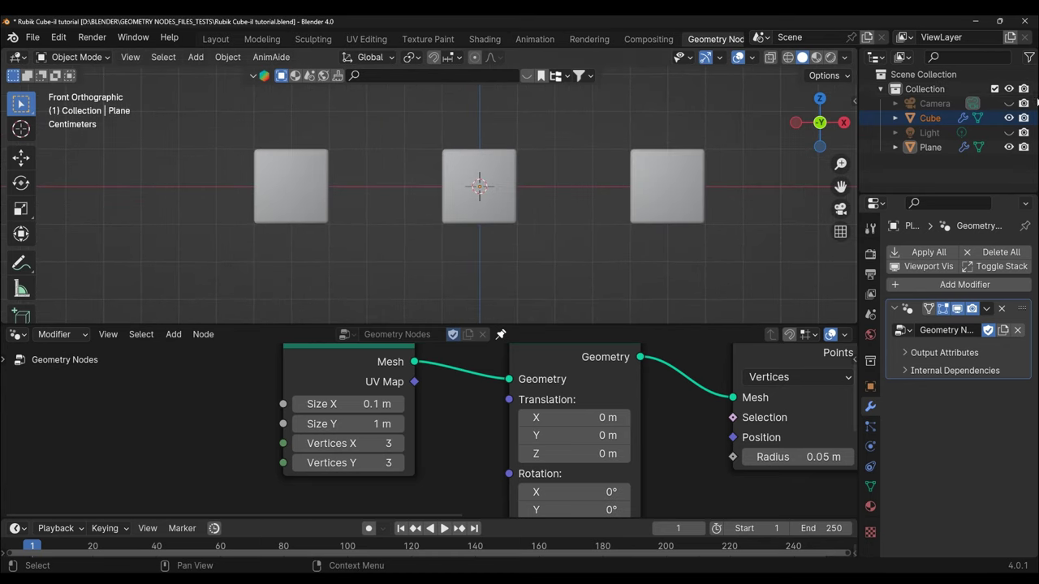
left_click(299, 405)
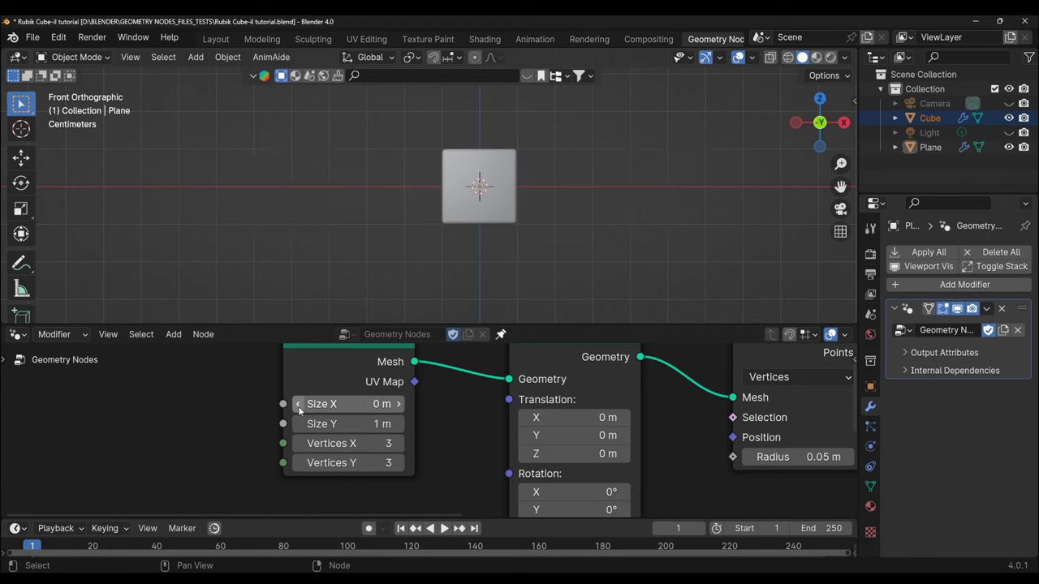
Try exact grid Size X values of 0.02 m, 0.12 m and 0.05 m
left_click(384, 404)
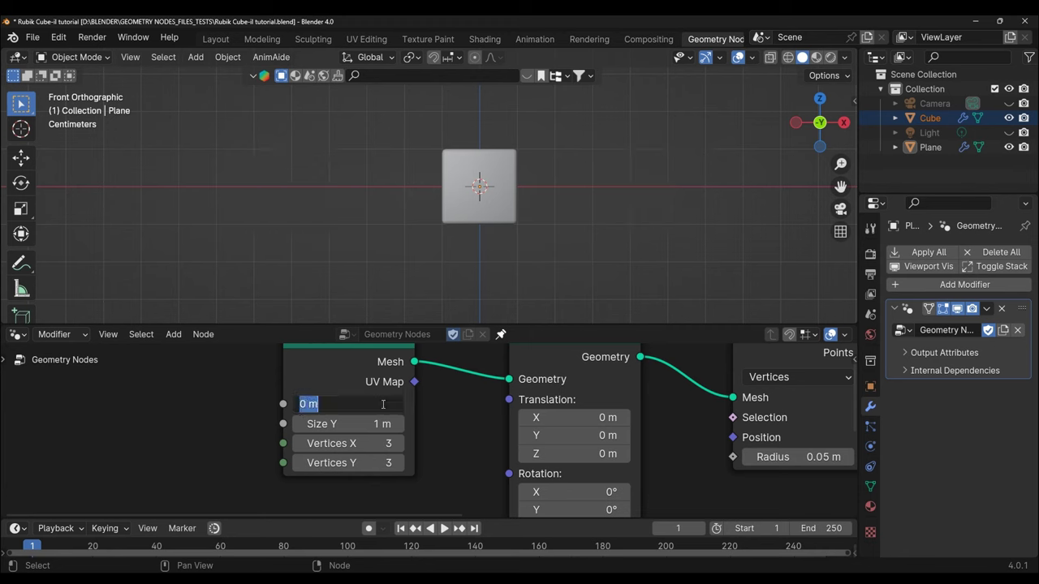
type("0.02")
key("Return")
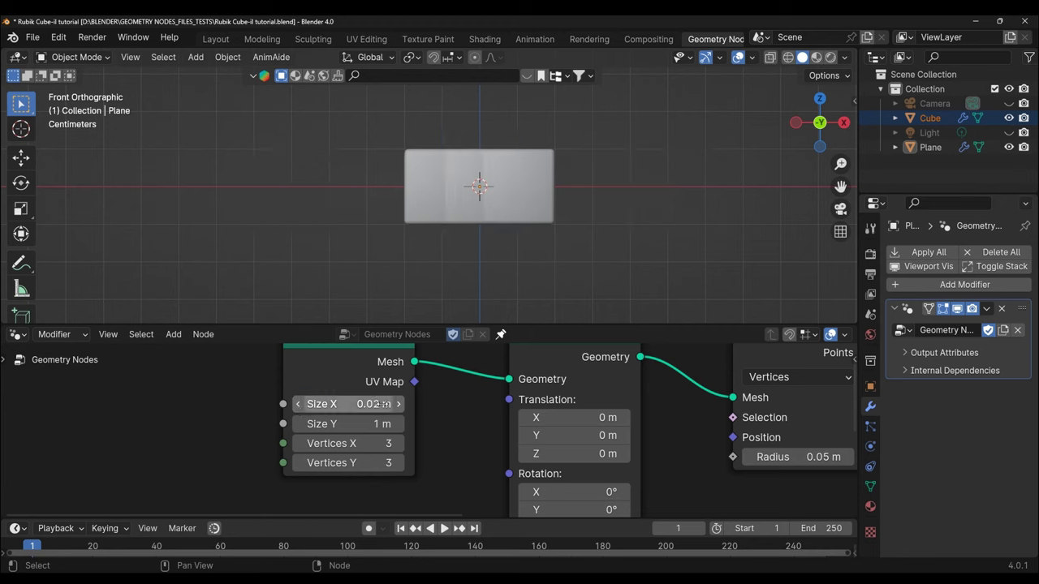
left_click(399, 404)
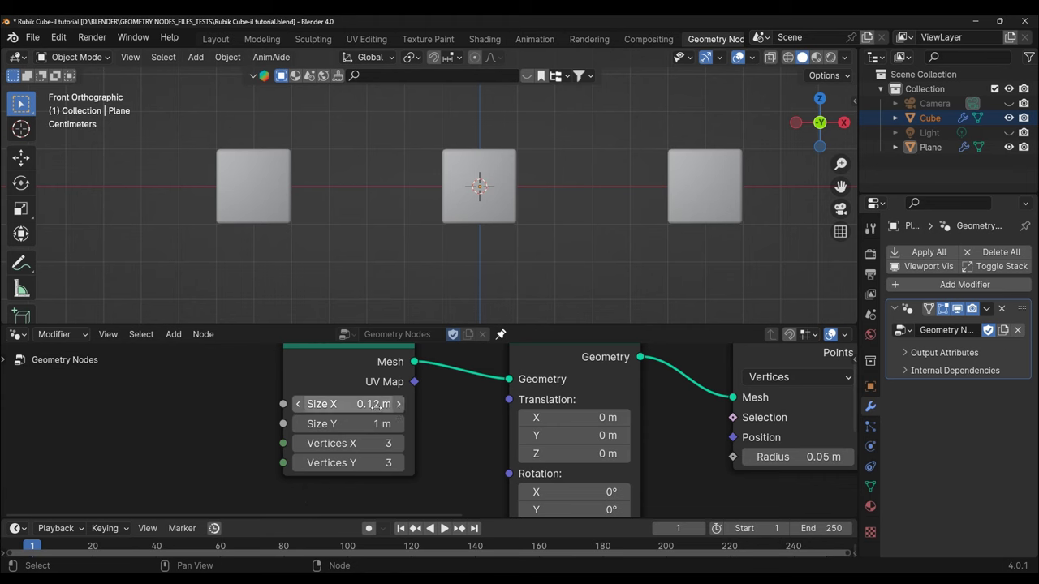
left_click(375, 403)
type("0.05")
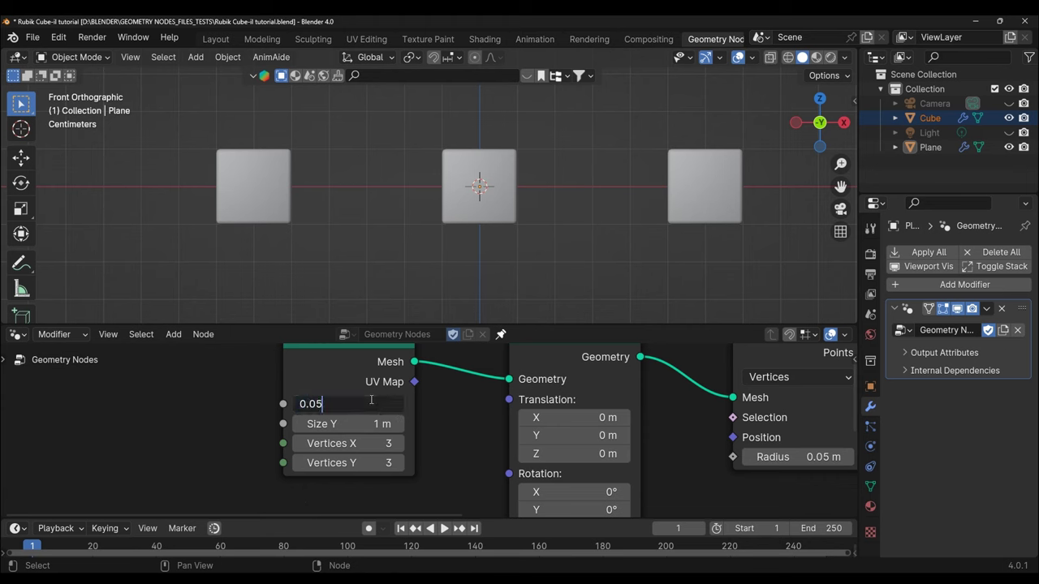
key("Return")
Settle the grid's Size X at 0.04 m after trying 0.03 m, checking the spacing from the side
left_click(378, 405)
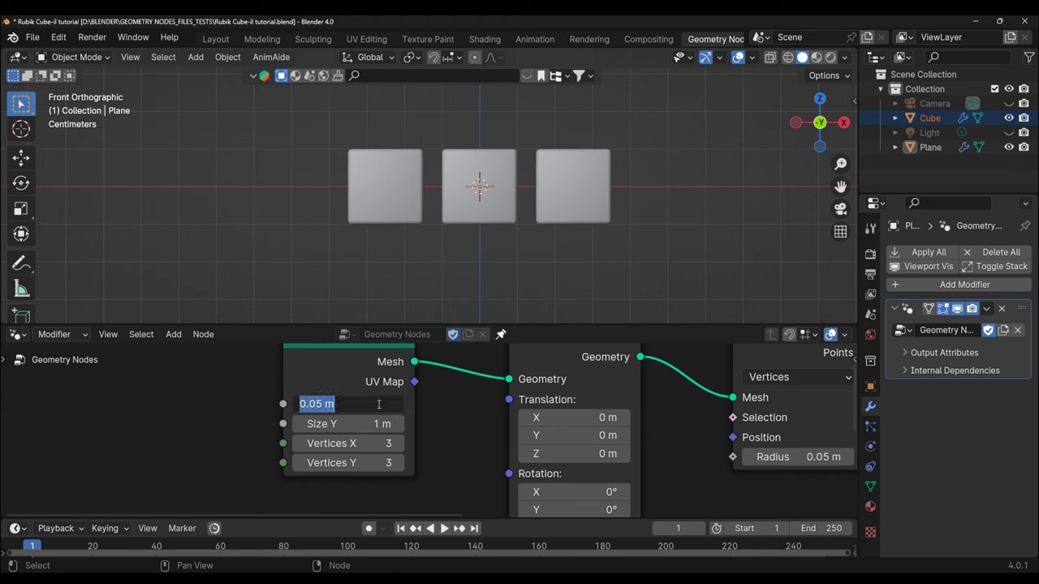
type("0.03")
key("Return")
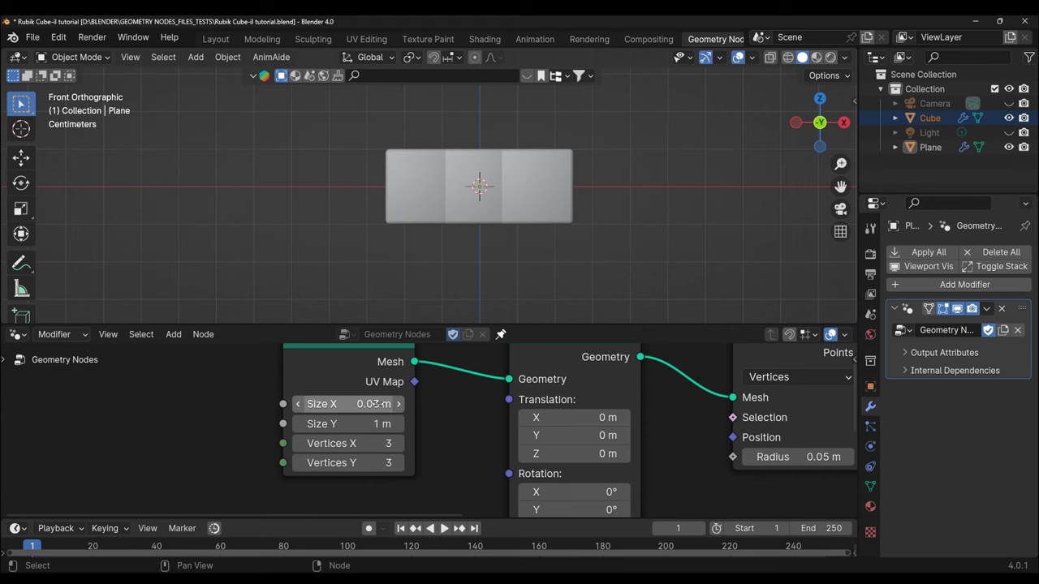
left_click(376, 403)
type("0.04")
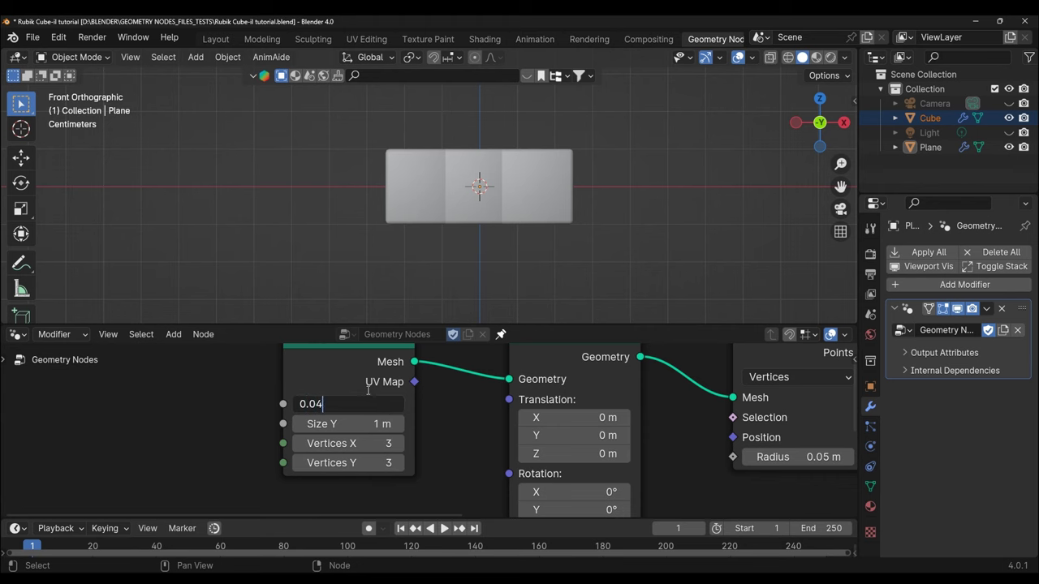
key("Return")
scroll(425, 205, "up", 2)
scroll(425, 205, "up", 1)
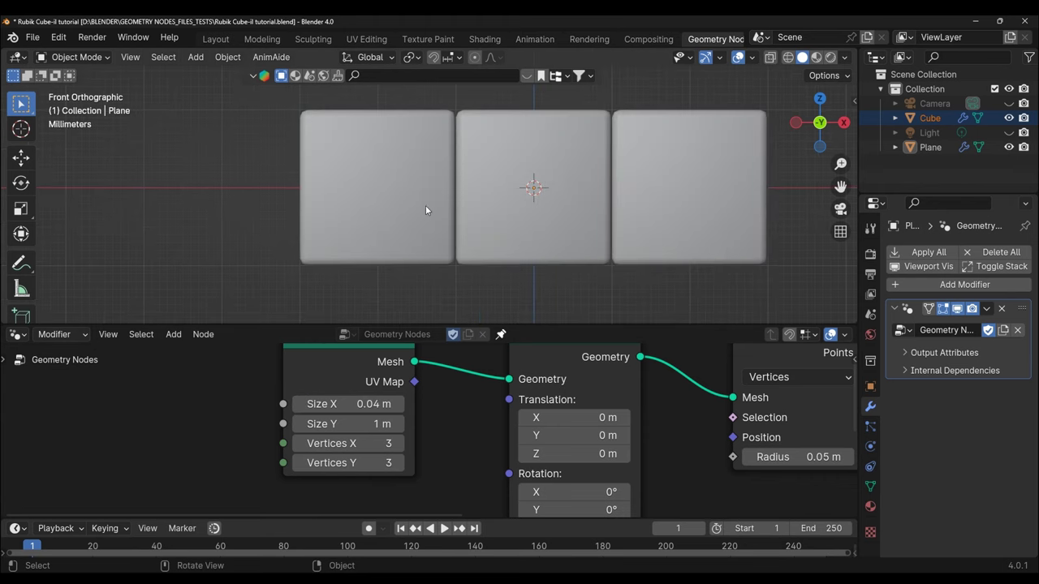
middle_click_drag(486, 214, 486, 245)
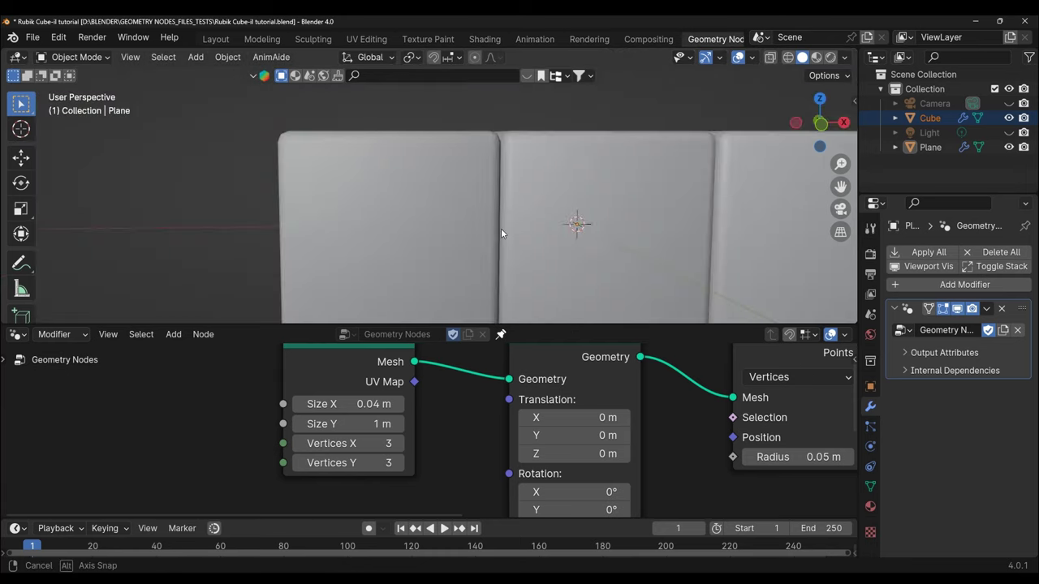
middle_click_drag(486, 244, 417, 297)
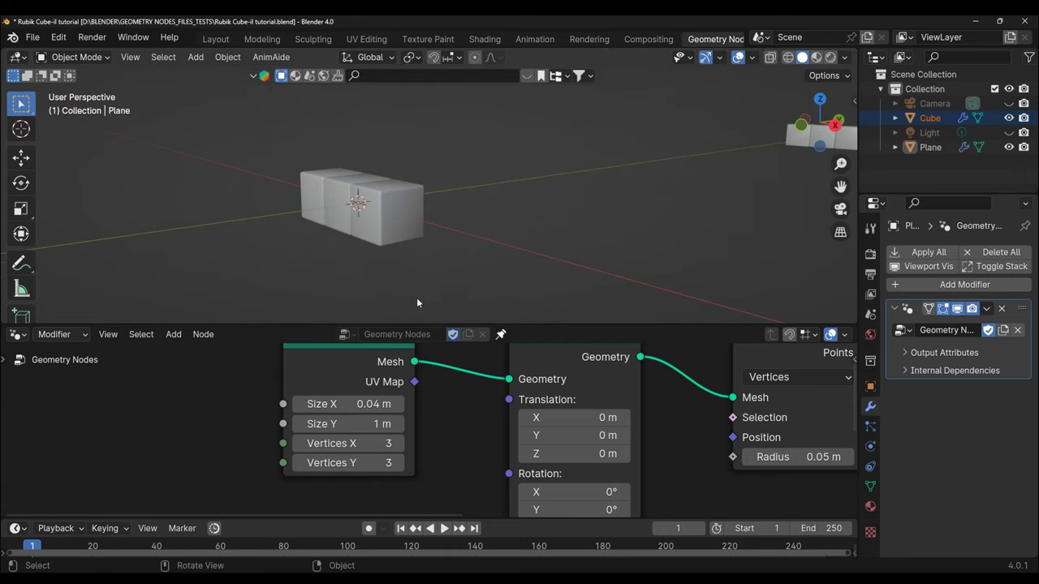
key("KP_3")
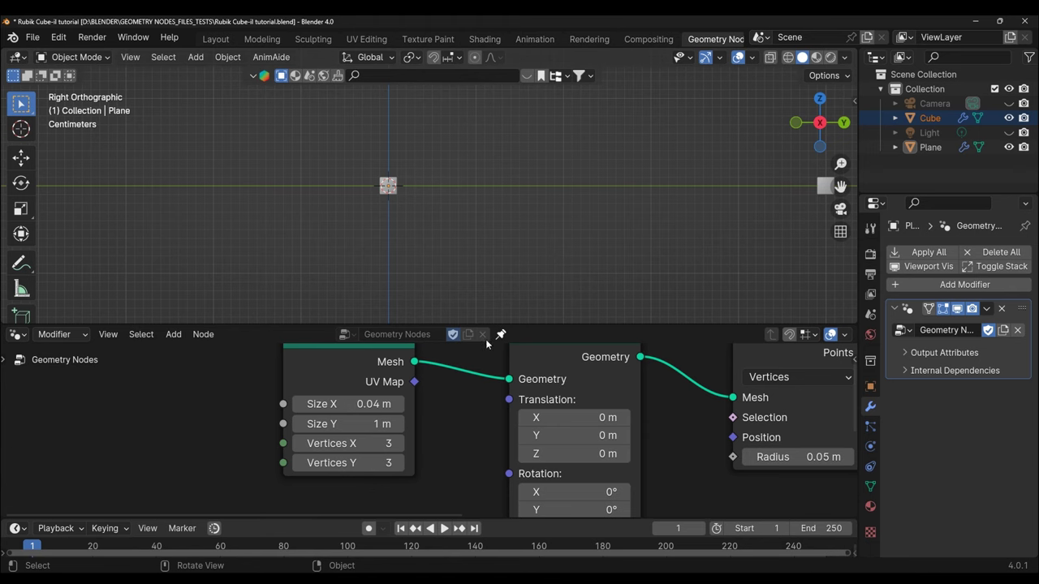
Set the grid's Size Y to 0.04 m and view the 3×3 layer in perspective
left_click(376, 424)
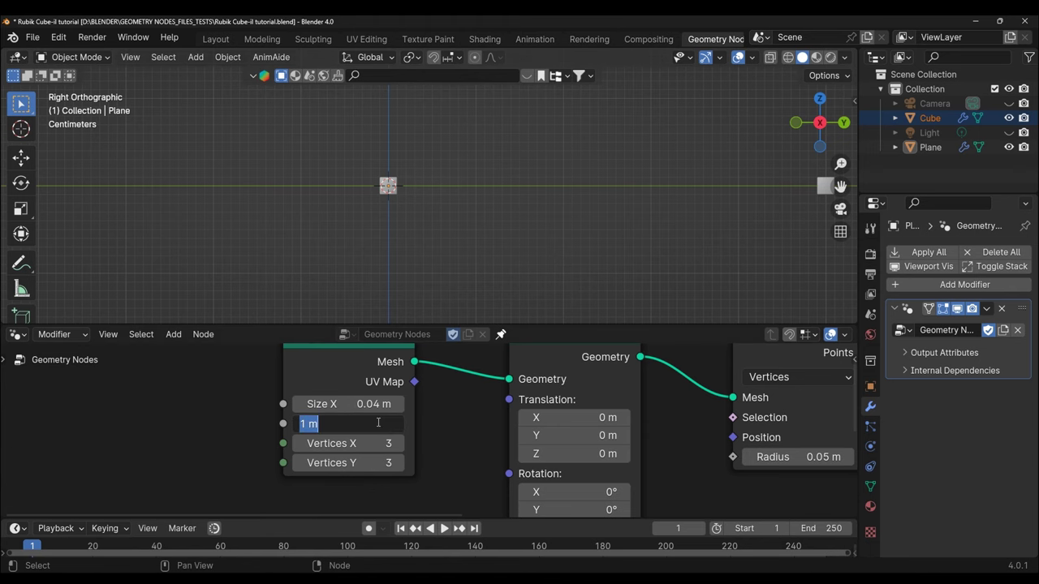
type("0.04")
key("Return")
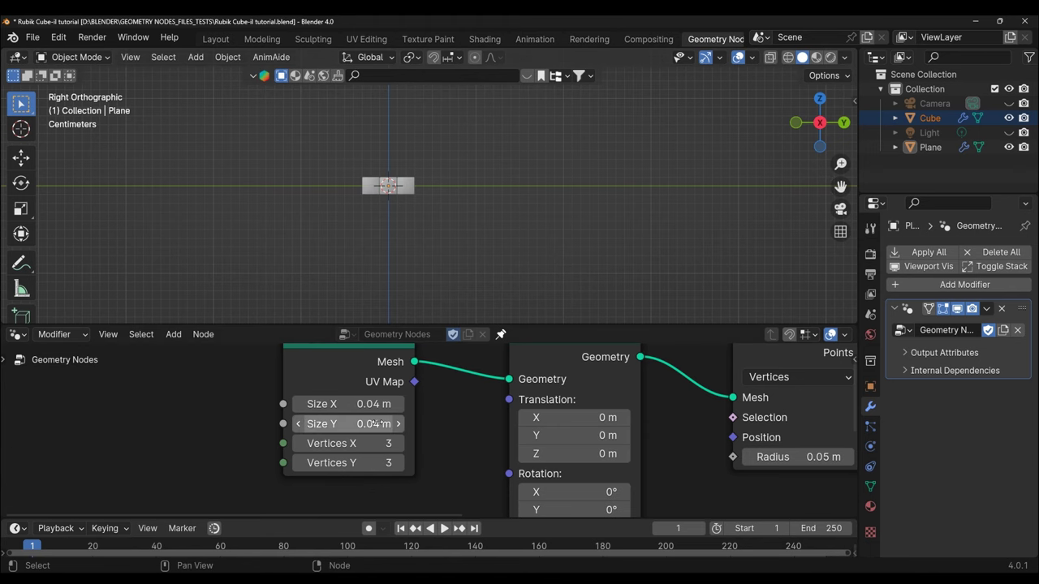
scroll(430, 430, "up", 1)
mouse_move(425, 210)
middle_mouse_down()
mouse_move(432, 197)
mouse_move(496, 254)
mouse_move(430, 259)
mouse_move(541, 186)
mouse_move(634, 148)
mouse_move(478, 197)
middle_mouse_up()
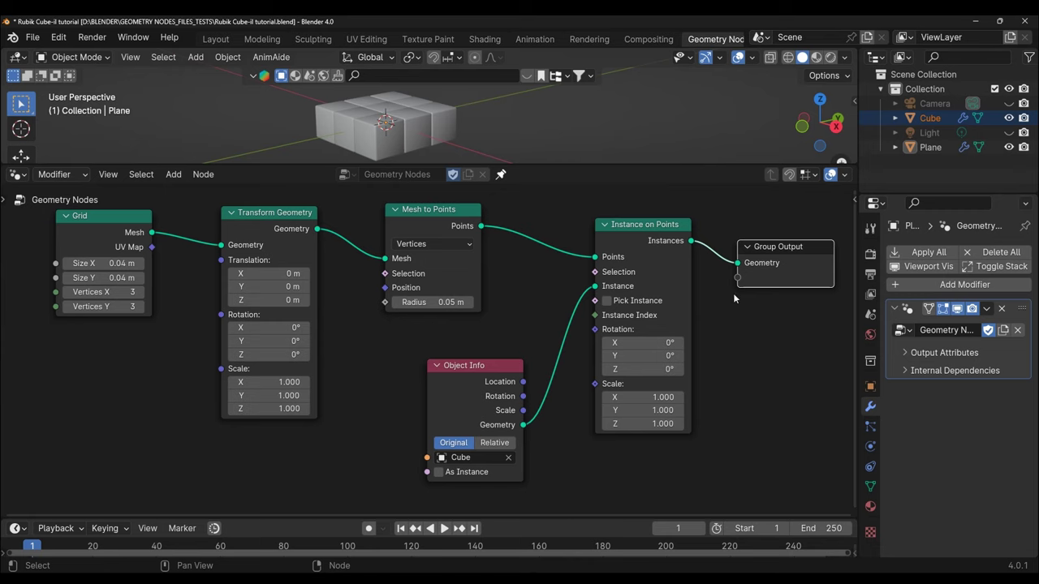
Push Instance on Points, Object Info, Group Output and Mesh to Points right, and Grid and Transform Geometry left
scroll(633, 349, "down", 1)
scroll(537, 406, "down", 1)
left_click(570, 265)
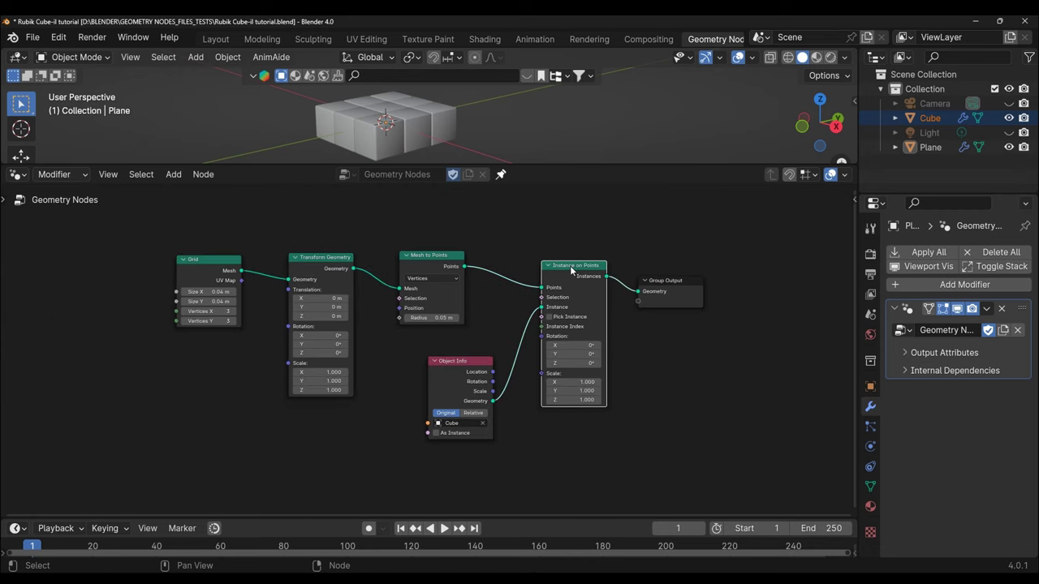
key("shift+l")
key("g")
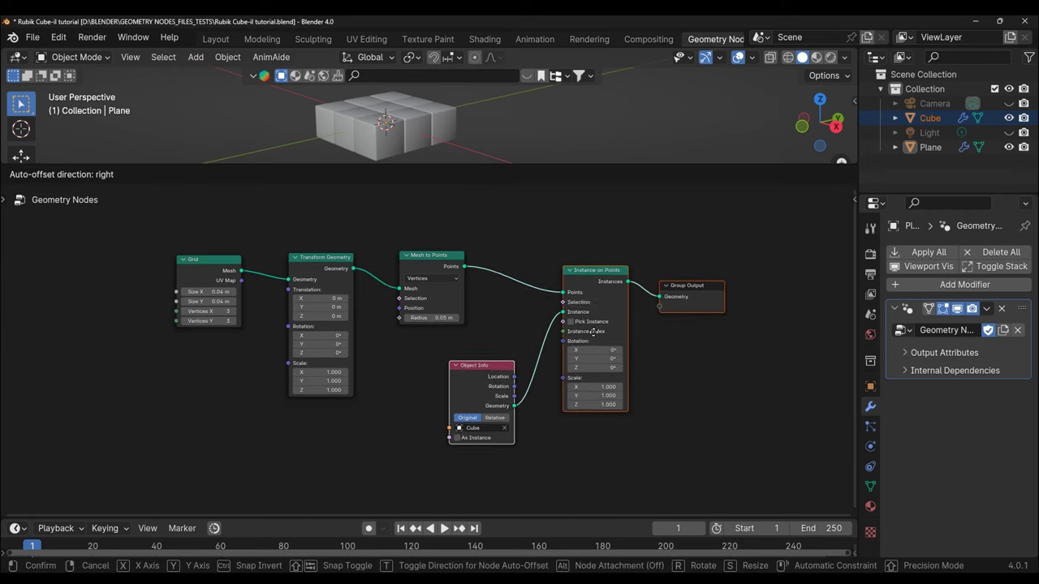
left_click(698, 317)
left_click_drag(423, 262, 497, 262)
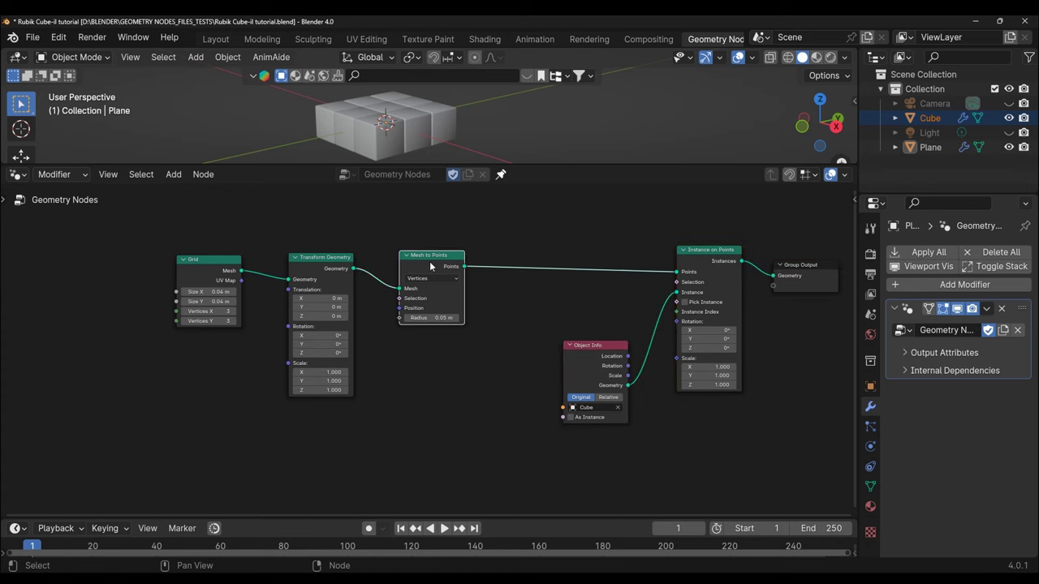
left_click_drag(214, 264, 153, 261)
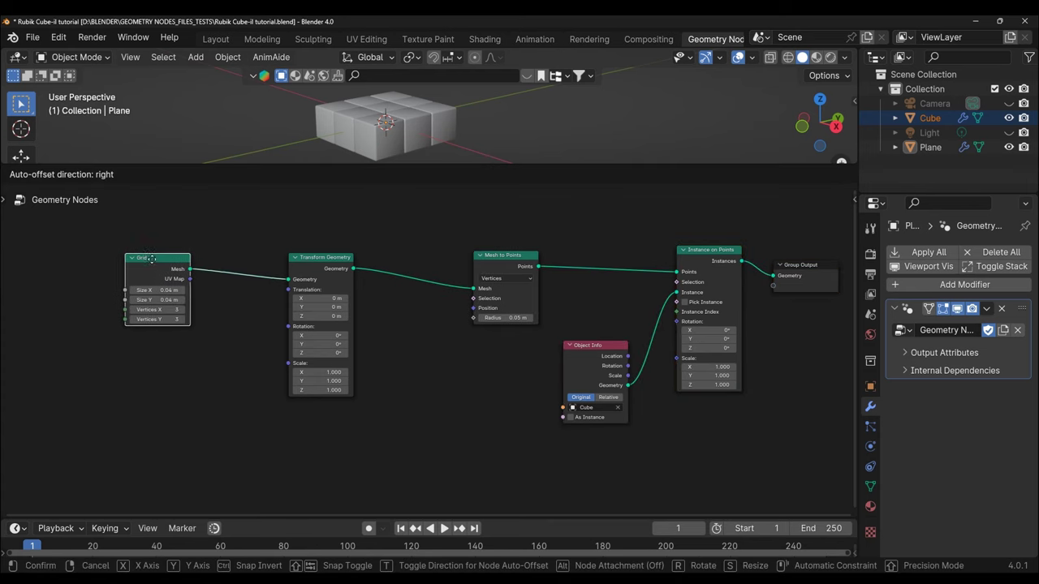
left_click_drag(315, 258, 222, 257)
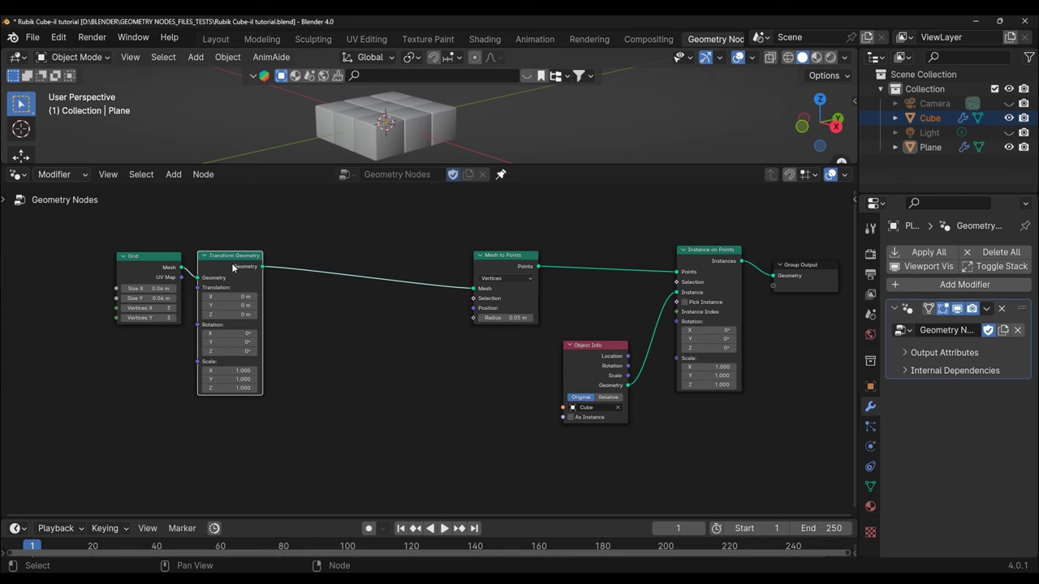
Add a Join Geometry node via search and drop it onto the Transform Geometry–Mesh to Points link
key("shift+a")
left_click(319, 233)
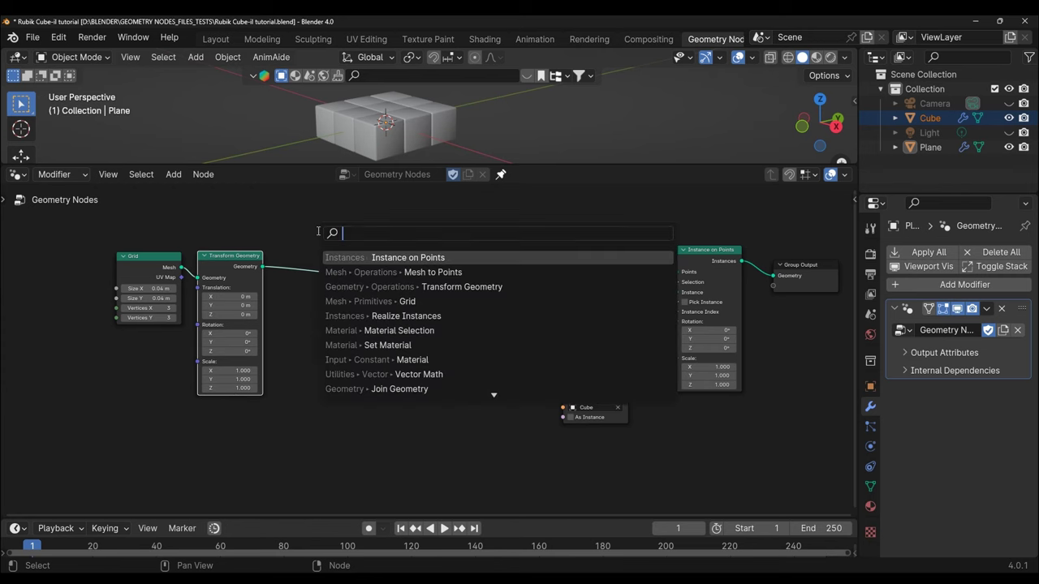
type("joi")
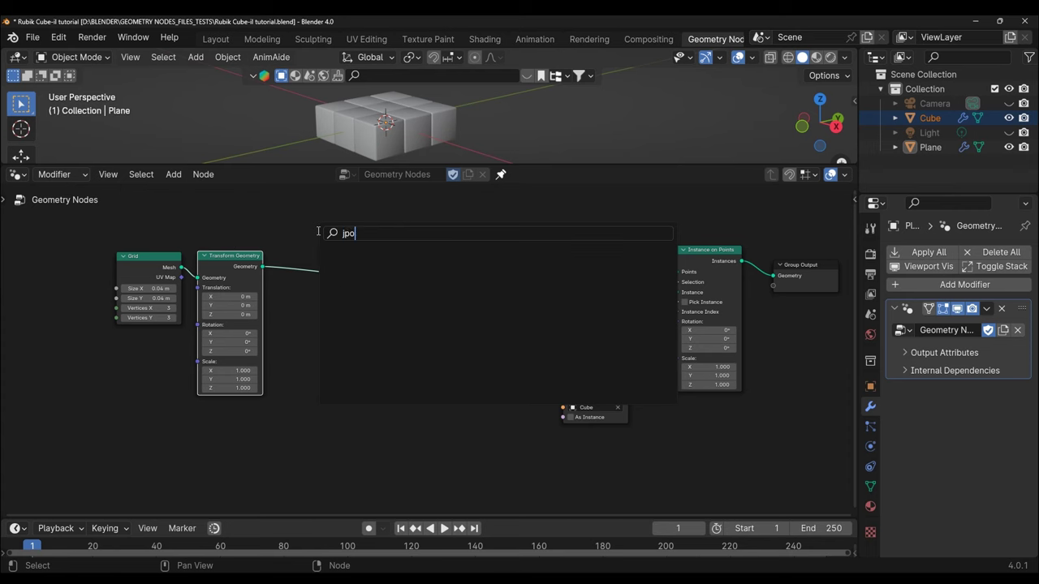
key("BackSpace")
key("BackSpace")
type("oin")
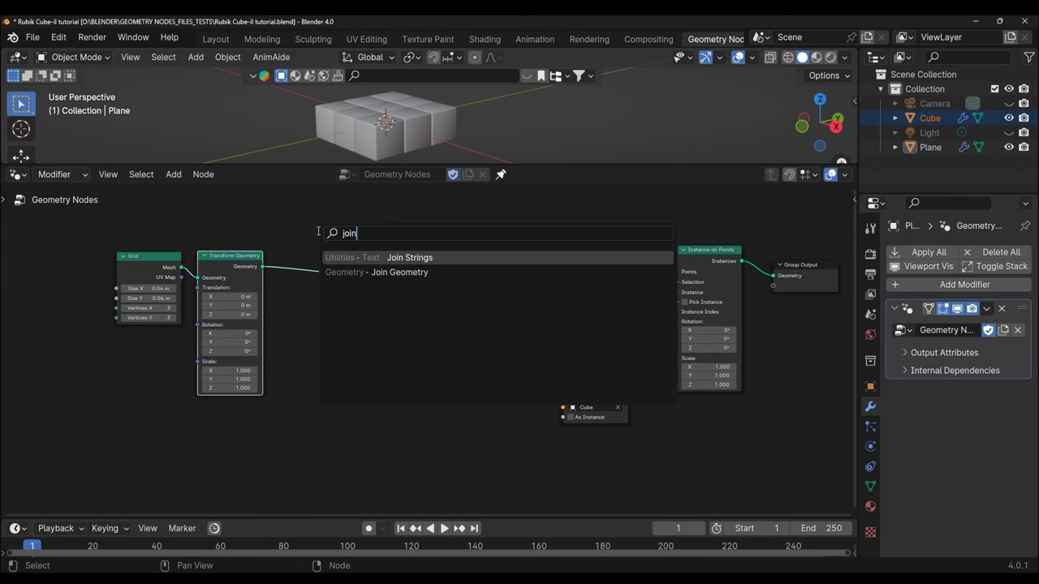
left_click(417, 274)
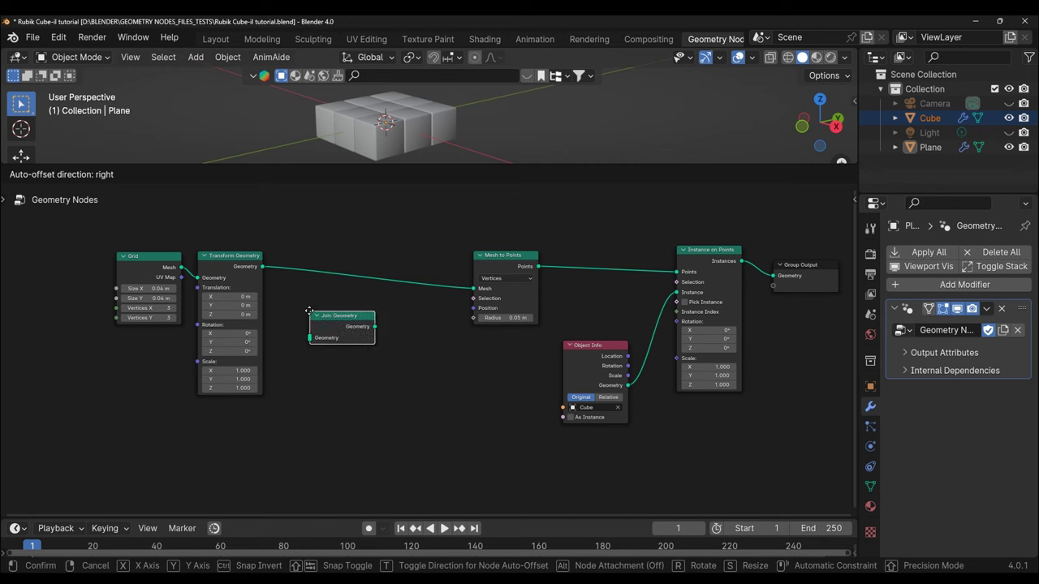
left_click(350, 272)
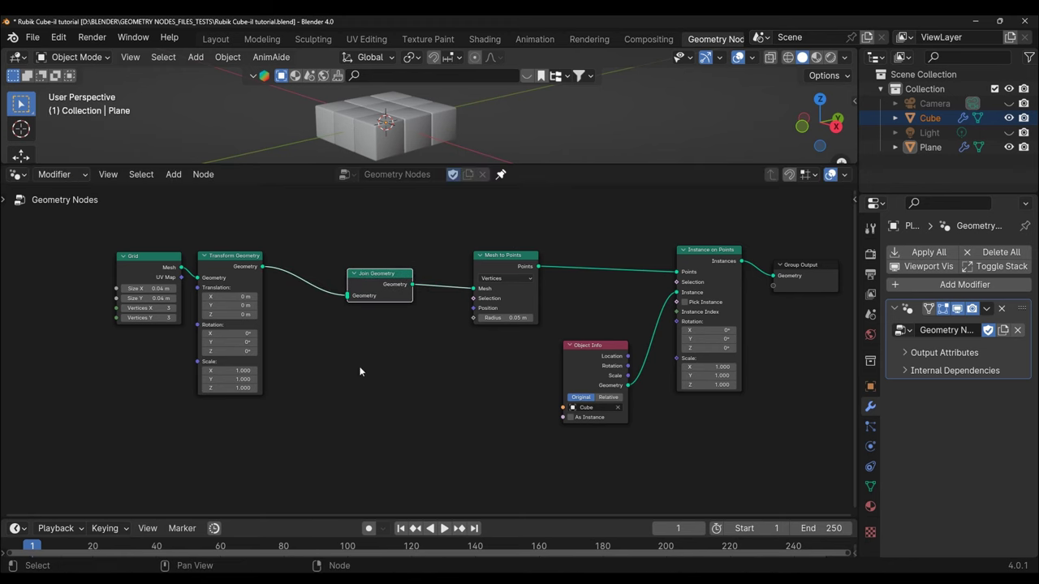
middle_click_drag(296, 408, 371, 402)
left_click_drag(322, 246, 333, 246)
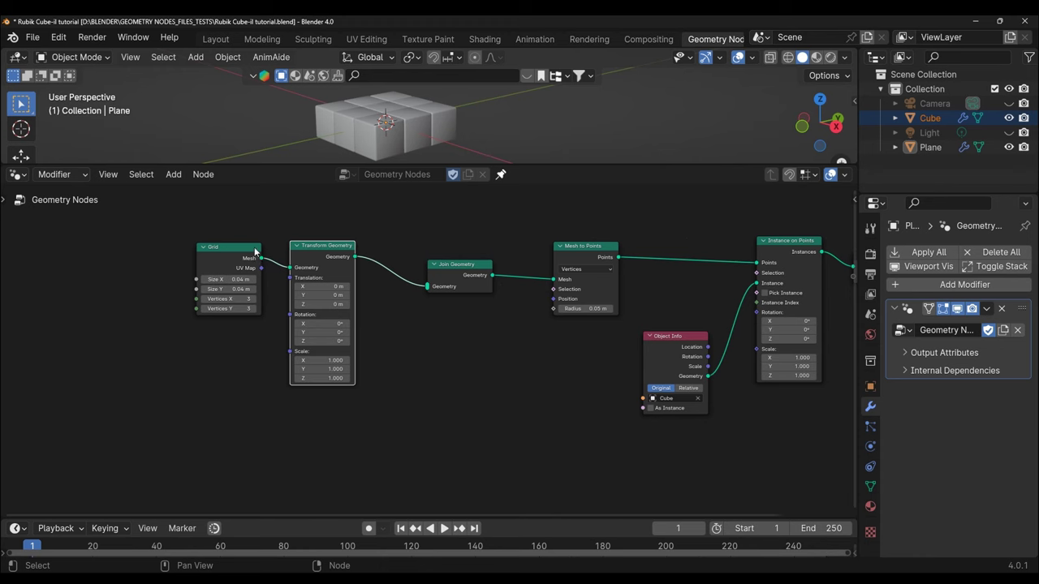
Duplicate the Grid and Transform Geometry pair below and wire the copy's Geometry into Join Geometry
left_click(249, 254)
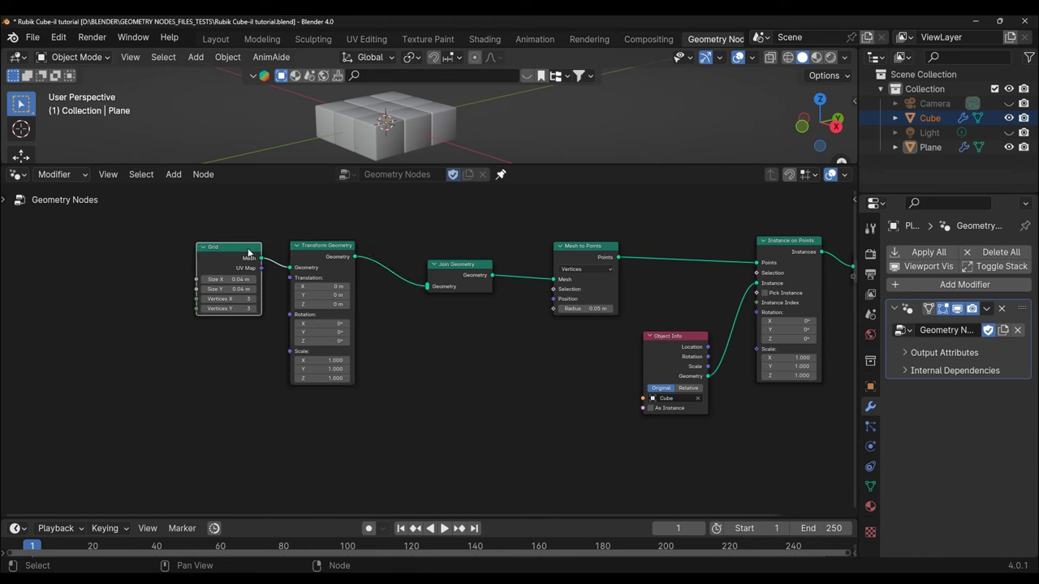
left_click(315, 253, "shift")
key("shift+d")
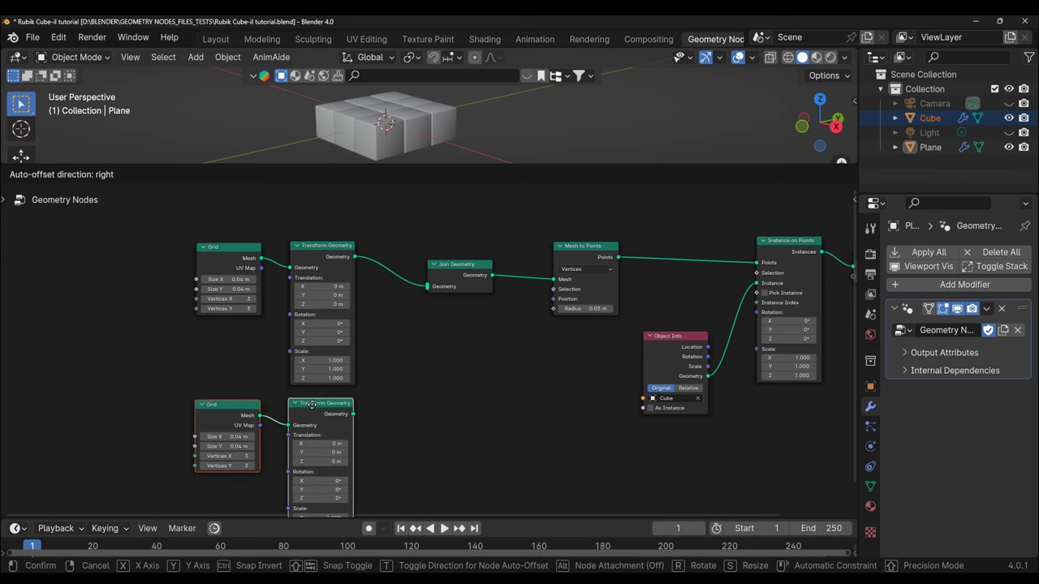
left_click(312, 402)
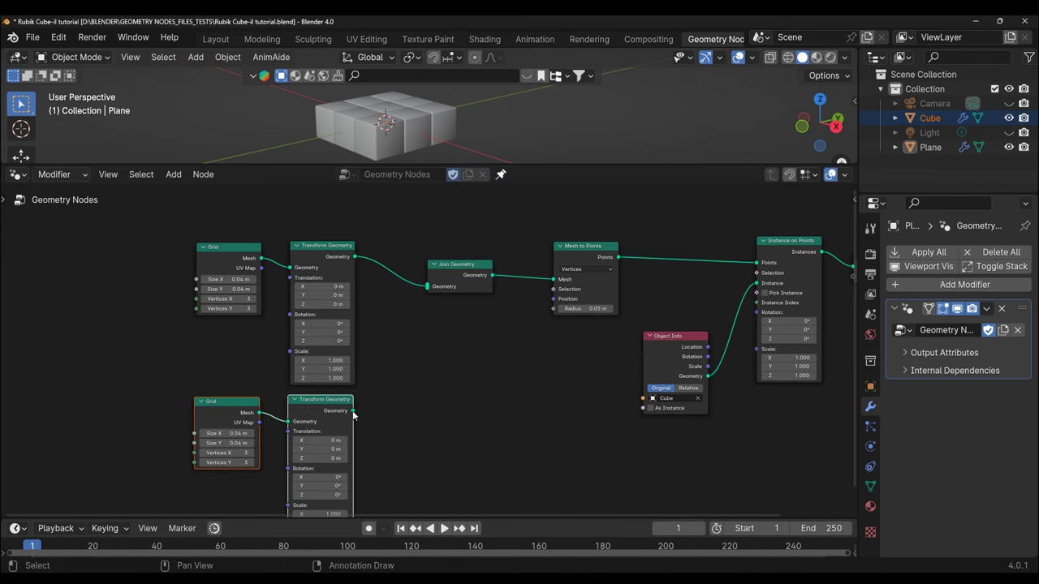
left_click_drag(353, 410, 382, 402)
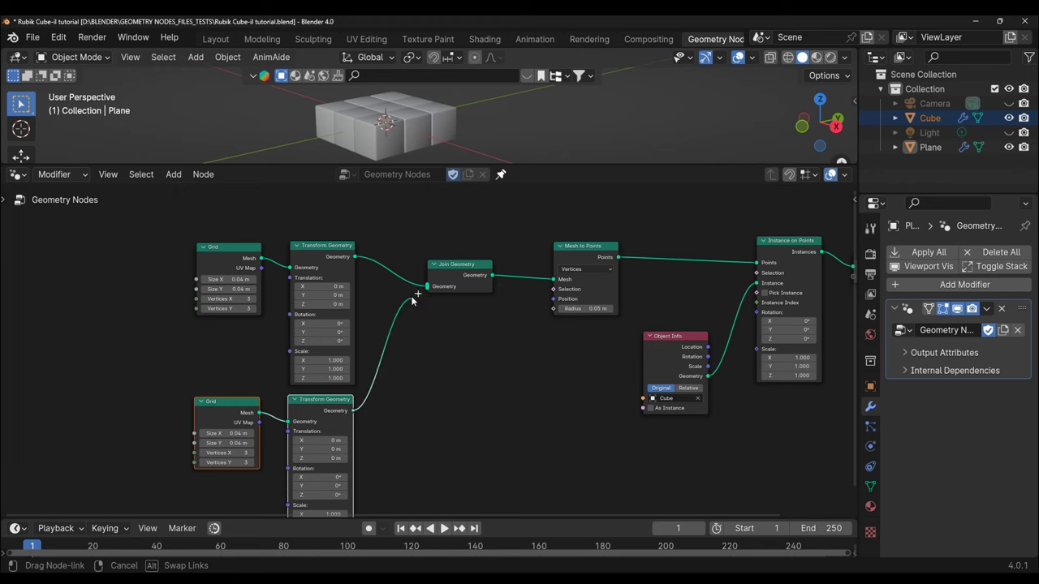
left_click_drag(382, 402, 426, 289)
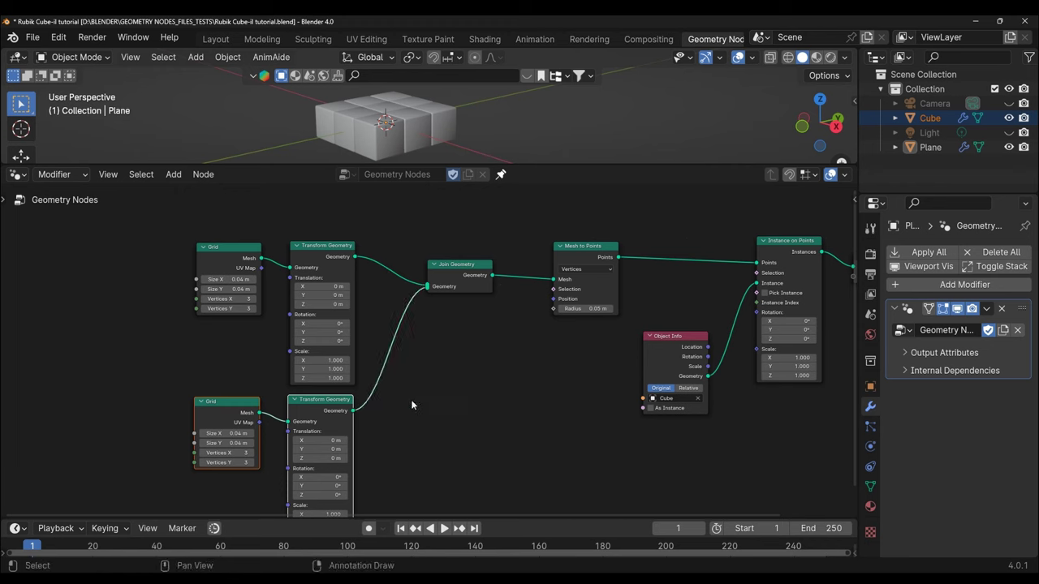
left_click(315, 222)
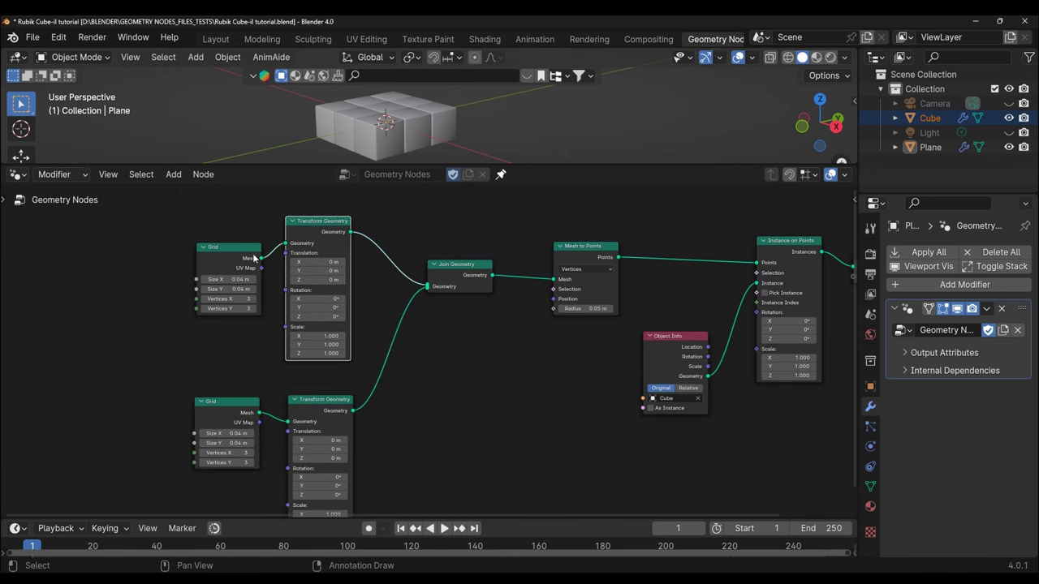
left_click_drag(243, 259, 244, 239)
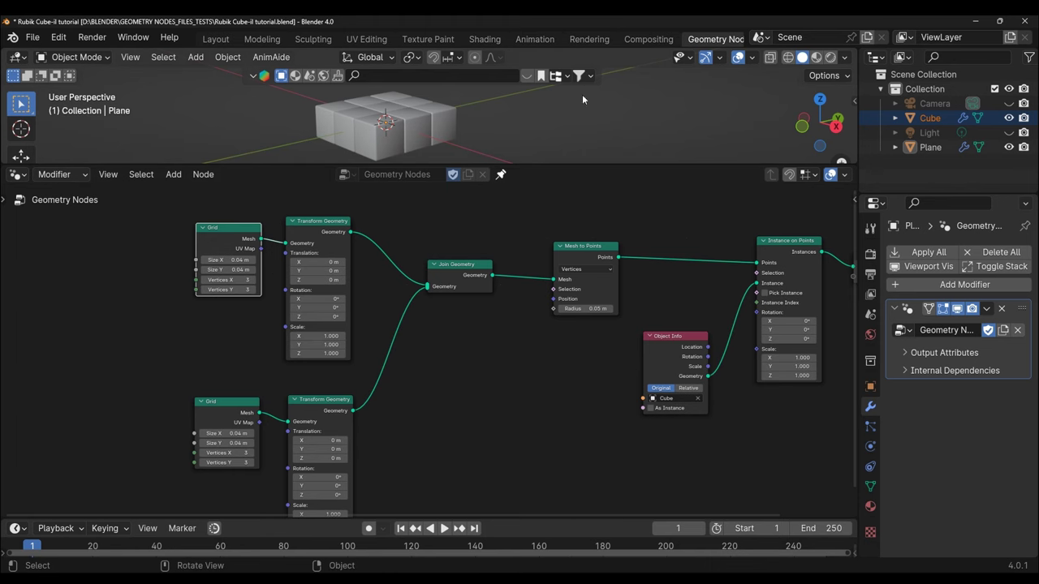
middle_click_drag(631, 486, 598, 392)
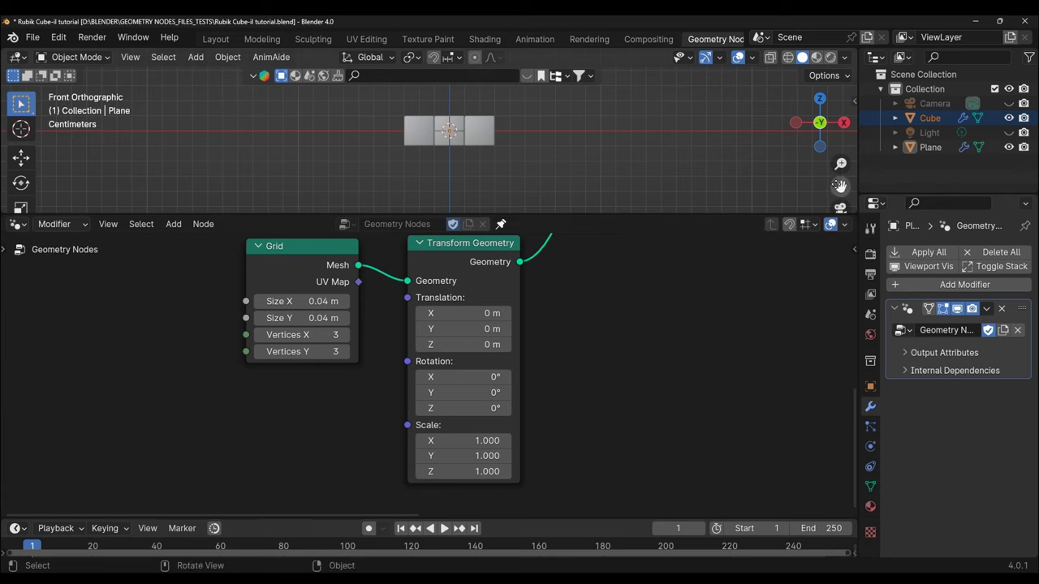
Frame the cubes and give the second Transform Geometry a Translation Z of 0.1 m
left_click_drag(841, 186, 836, 201)
scroll(608, 173, "up", 4)
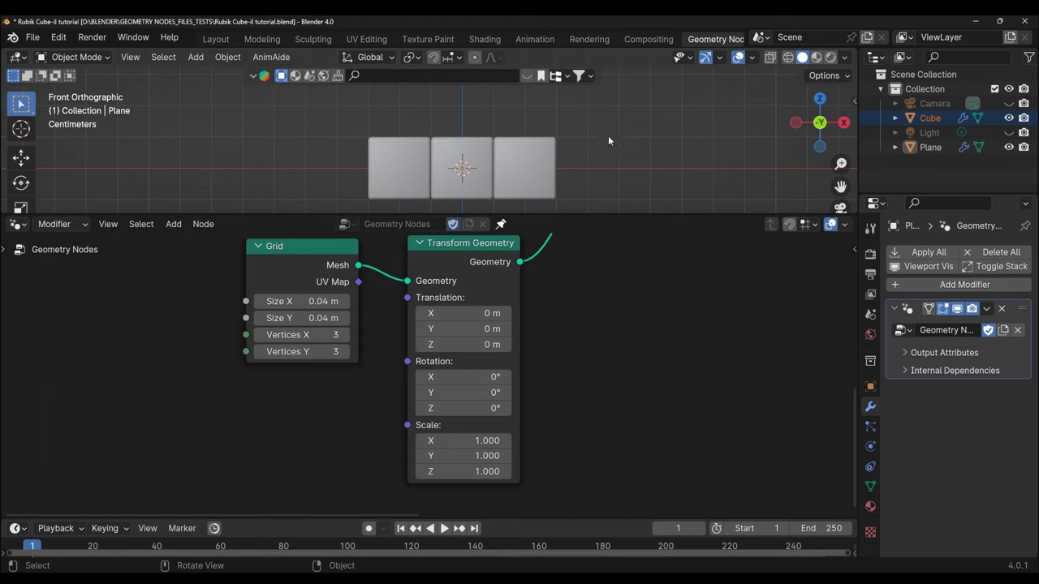
scroll(610, 138, "up", 1)
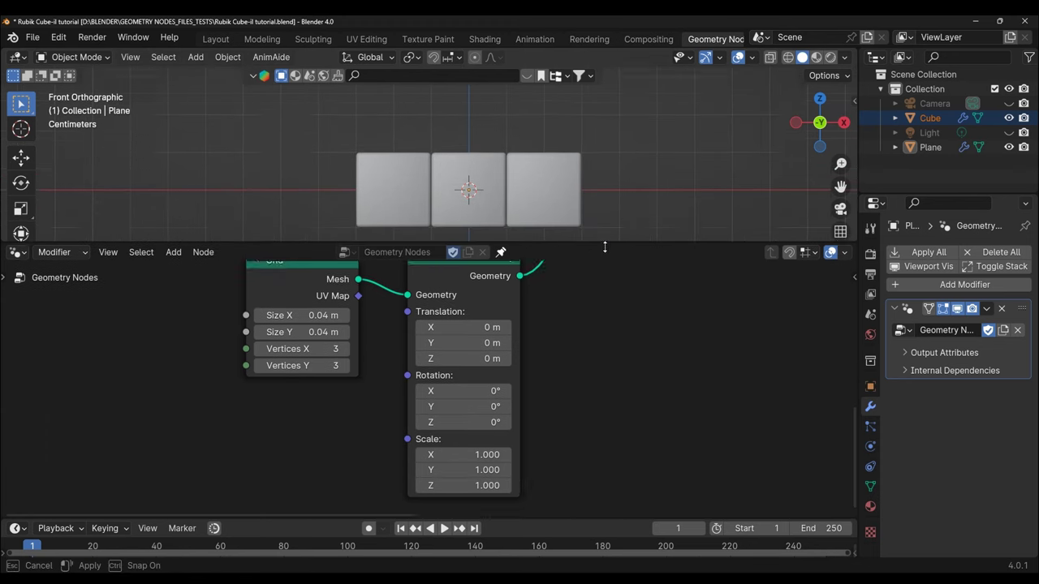
left_click_drag(602, 215, 603, 290)
scroll(628, 207, "up", 1)
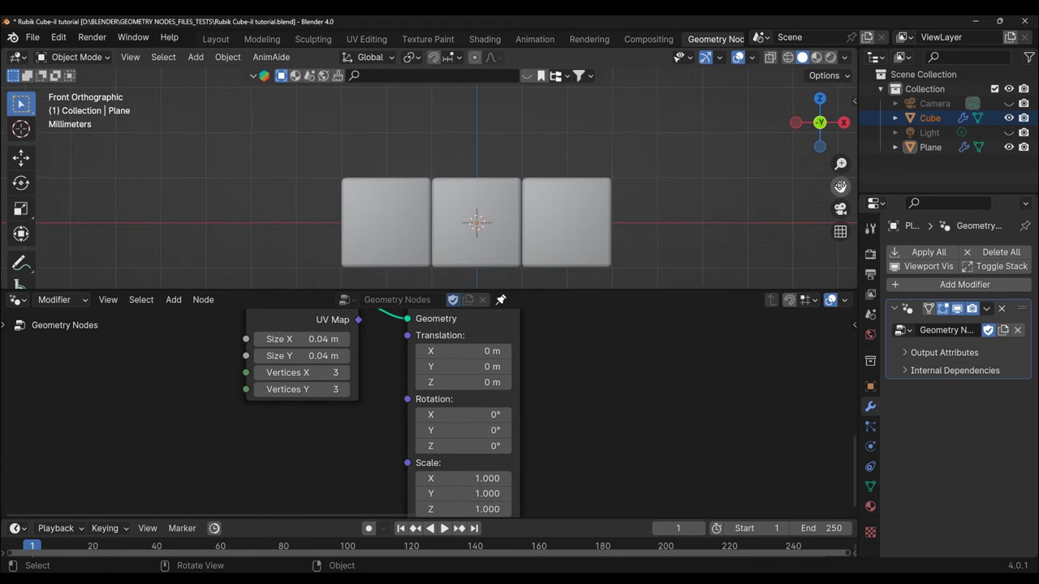
left_click_drag(840, 186, 805, 134)
middle_click_drag(606, 159, 504, 406)
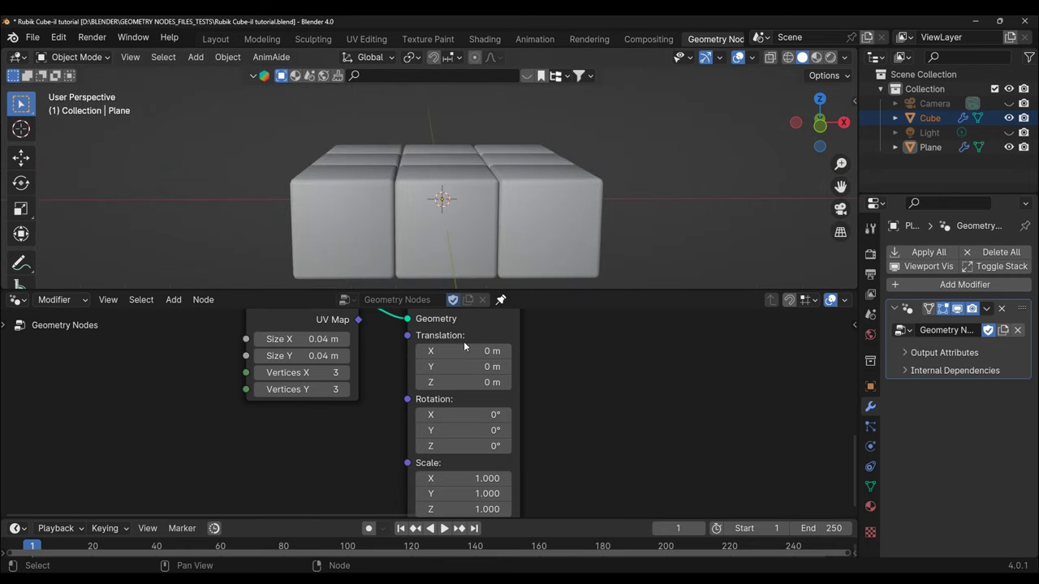
mouse_move(441, 336)
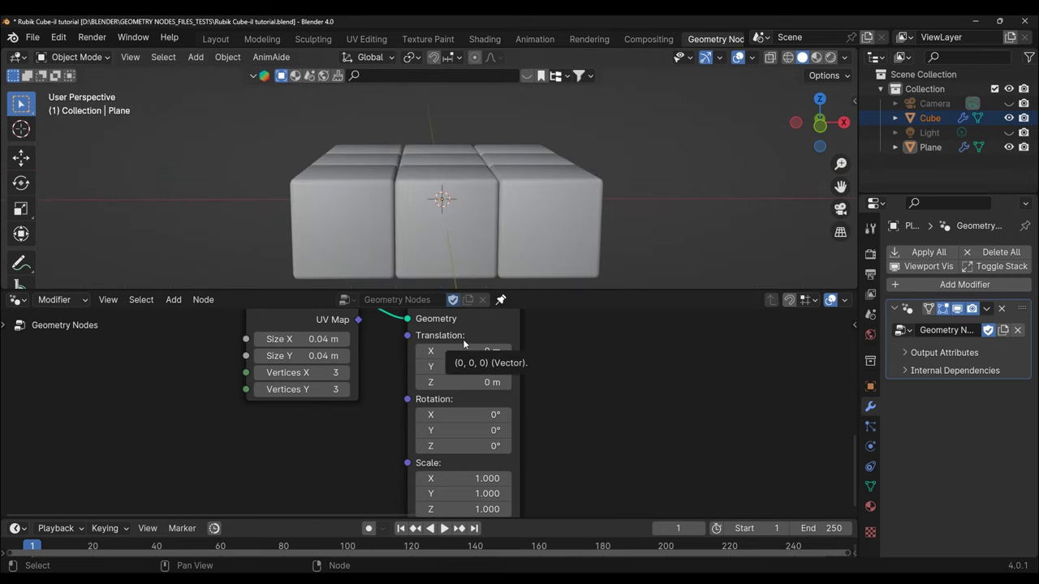
left_click(494, 383)
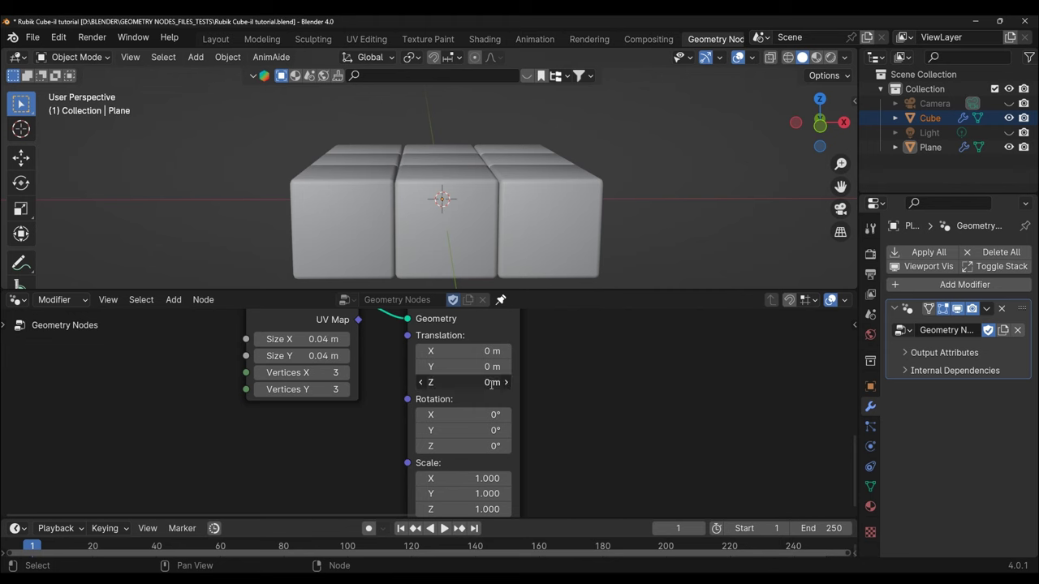
type("0.1")
key("Return")
Correct the Translation Z to 0.02 m and inspect the two stacked layers from the front and an angle
scroll(571, 208, "down", 3)
scroll(568, 214, "down", 4)
scroll(568, 214, "down", 2)
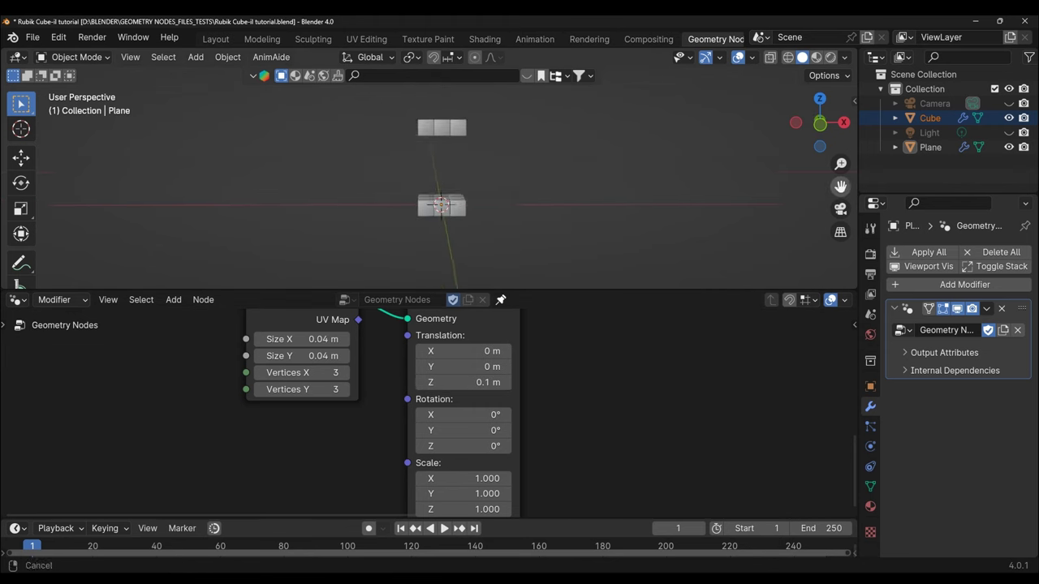
scroll(511, 252, "up", 1)
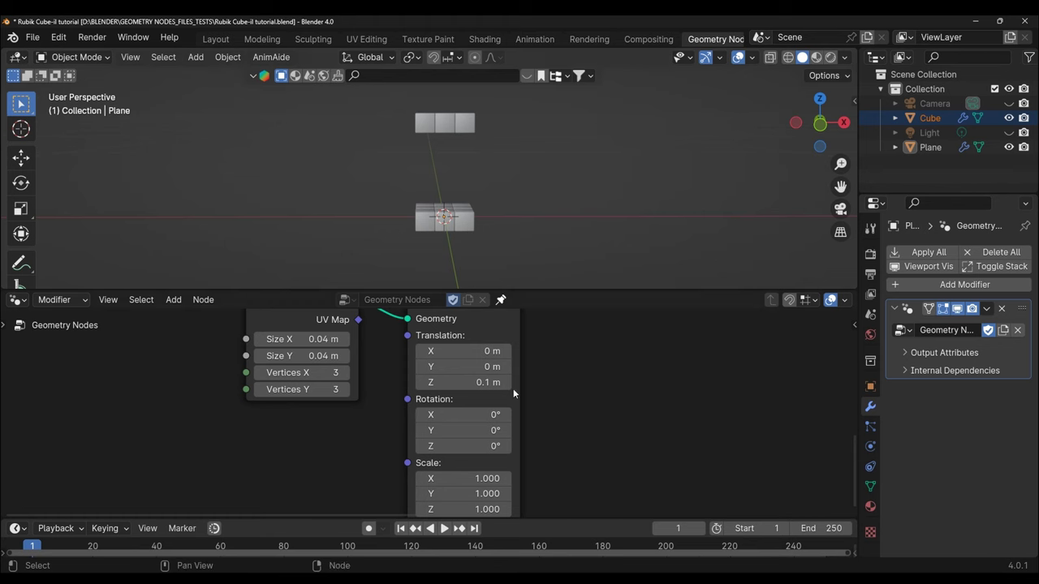
scroll(516, 249, "up", 1)
key("KP_1")
left_click(492, 382)
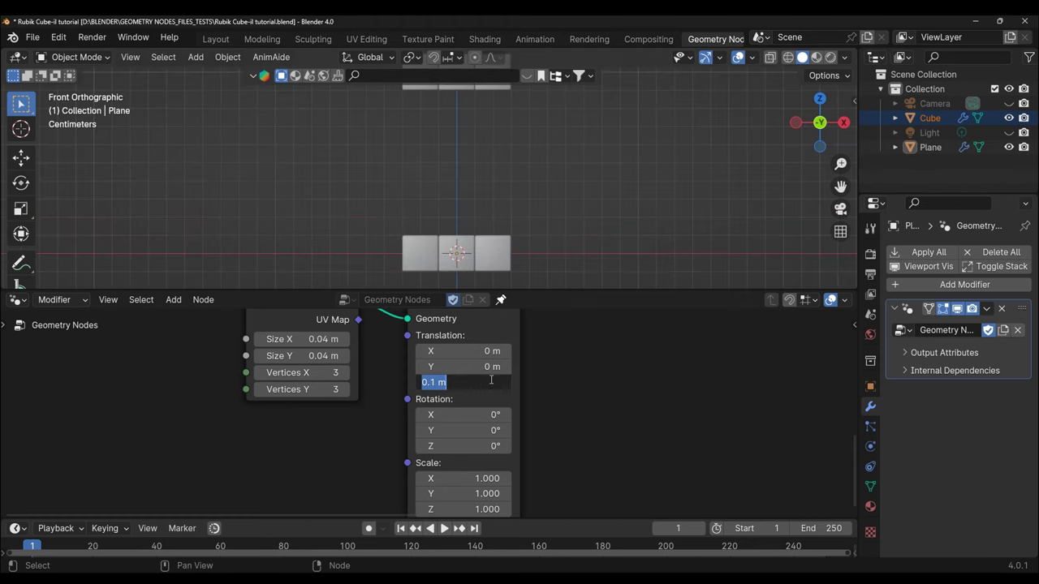
type("0.02")
key("Return")
scroll(553, 227, "up", 3)
scroll(553, 220, "up", 2)
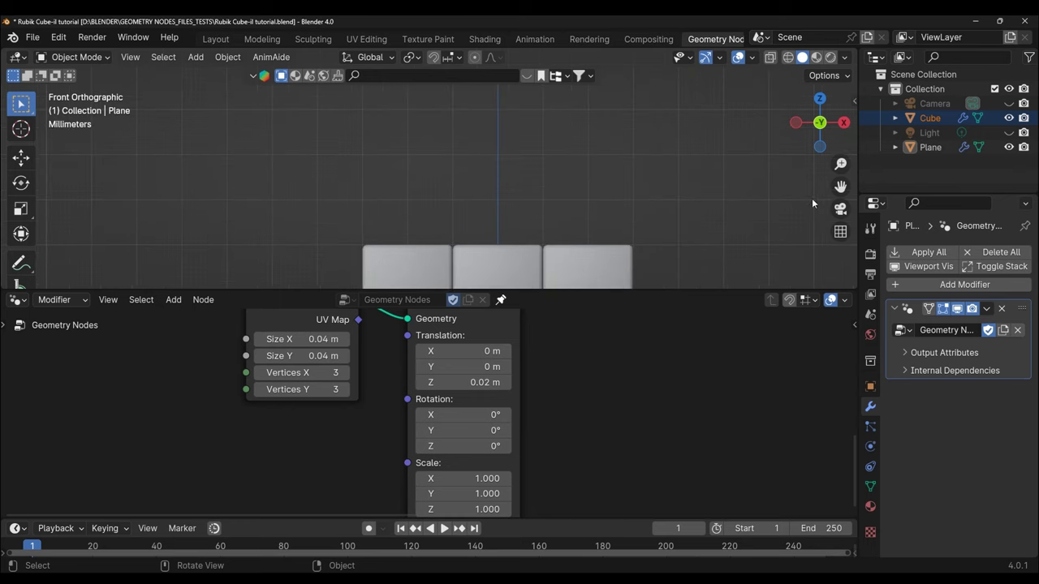
left_click_drag(840, 186, 800, 80)
scroll(654, 217, "up", 2)
scroll(655, 217, "up", 1)
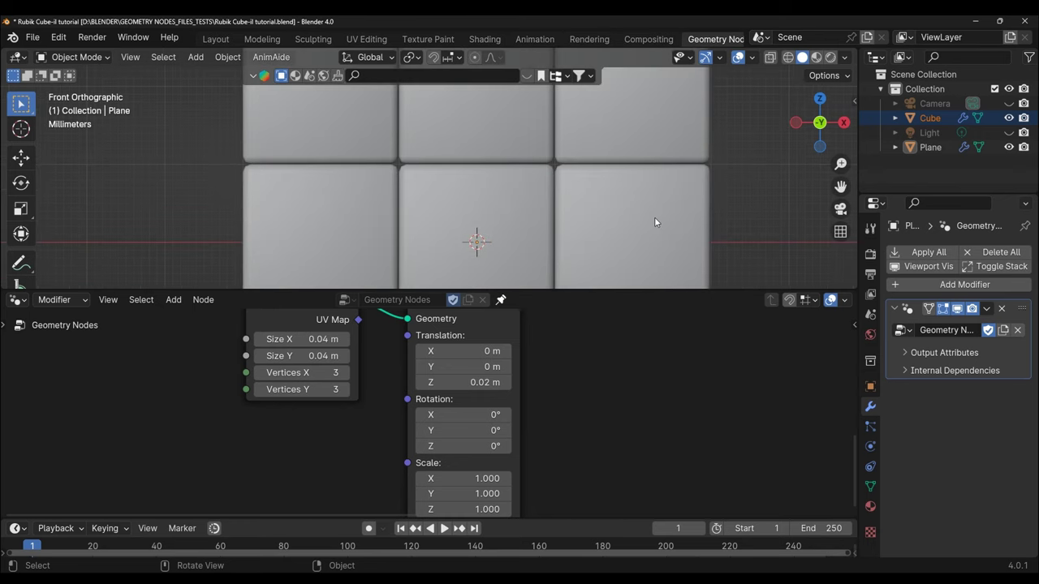
scroll(654, 217, "up", 1)
mouse_move(654, 217)
middle_mouse_down()
mouse_move(659, 227)
mouse_move(591, 254)
mouse_move(520, 225)
mouse_move(419, 256)
mouse_move(654, 220)
middle_mouse_up()
scroll(592, 259, "down", 4)
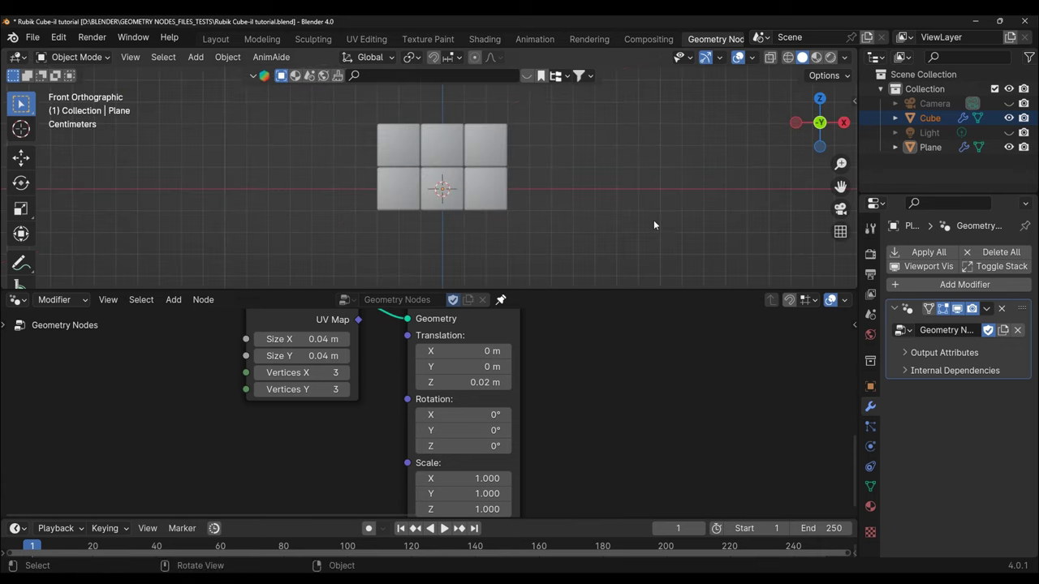
scroll(663, 438, "down", 2)
Duplicate the second Grid and Transform Geometry pair to make a third copy
scroll(659, 444, "down", 2)
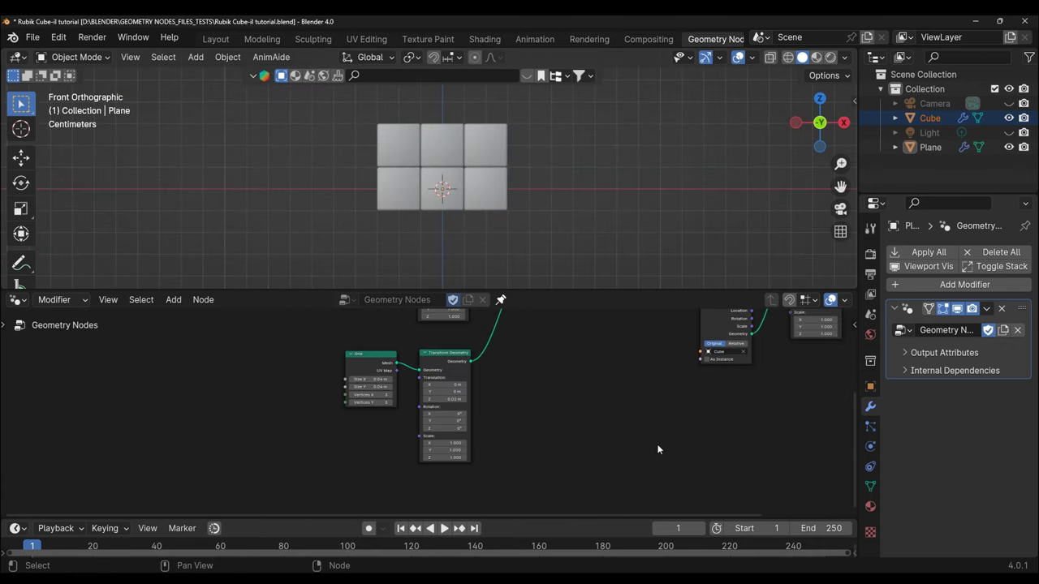
scroll(654, 446, "down", 2)
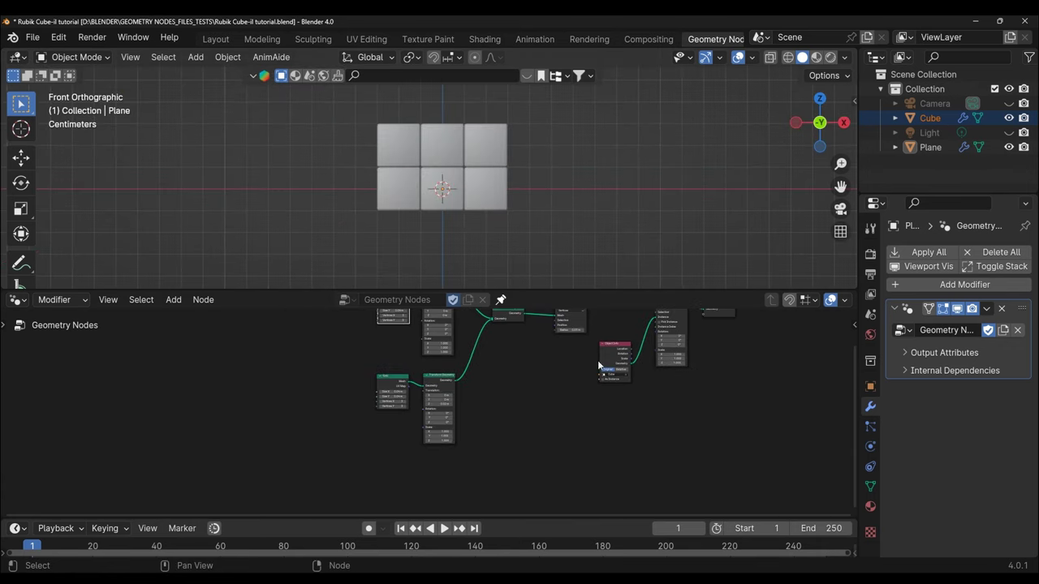
left_click_drag(590, 289, 589, 195)
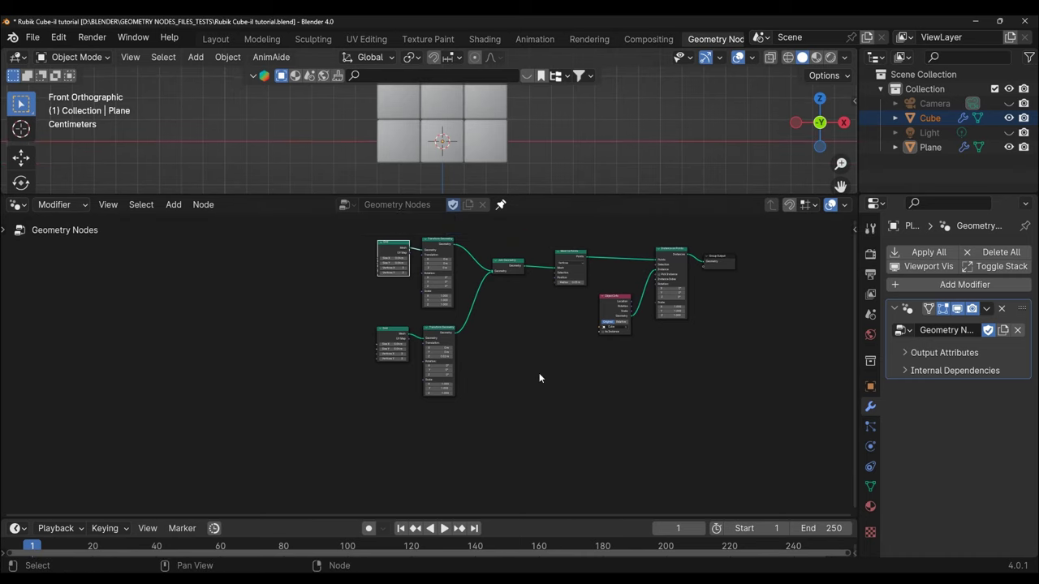
scroll(538, 378, "up", 2)
scroll(538, 386, "up", 2)
left_click(347, 285)
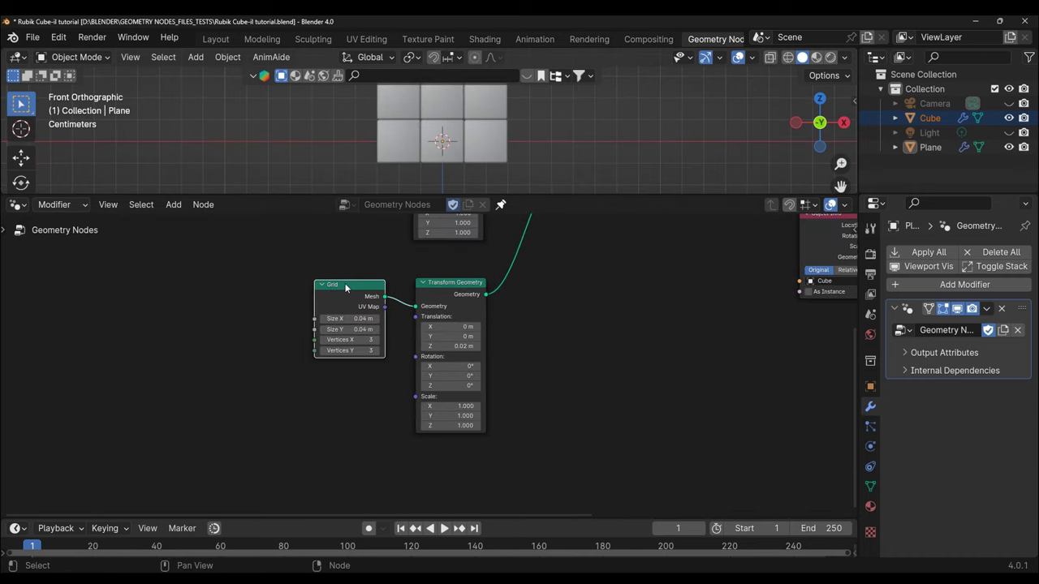
left_click(479, 282, "shift")
scroll(555, 390, "down", 2)
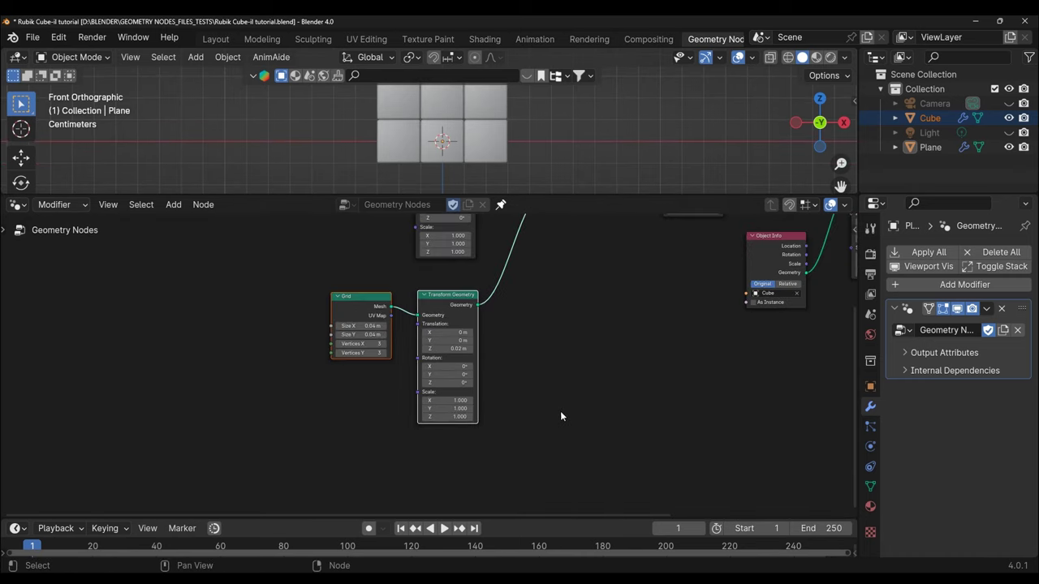
middle_click_drag(560, 411, 515, 397)
key("shift+d")
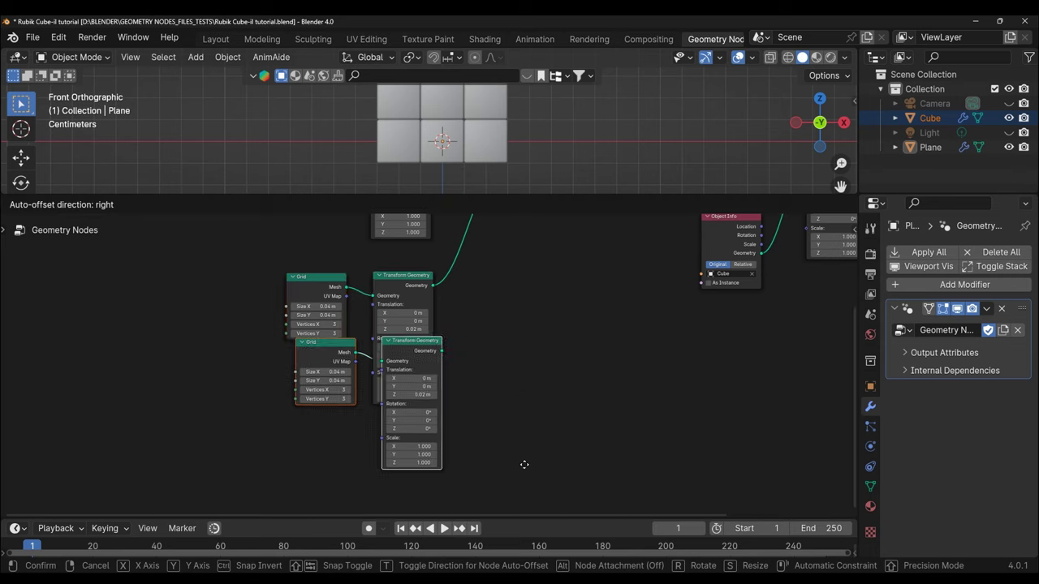
left_click(524, 418)
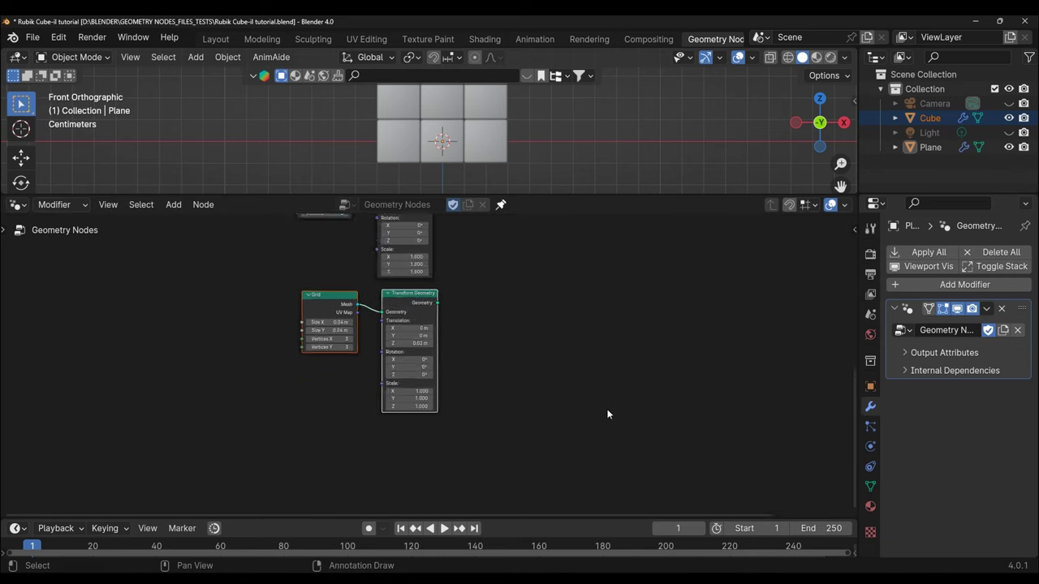
scroll(605, 416, "down", 4)
middle_click_drag(604, 500, 512, 454)
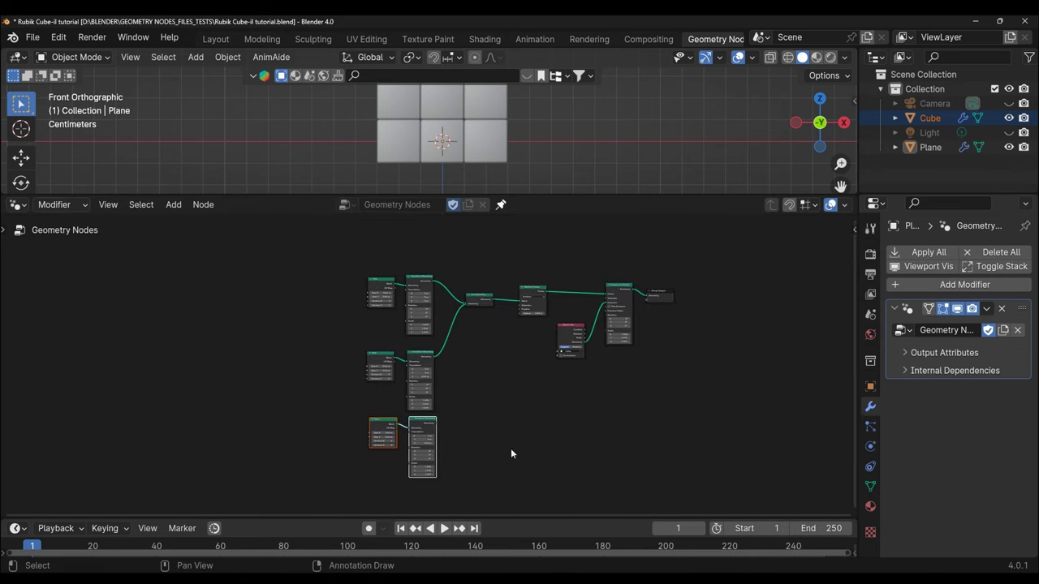
Reposition the top node pair and raise the middle pair up beneath it
left_click(372, 280)
left_click(415, 278, "shift")
key("g")
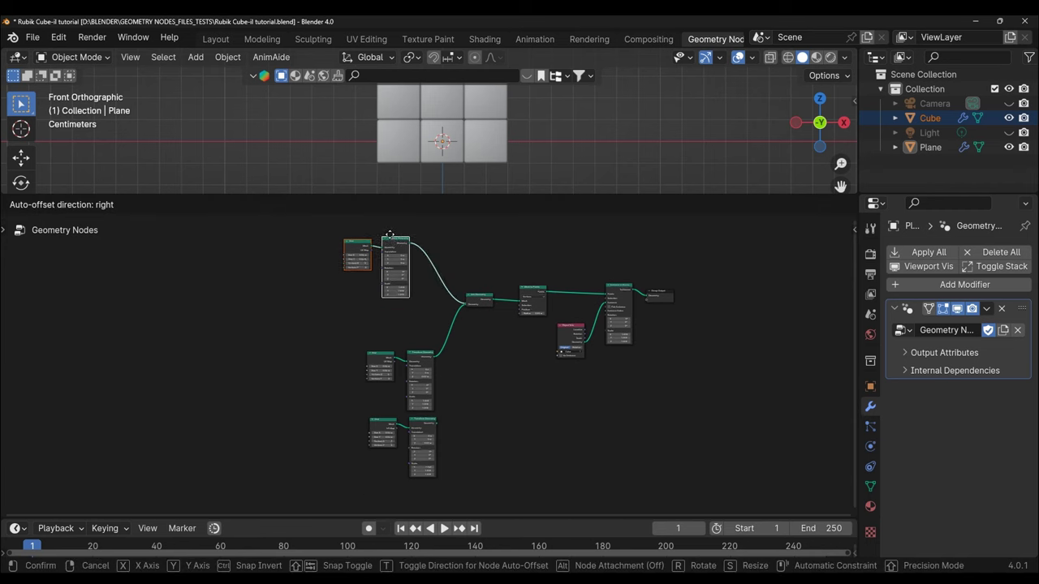
left_click(396, 281)
left_click(378, 433)
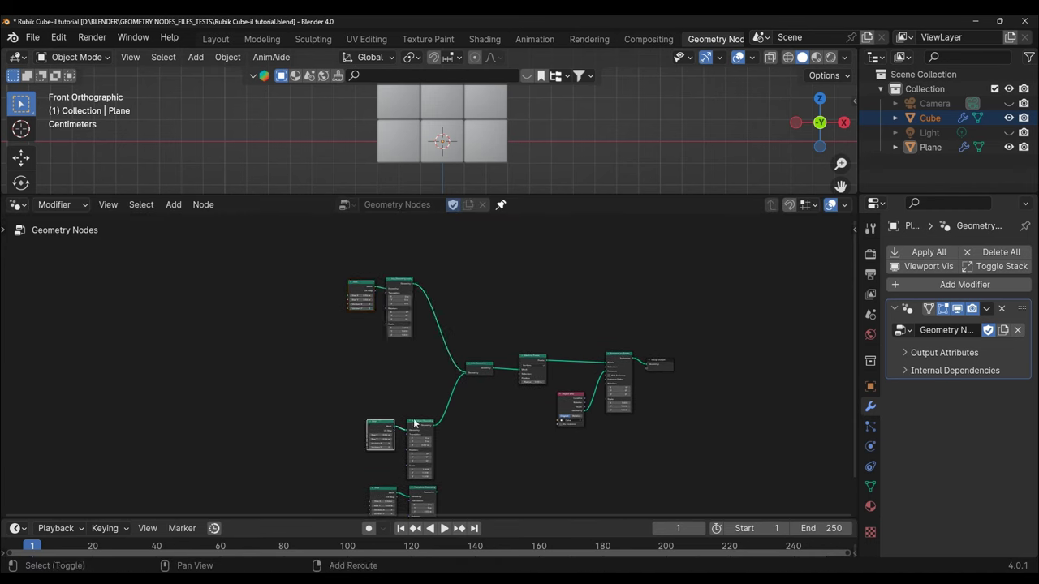
left_click(415, 423, "shift")
key("g")
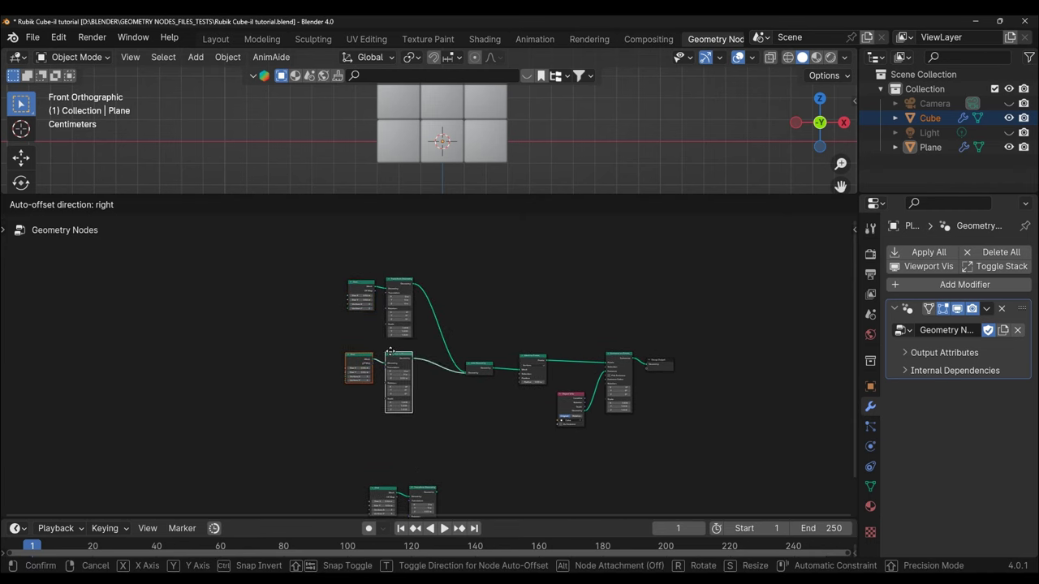
left_click(394, 356)
middle_click_drag(478, 441, 469, 399)
Move the bottom Grid and Transform Geometry pair up under the middle one, aligning all three in a column
left_click(375, 455, "shift")
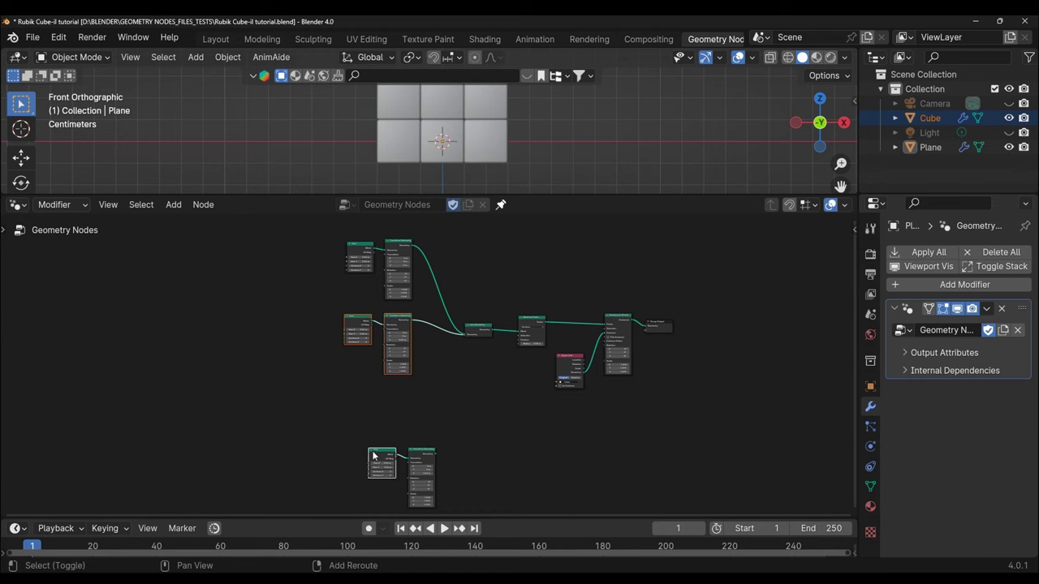
left_click(427, 452, "shift")
key("g")
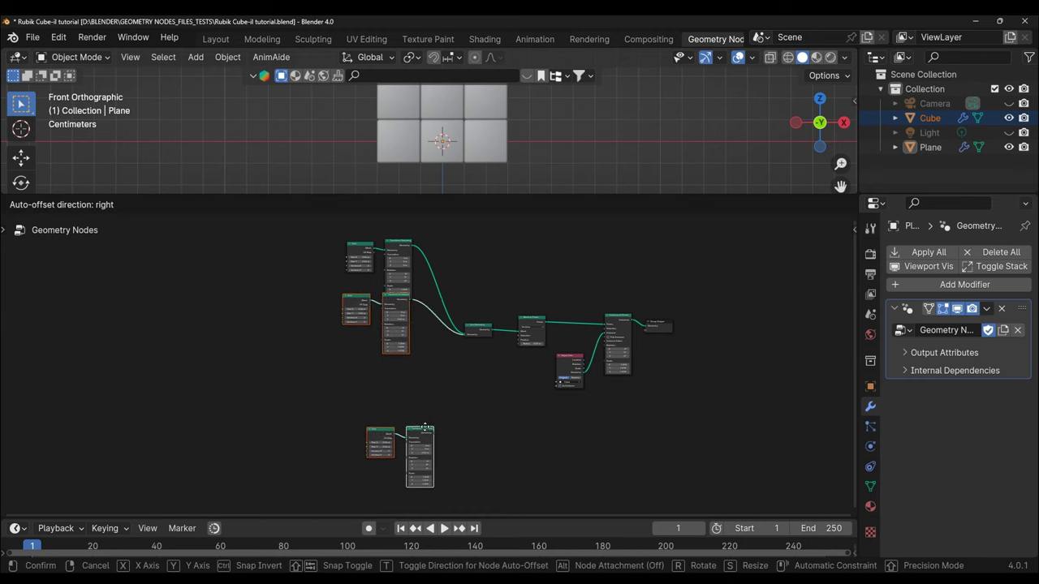
left_click(429, 447)
left_click(394, 462)
left_click(428, 449, "shift")
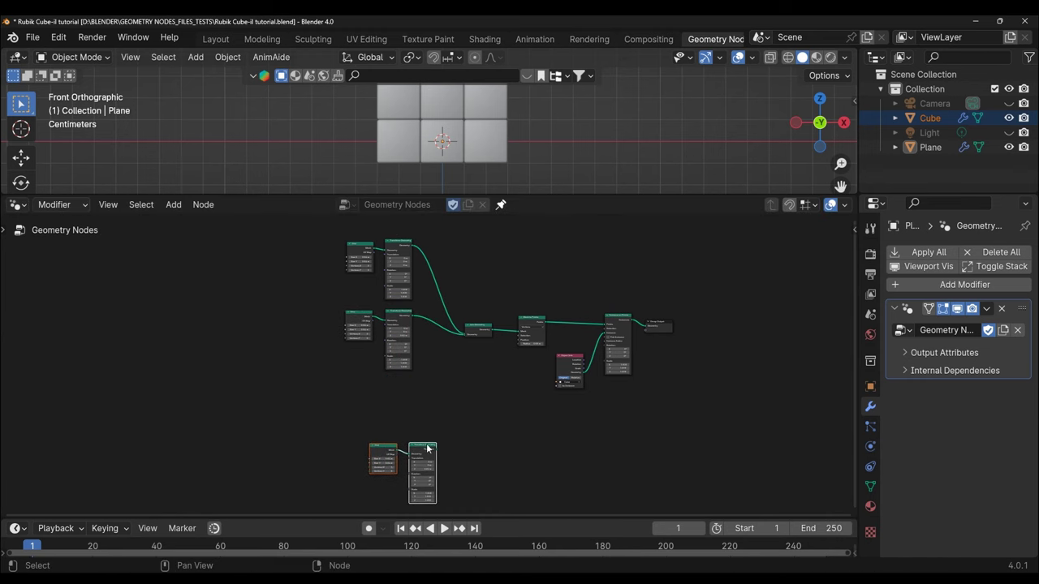
key("g")
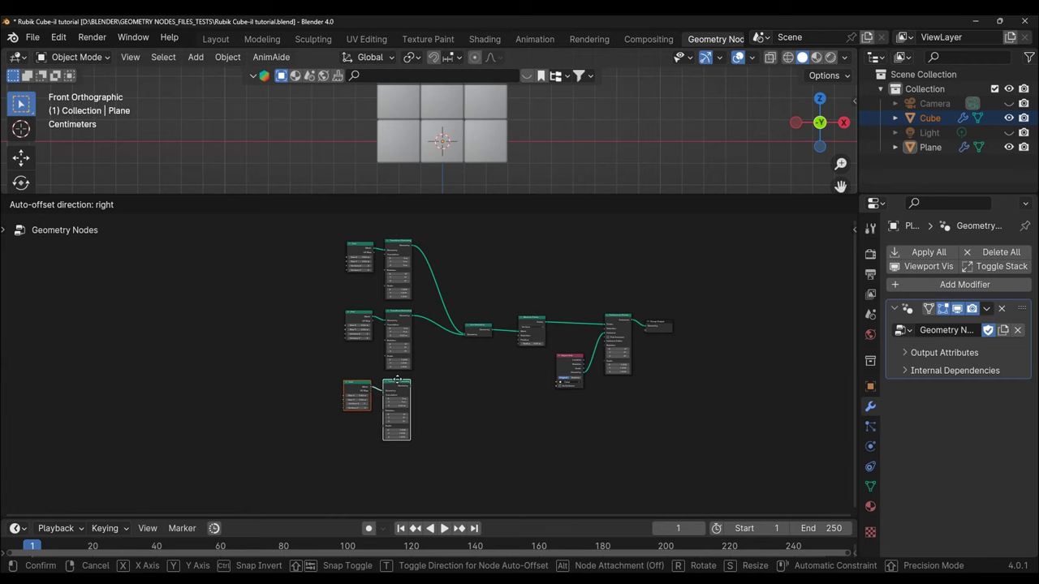
left_click(400, 384)
scroll(488, 377, "up", 1)
scroll(488, 377, "up", 2)
scroll(490, 378, "up", 1)
Connect the third cubelet layer into the Join Geometry node
scroll(490, 380, "up", 1)
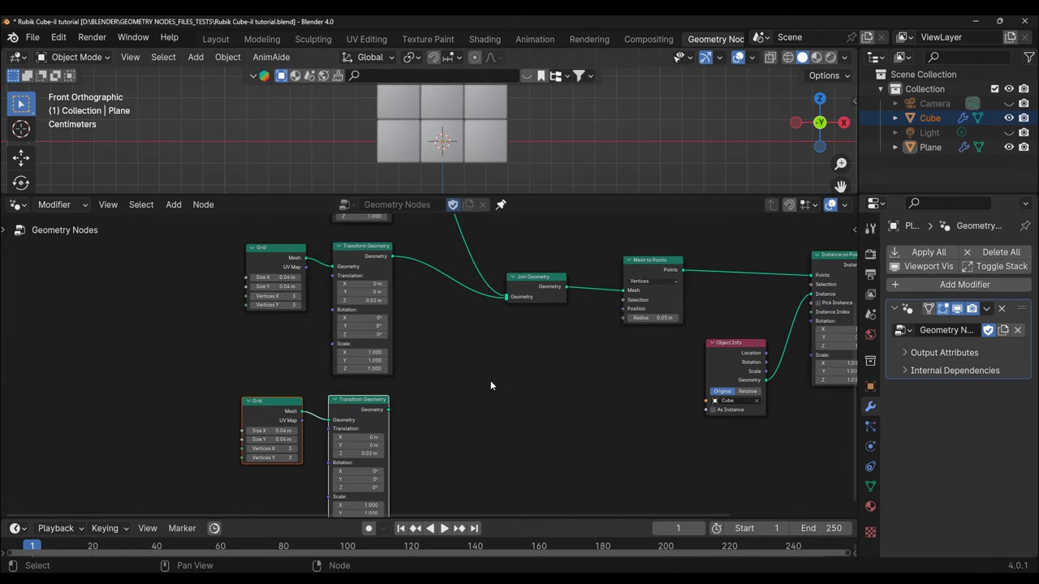
scroll(490, 384, "up", 1)
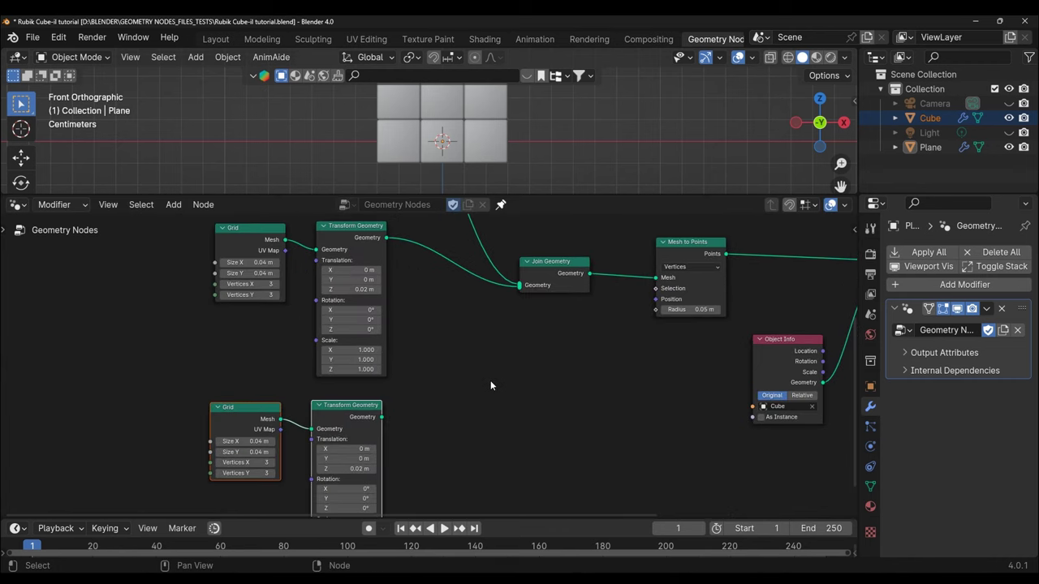
left_click(388, 420)
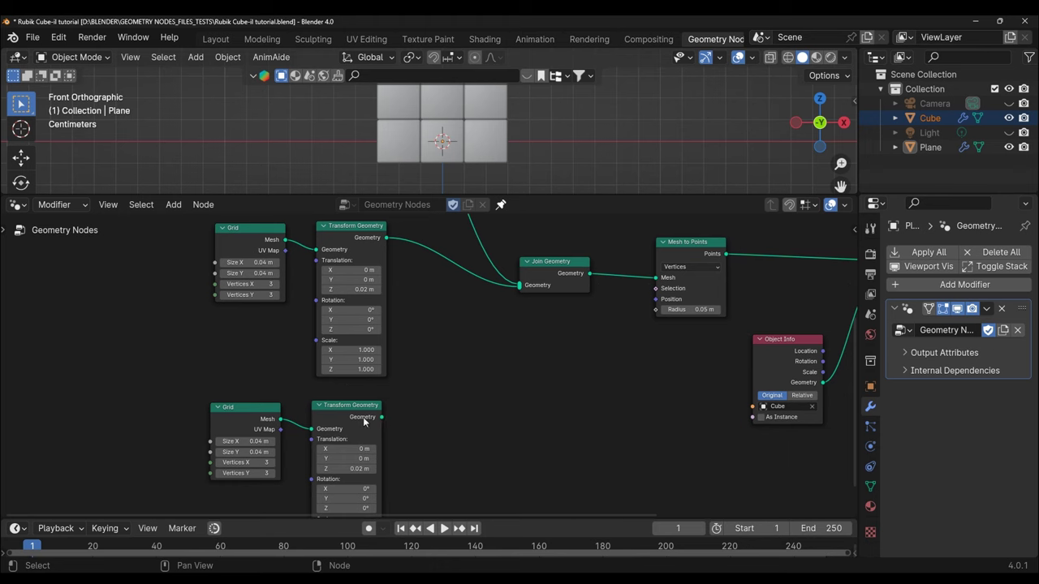
left_click_drag(383, 417, 520, 288)
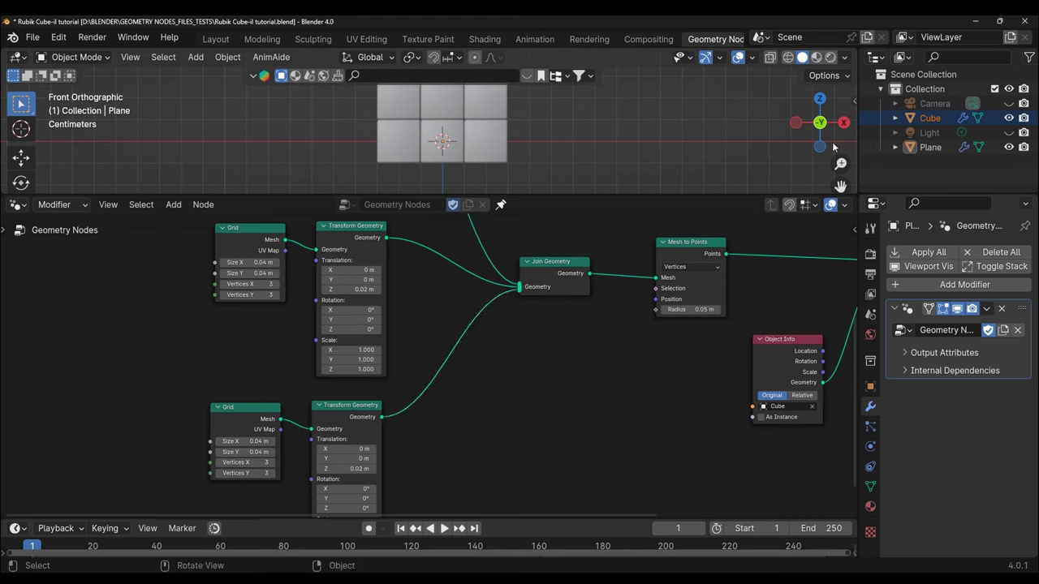
Set the third Transform Geometry node's Z translation to 0.04 m
middle_click_drag(626, 133, 601, 156)
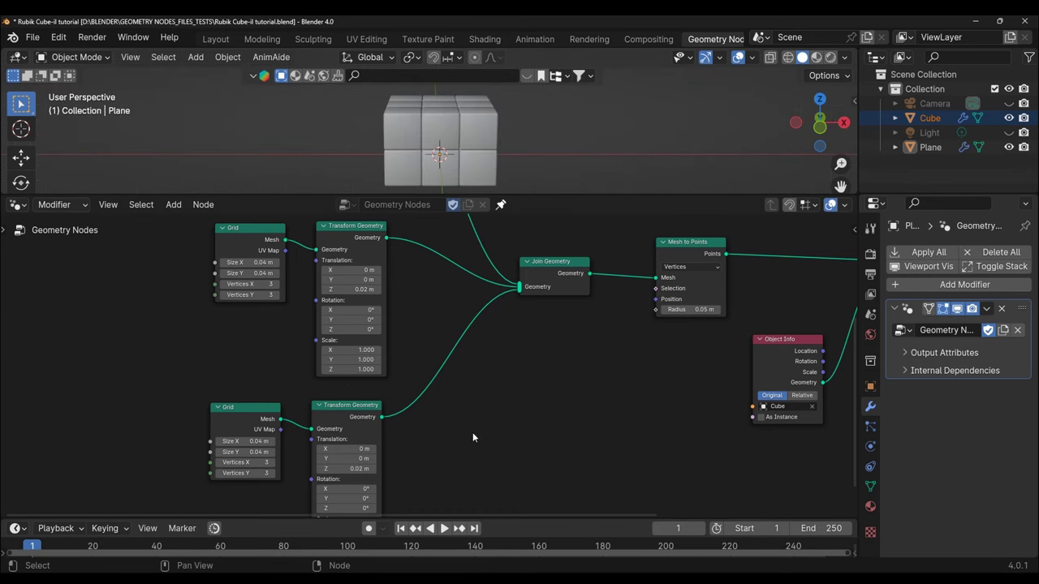
middle_click_drag(457, 463, 483, 384)
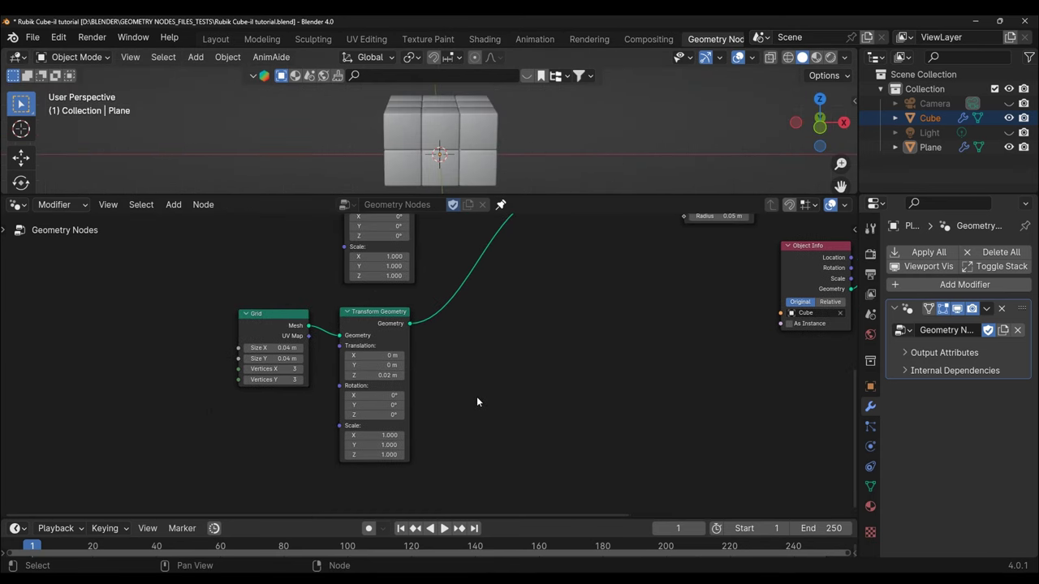
scroll(476, 396, "up", 1)
left_click(376, 380)
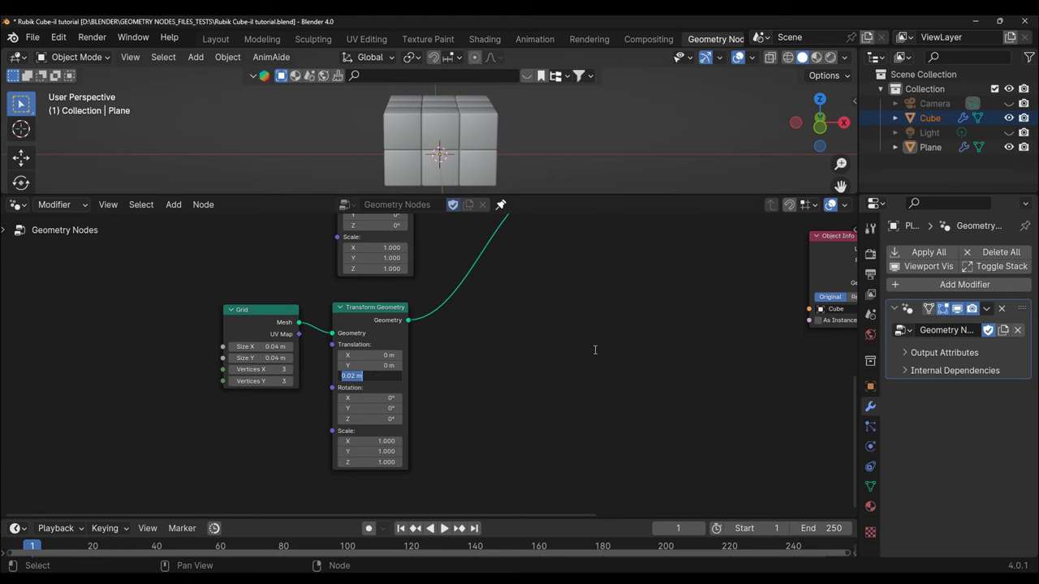
type("0.0")
type("4")
key("Return")
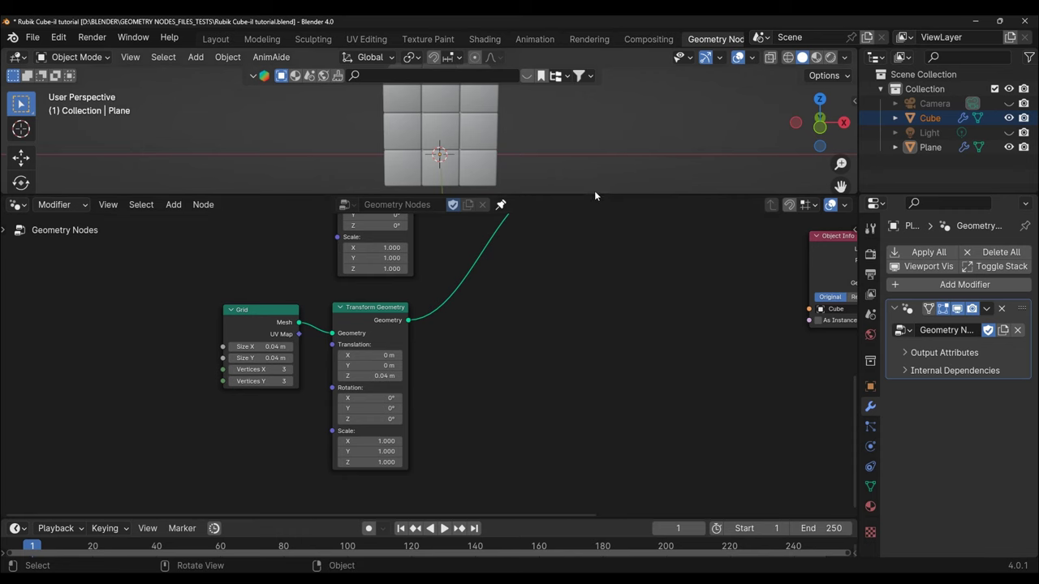
Resize the 3D view and node editor, inspect the stacked cubelets, and frame the node tree
left_click_drag(594, 195, 609, 359)
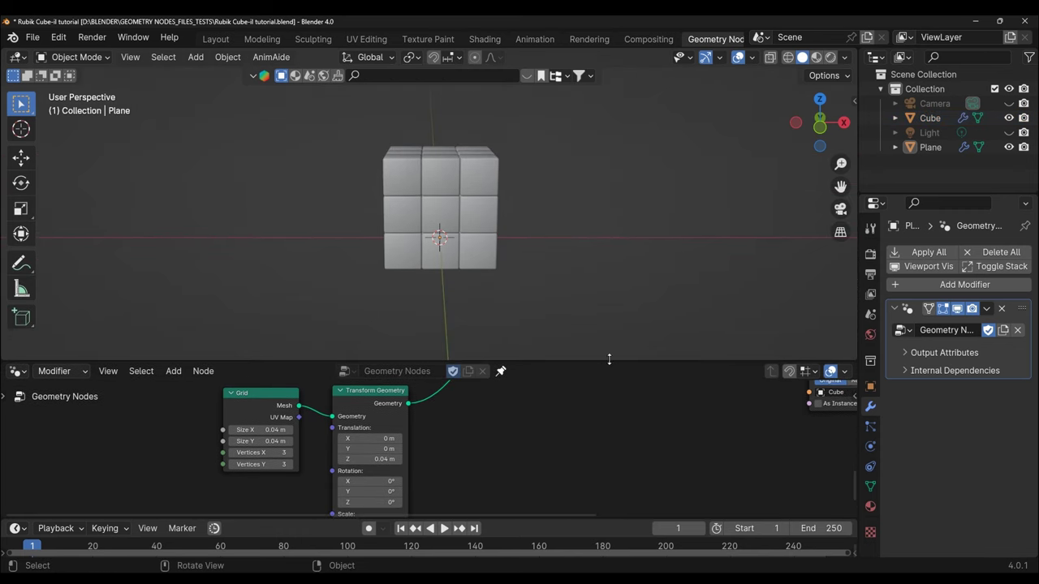
mouse_move(609, 357)
middle_mouse_down()
mouse_move(518, 239)
mouse_move(484, 263)
middle_mouse_up()
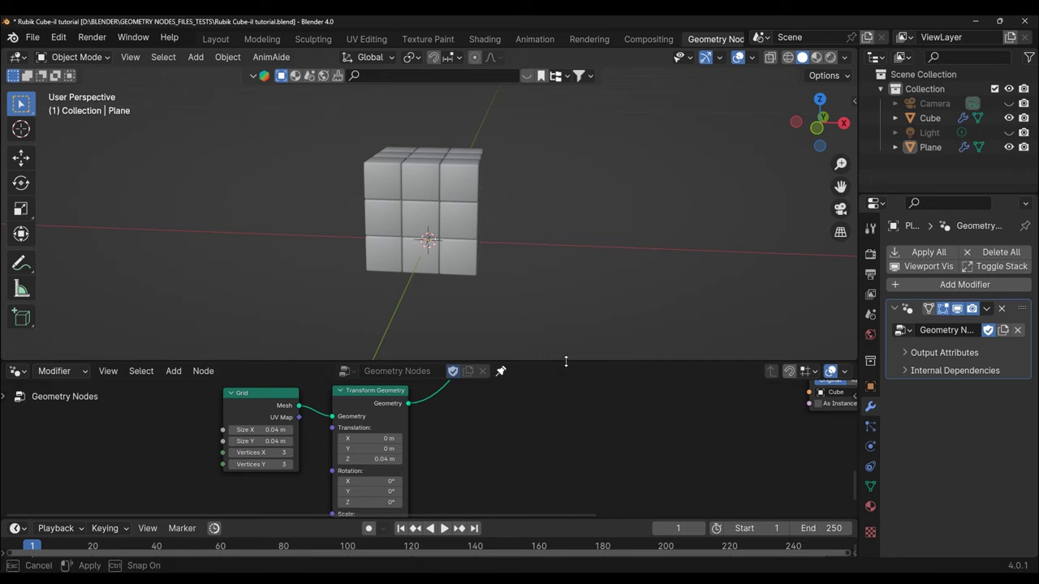
left_click_drag(568, 362, 562, 261)
scroll(562, 393, "down", 2)
scroll(558, 410, "down", 2)
mouse_move(556, 423)
middle_mouse_down()
mouse_move(457, 443)
mouse_move(435, 484)
middle_mouse_up()
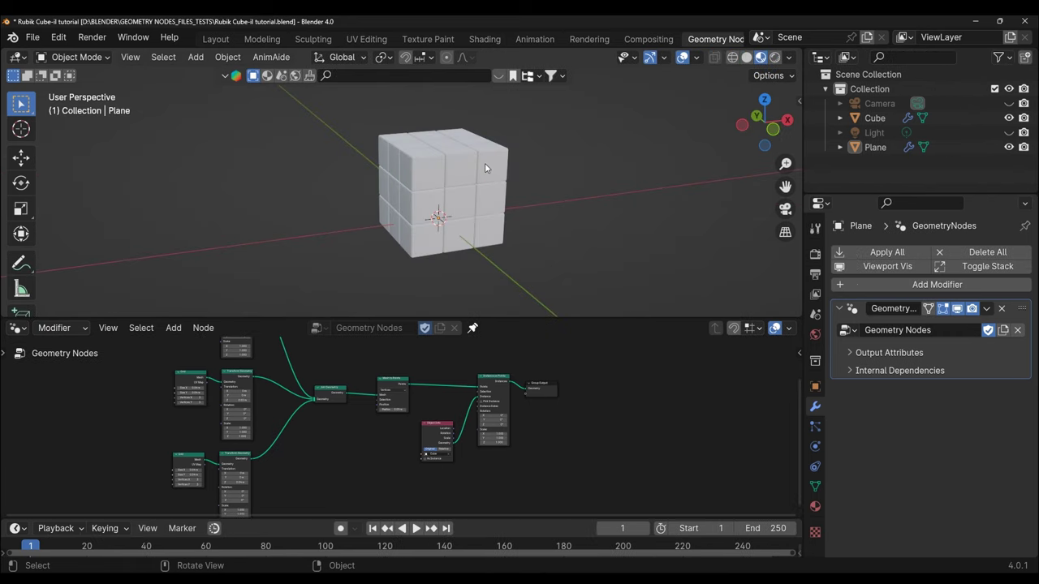
Rename the Plane object to 'Cubo di Rubik' and hide it from the viewport
left_click(485, 168)
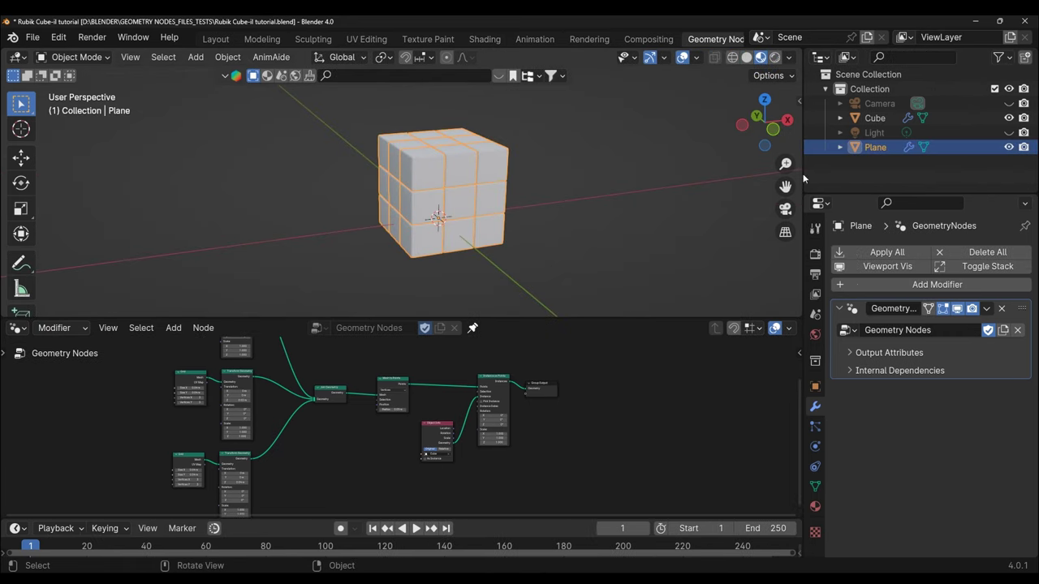
double_click(876, 147)
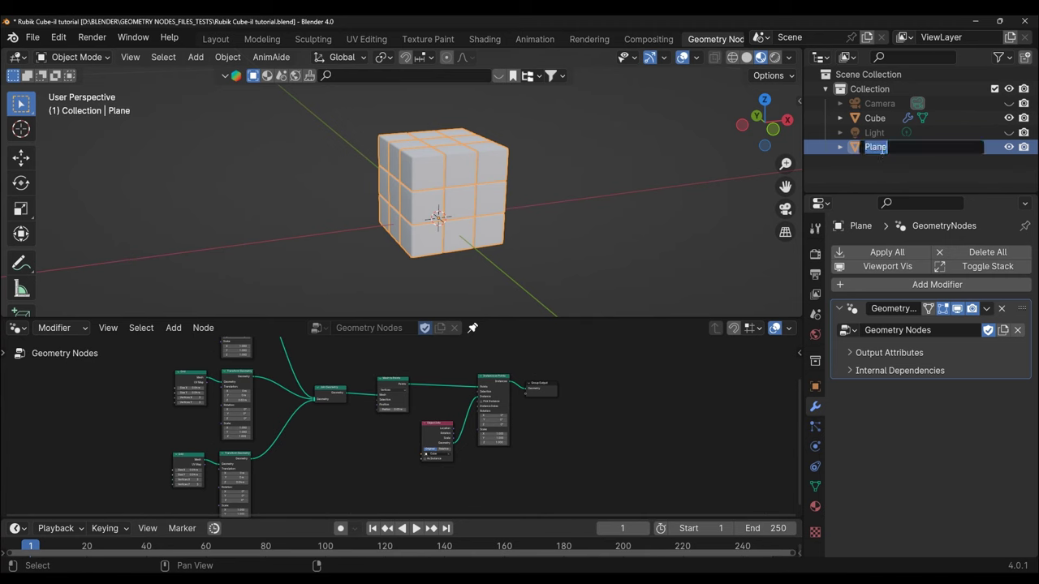
type("Cubo di ")
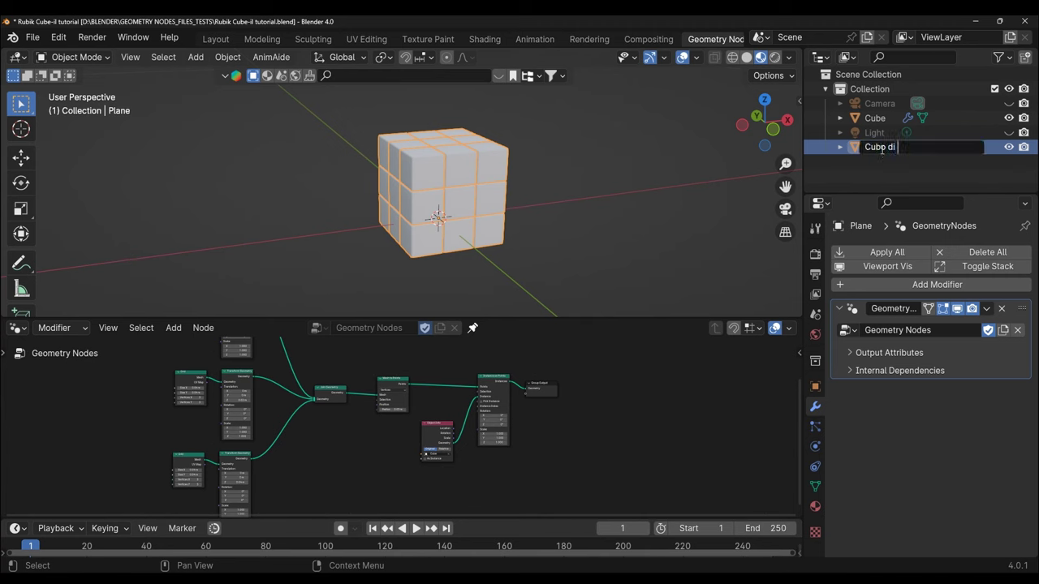
type("Rubik")
key("Return")
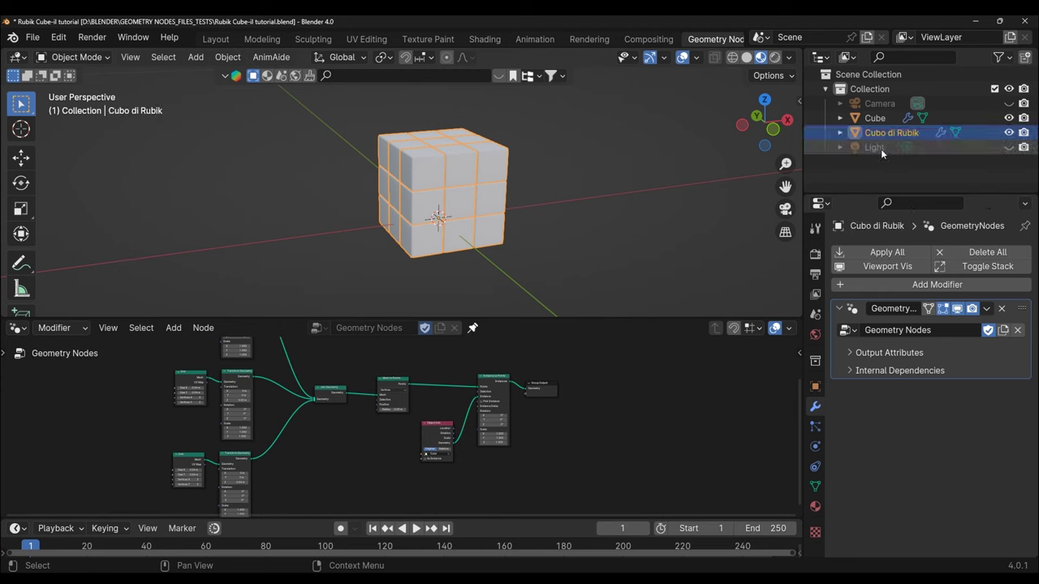
left_click(1009, 132)
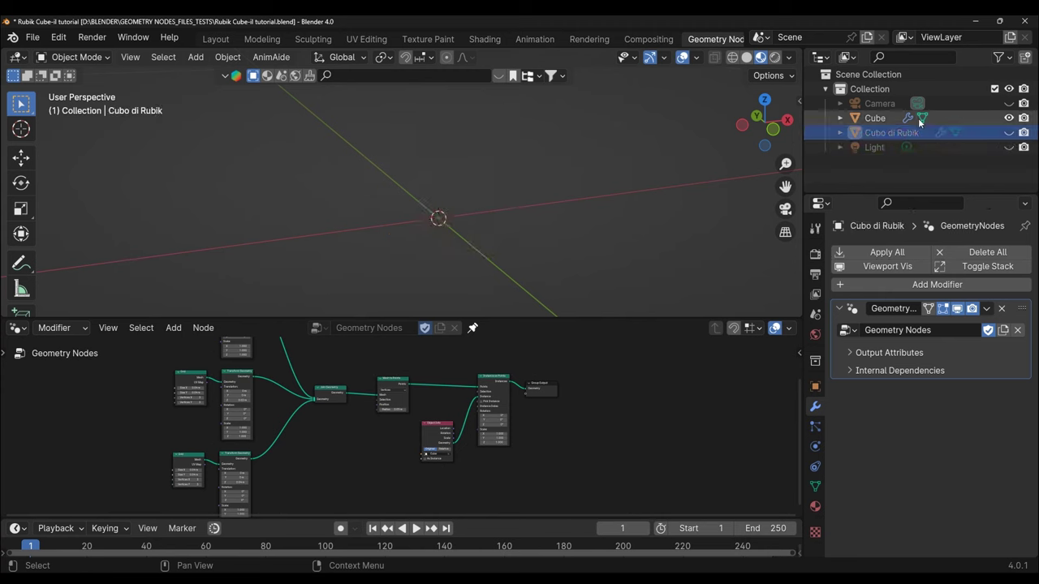
Snap the small Cube to the 3D cursor with Shift+S Selection to Cursor
left_click(877, 118)
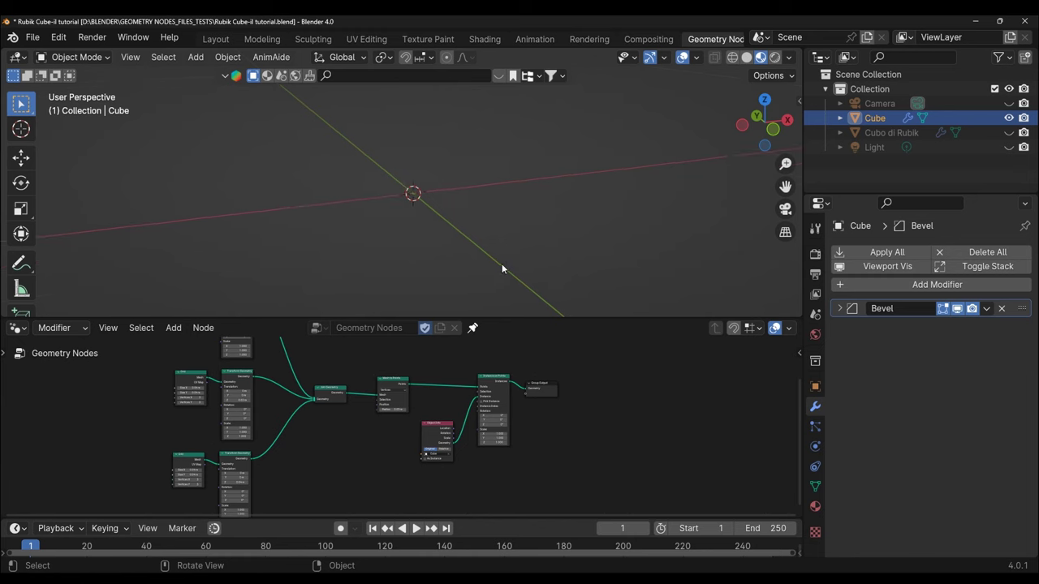
left_click_drag(785, 186, 513, 278)
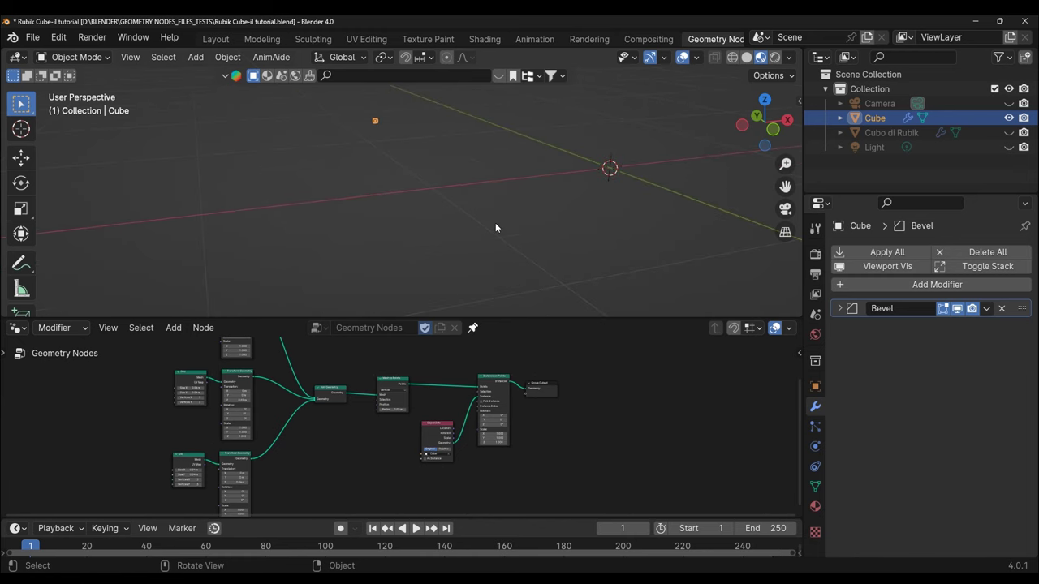
key("shift+s")
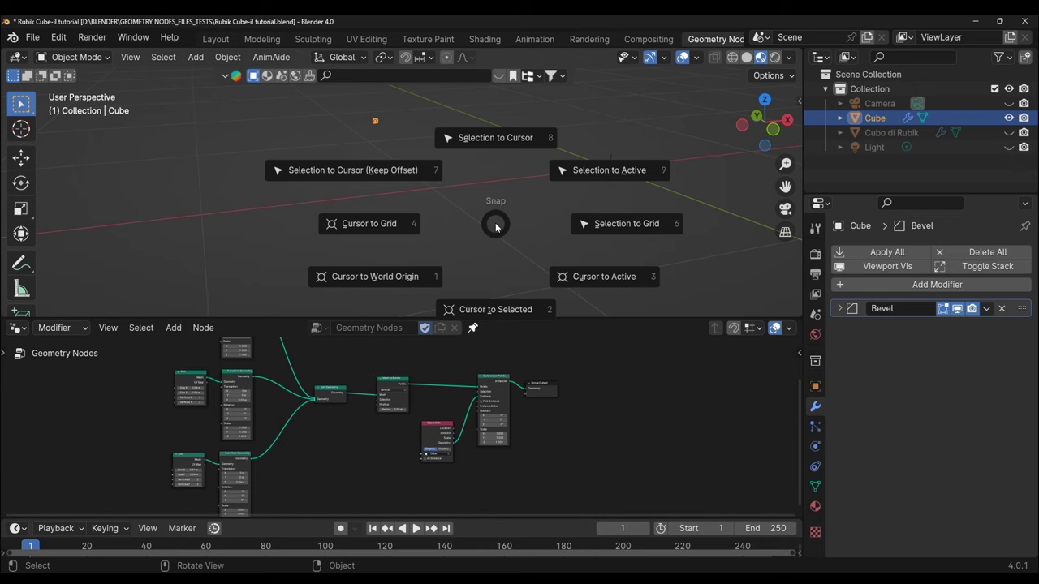
left_click(496, 138)
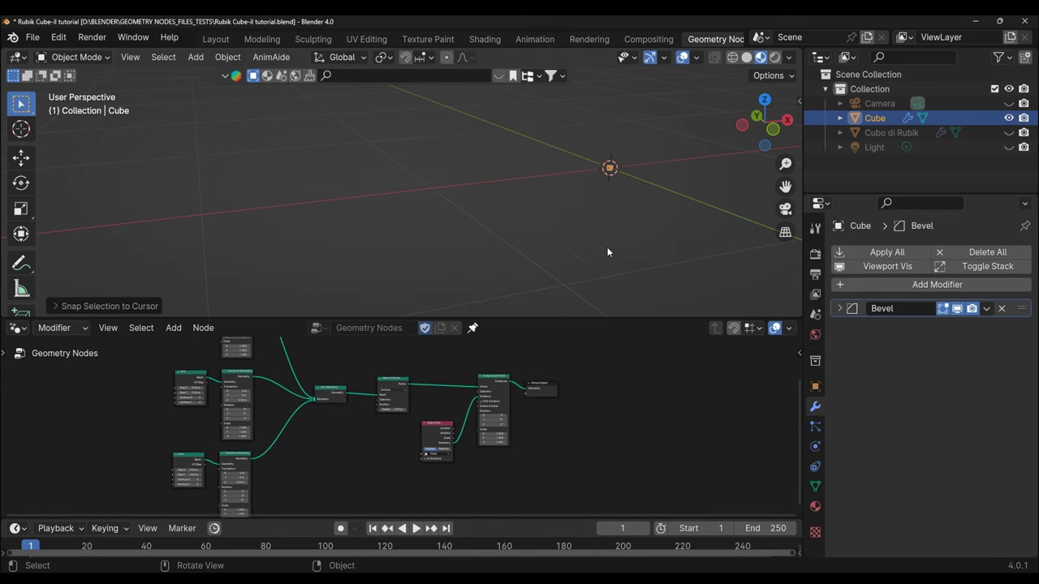
left_click_drag(785, 186, 625, 278)
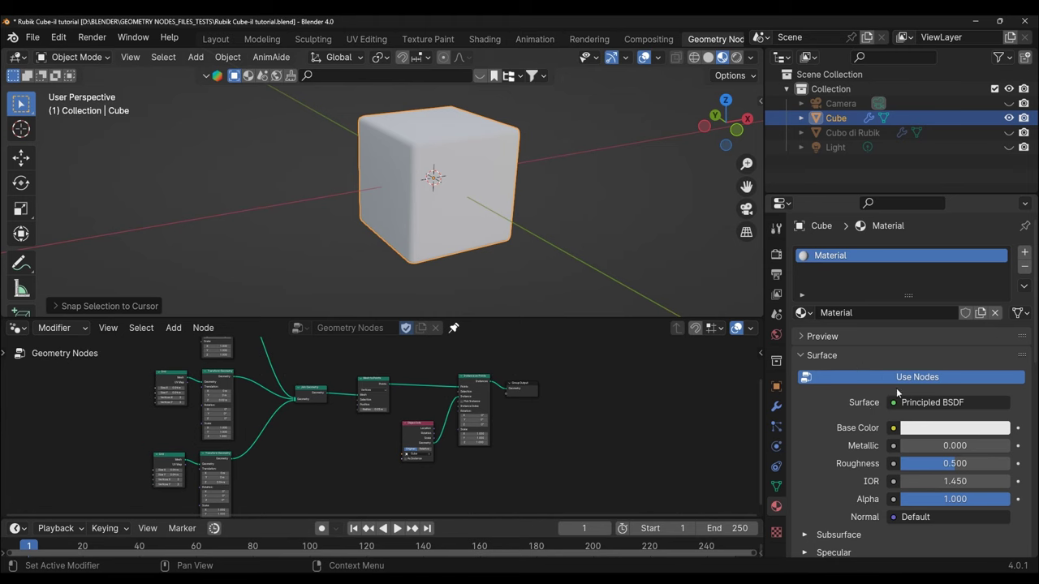
Rename the Cube's material to 'Nero' and enable Fake User
left_click(857, 313)
type("Nero")
key("Return")
left_click(965, 315)
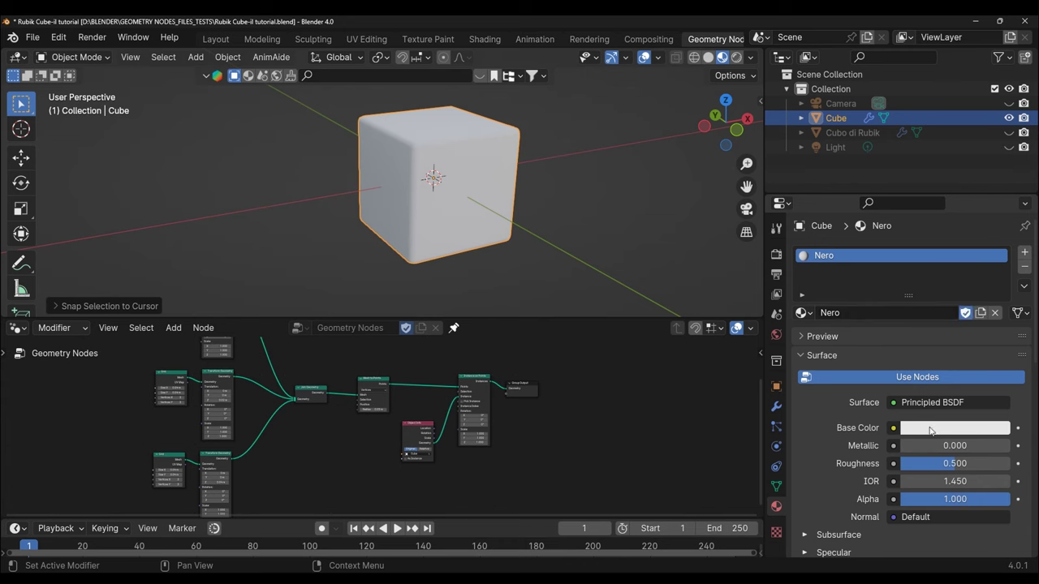
Make Nero's base colour black and set its roughness to 0.2
left_click(931, 431)
scroll(997, 313, "down", 2)
scroll(997, 313, "down", 5)
scroll(996, 313, "down", 8)
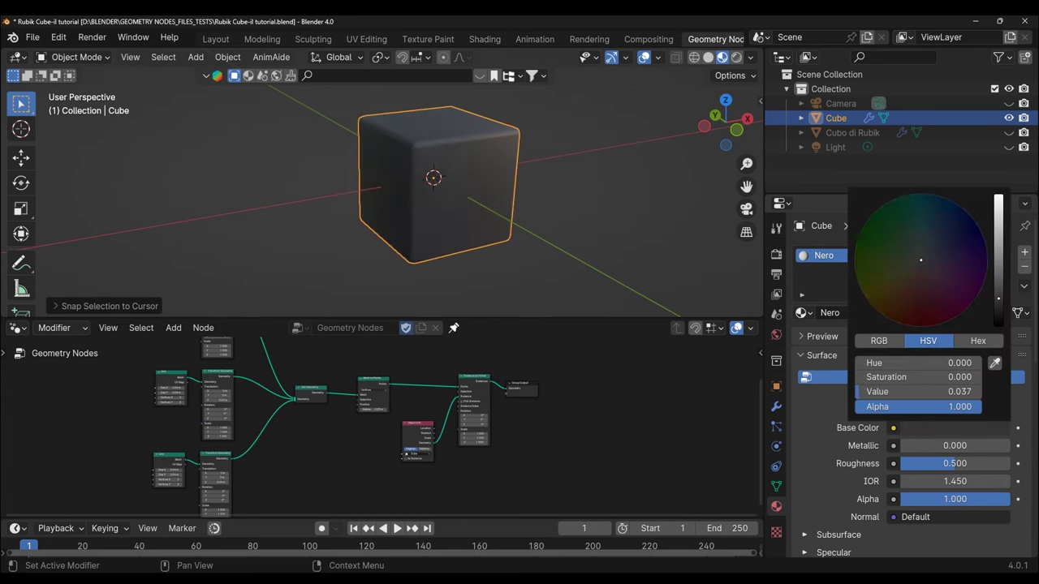
scroll(996, 312, "down", 3)
left_click(954, 464)
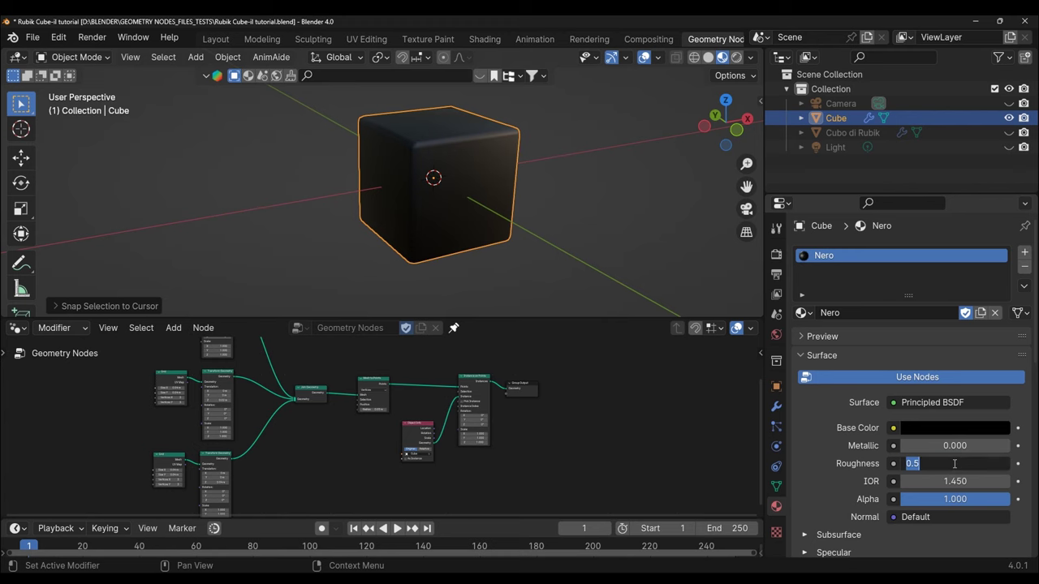
type("0.2")
key("Return")
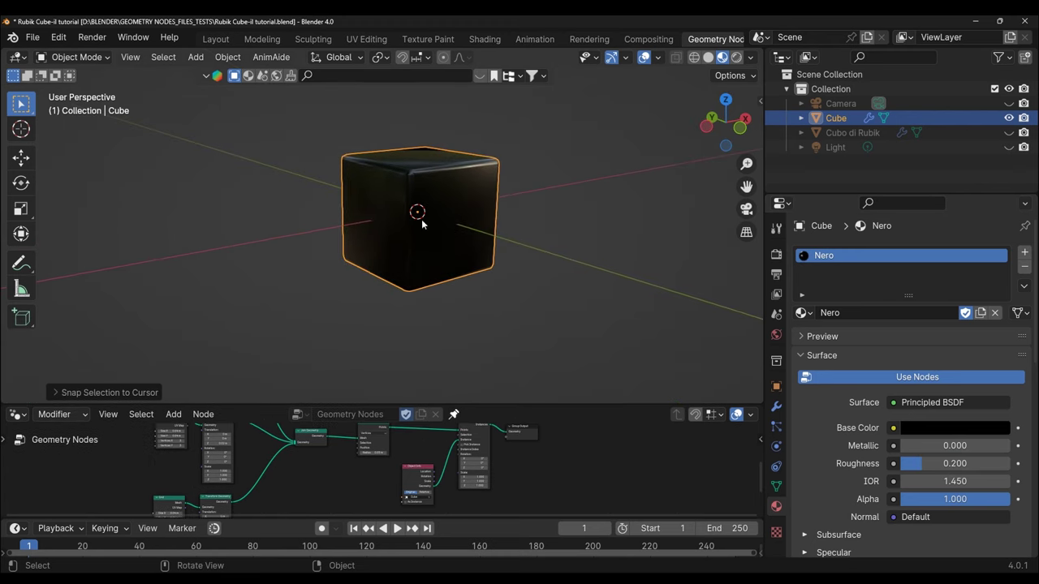
Check the cube in Edit Mode, then apply its Bevel modifier in Object Mode
left_click(93, 58)
left_click(97, 89)
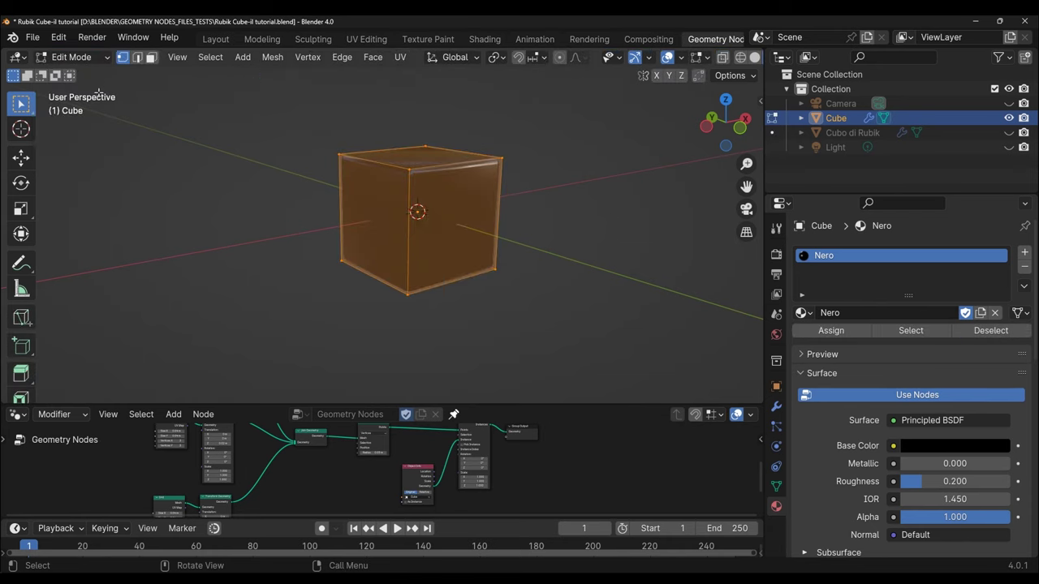
middle_click_drag(603, 293, 586, 304)
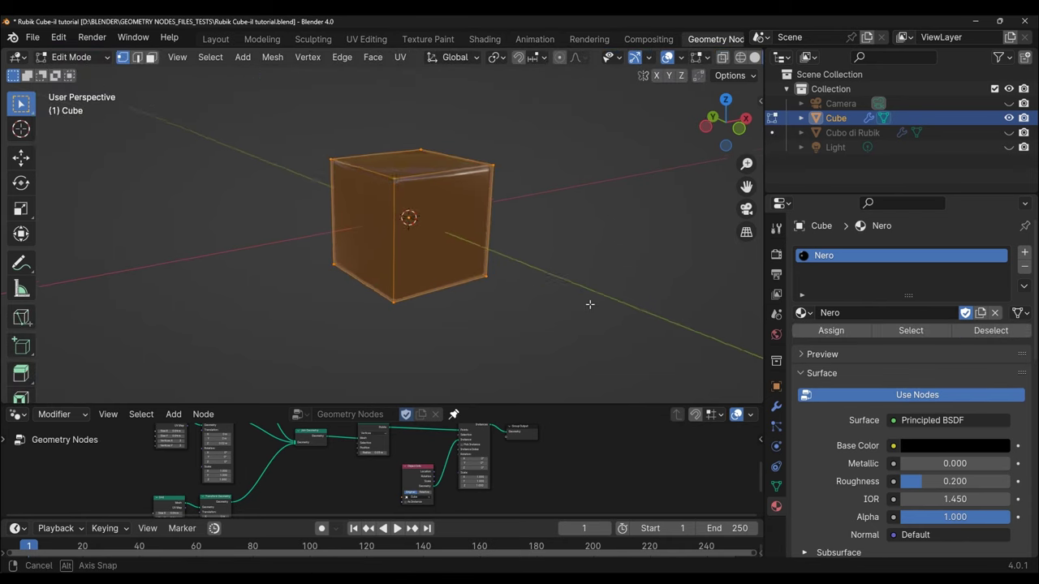
scroll(586, 304, "up", 2)
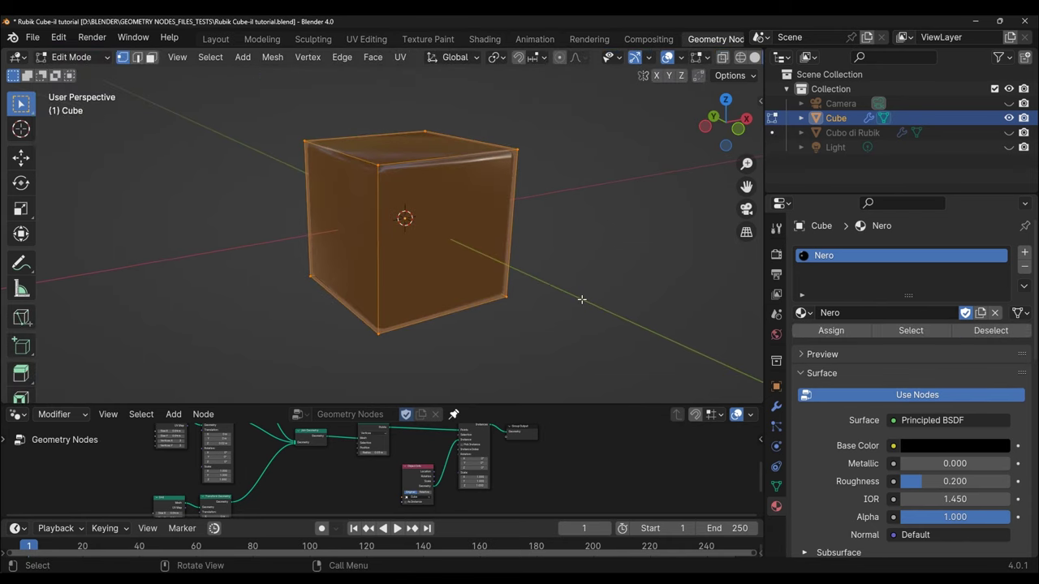
left_click(73, 57)
left_click(91, 72)
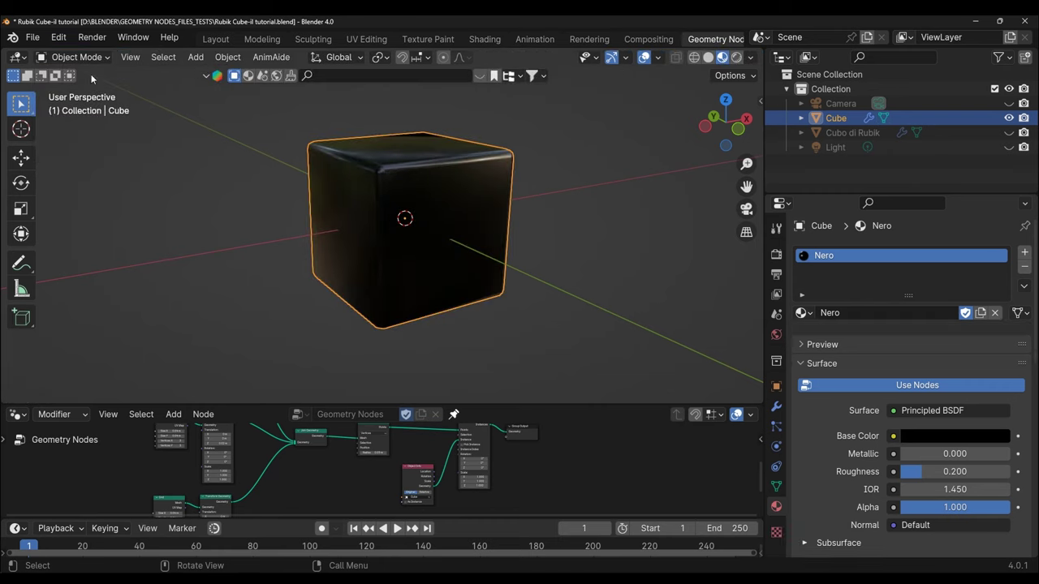
left_click(776, 406)
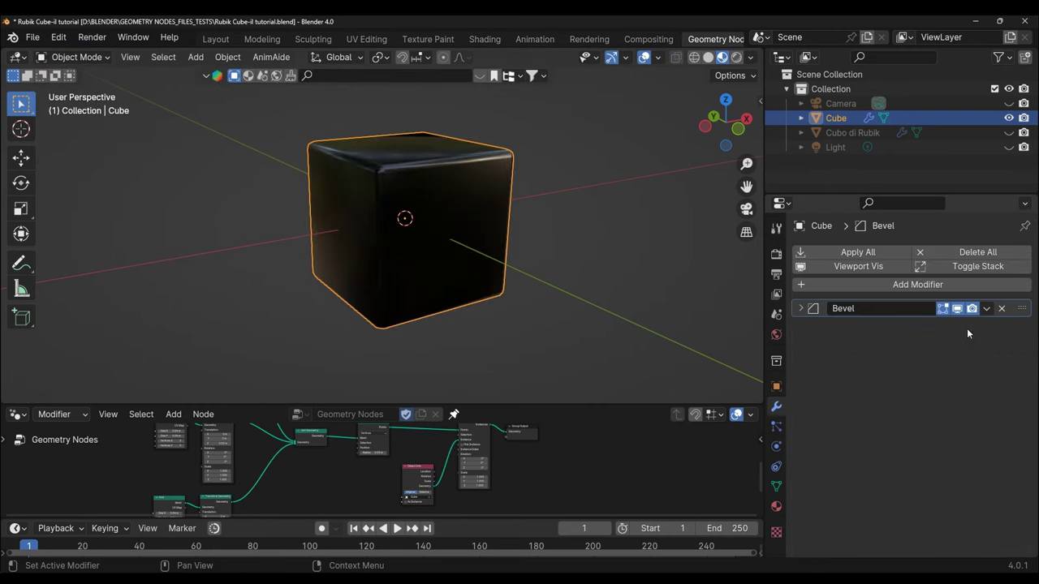
left_click(987, 309)
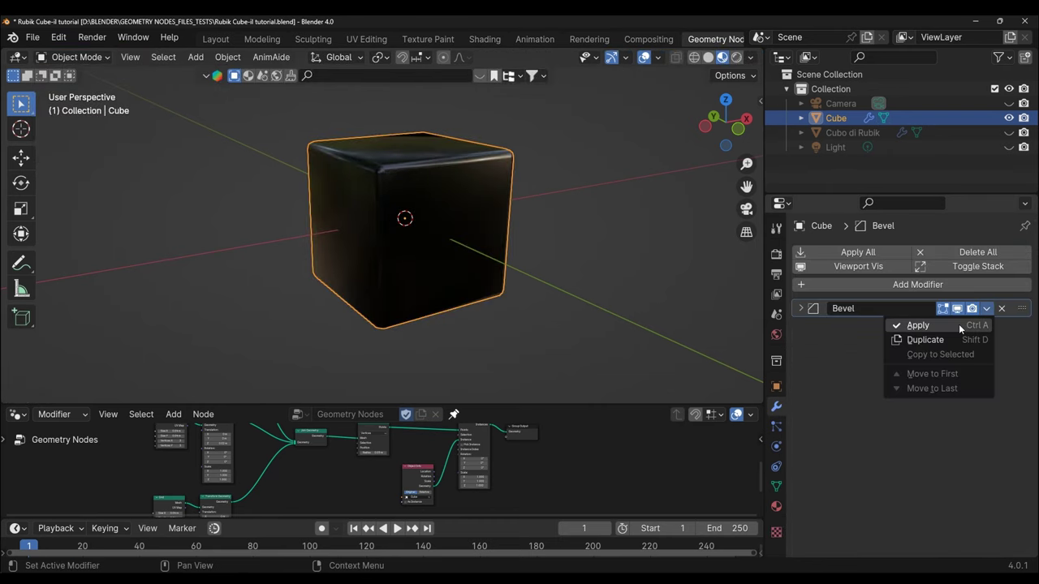
left_click(959, 324)
In Edit Mode with face selection, select the cube's front face
left_click(81, 57)
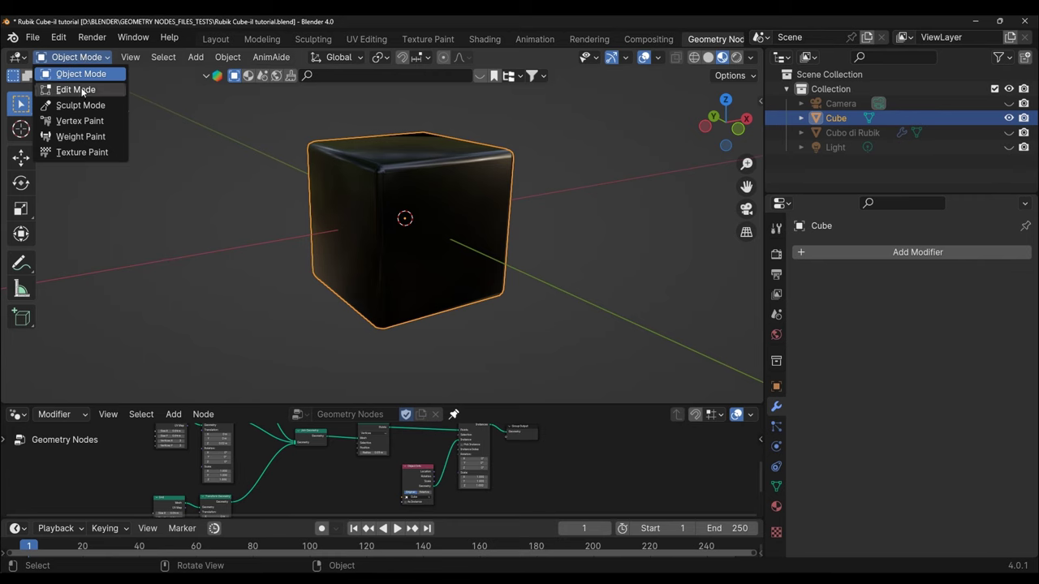
left_click(81, 90)
middle_click_drag(544, 235, 533, 230)
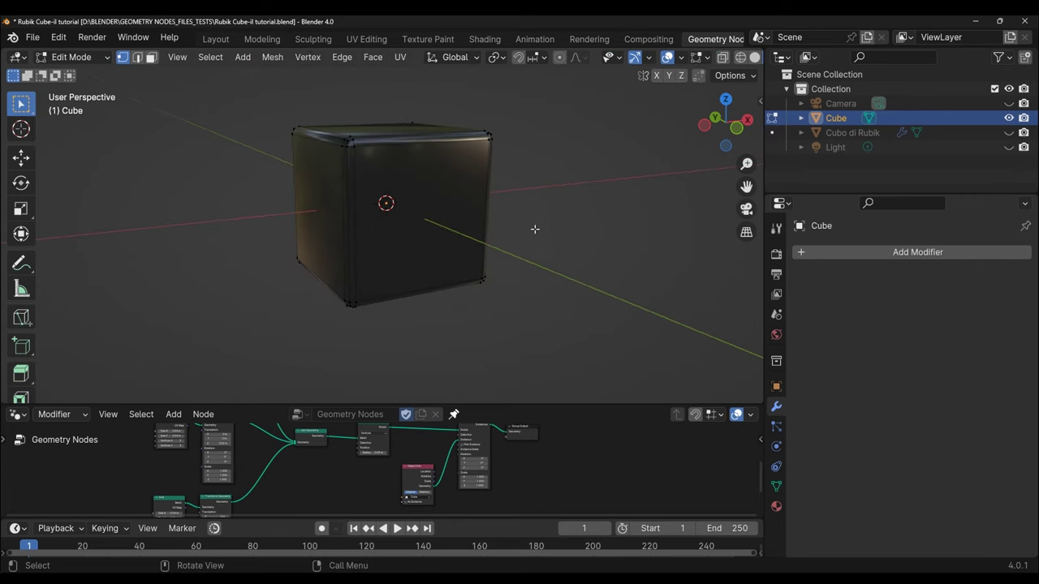
scroll(535, 229, "up", 2)
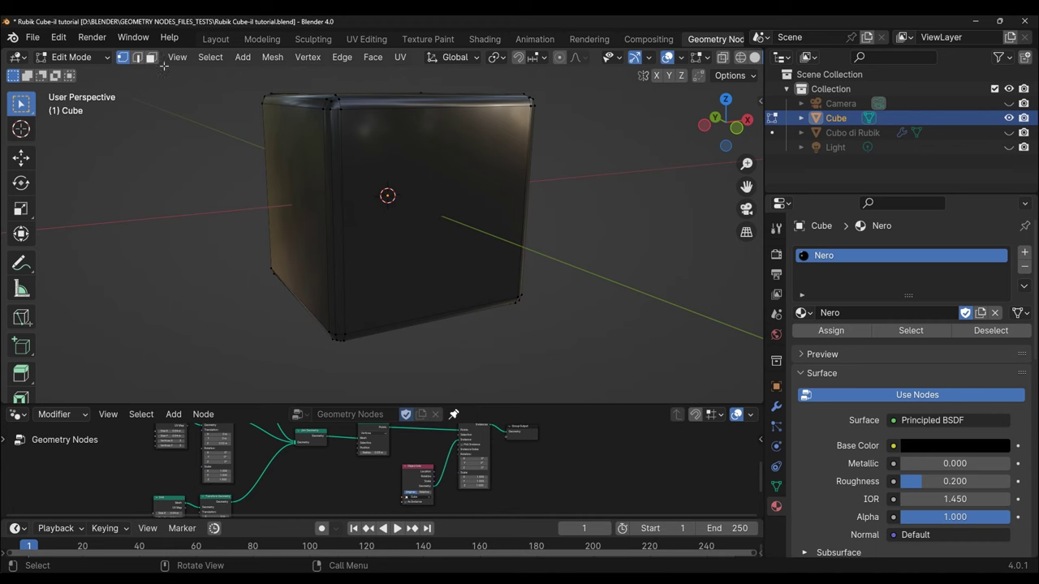
left_click(151, 57)
left_click(419, 193)
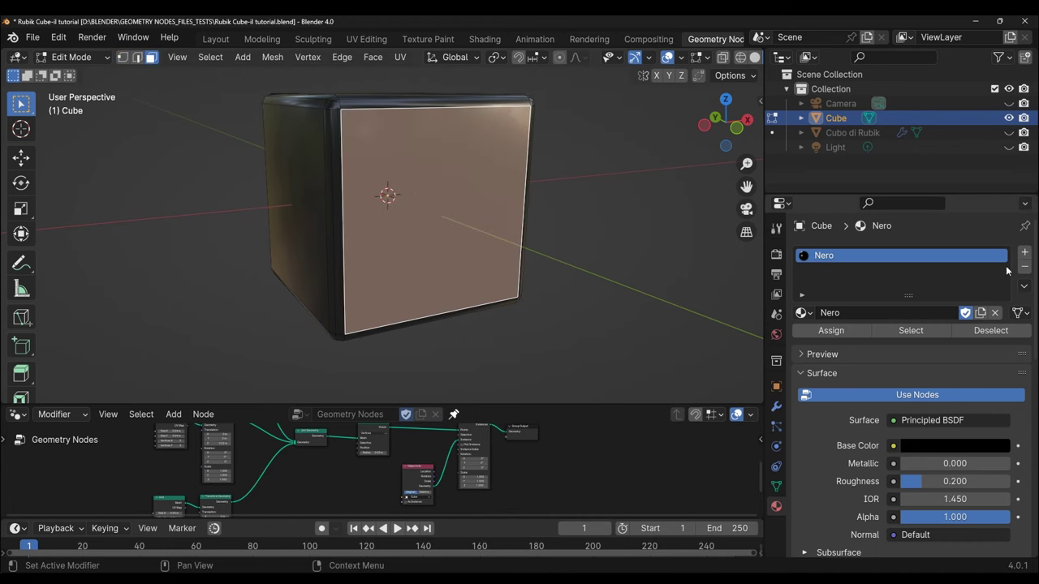
Add a new material slot with a new material named 'Bianco'
left_click(1026, 255)
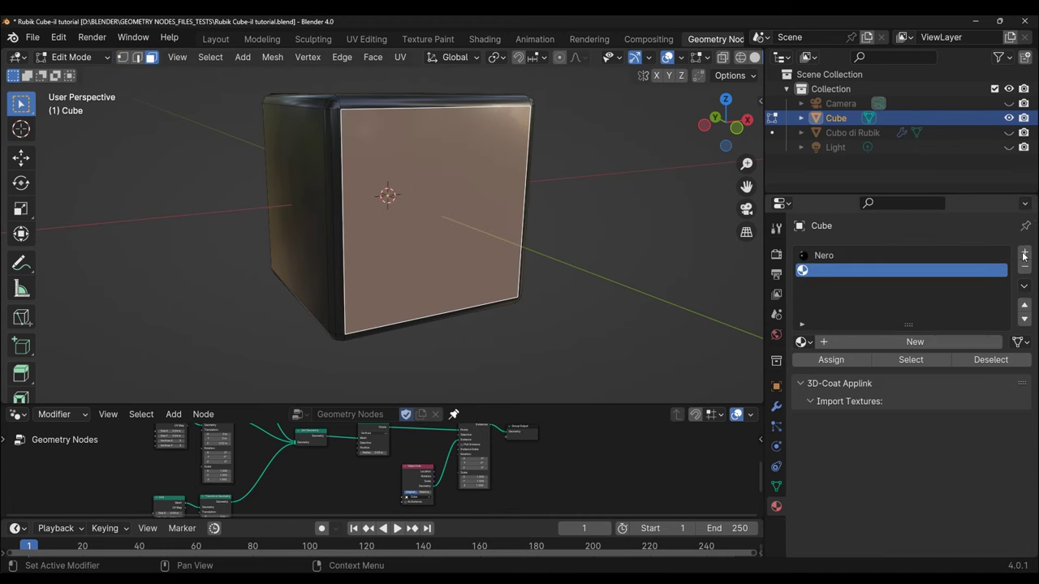
left_click(828, 345)
double_click(868, 341)
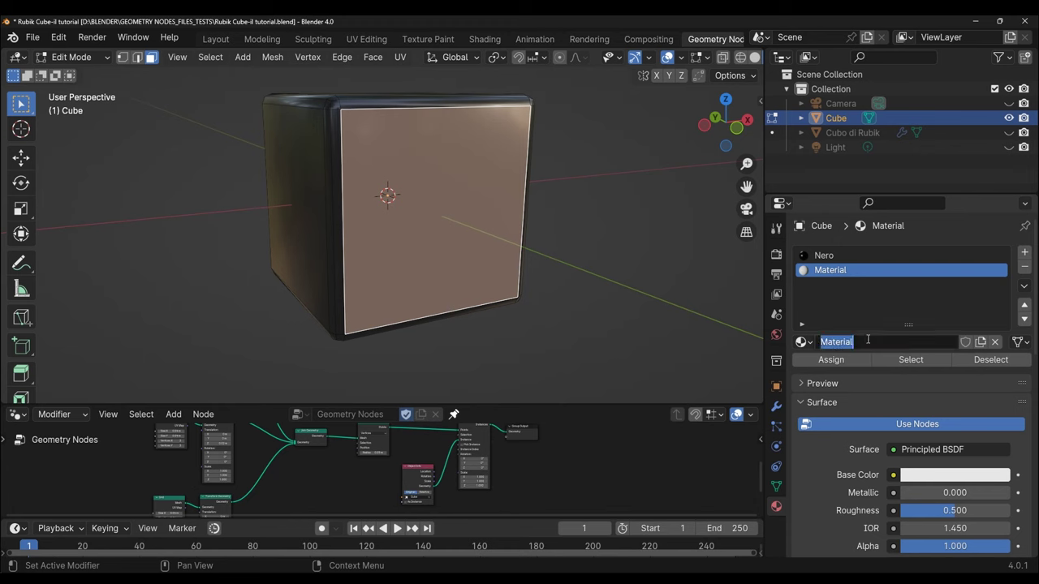
type("Bianco")
key("Return")
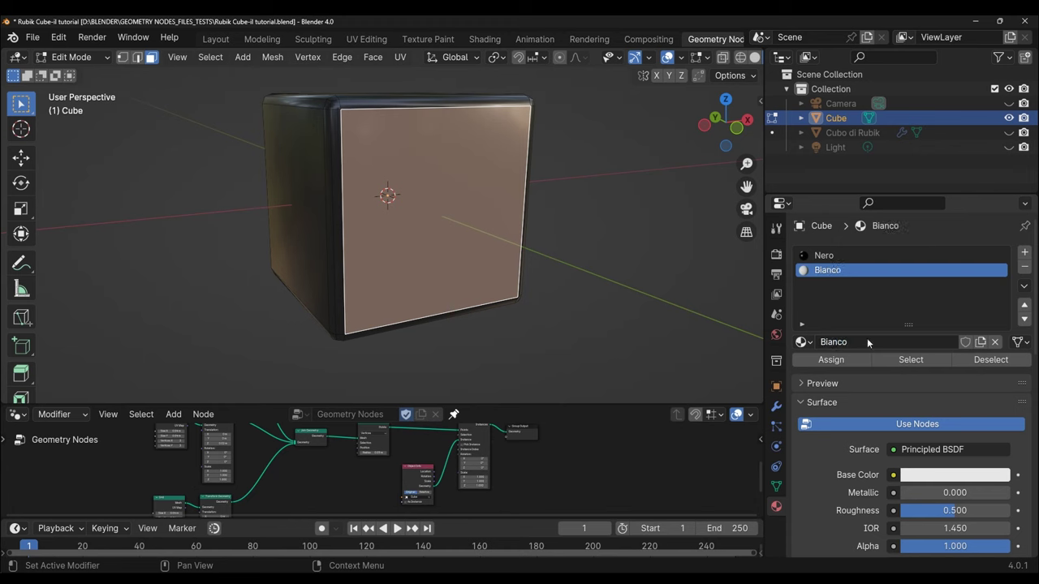
Assign Bianco to the selected face and orbit to view the cube's top
scroll(946, 468, "down", 3)
scroll(942, 466, "down", 1)
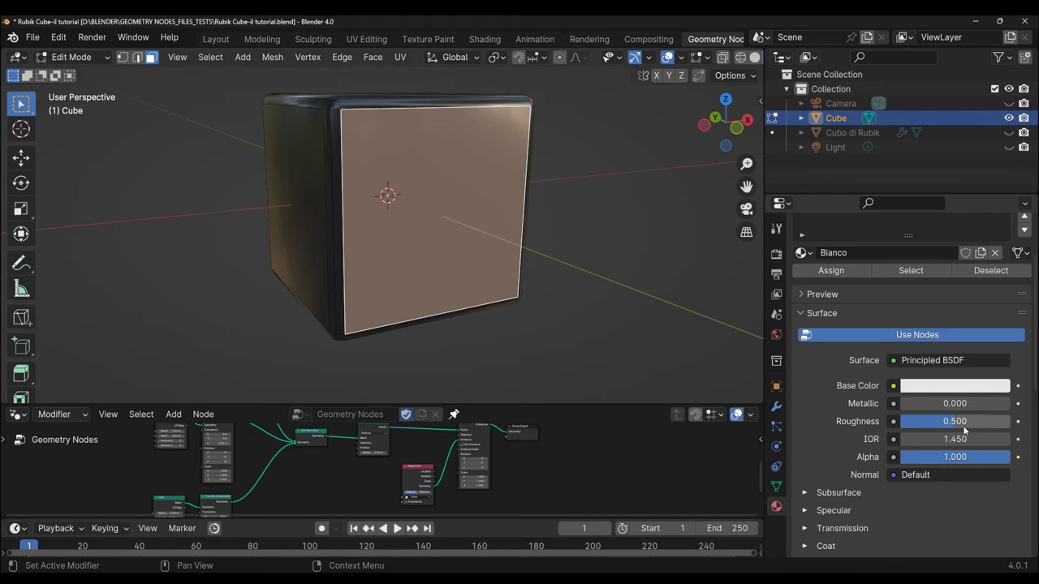
scroll(837, 304, "up", 1)
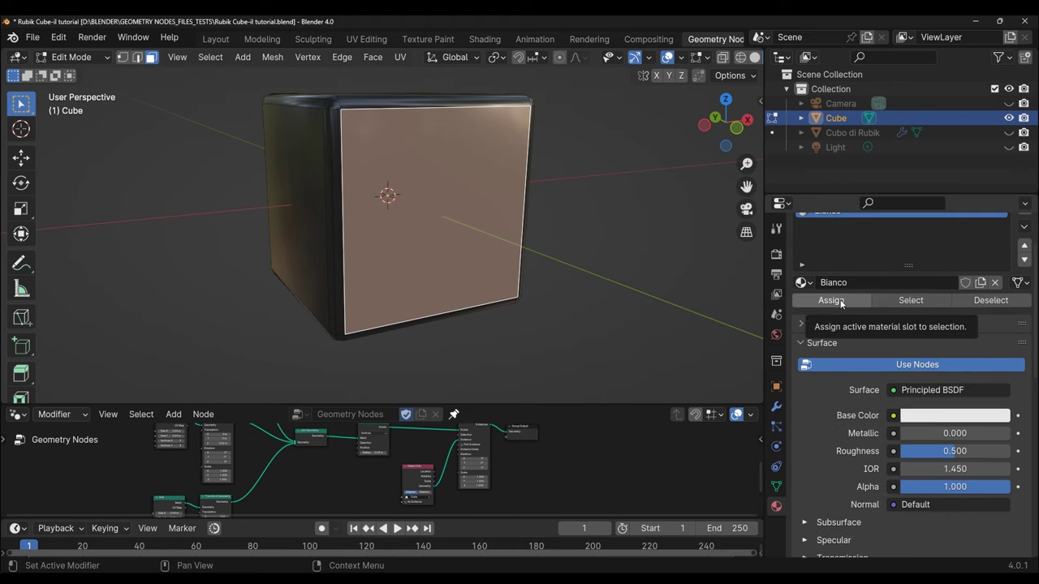
left_click(837, 304)
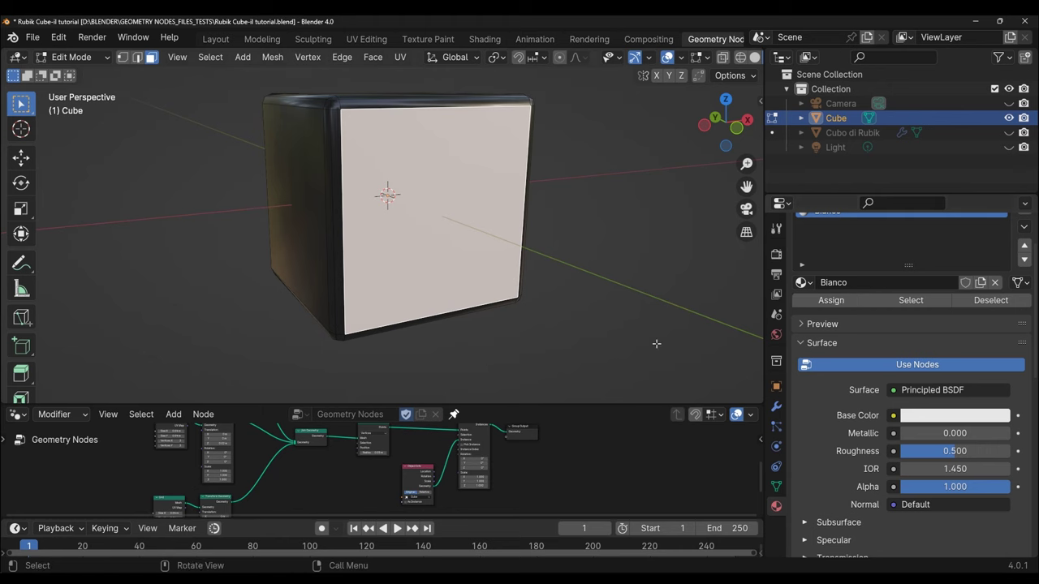
middle_click_drag(640, 325, 588, 289)
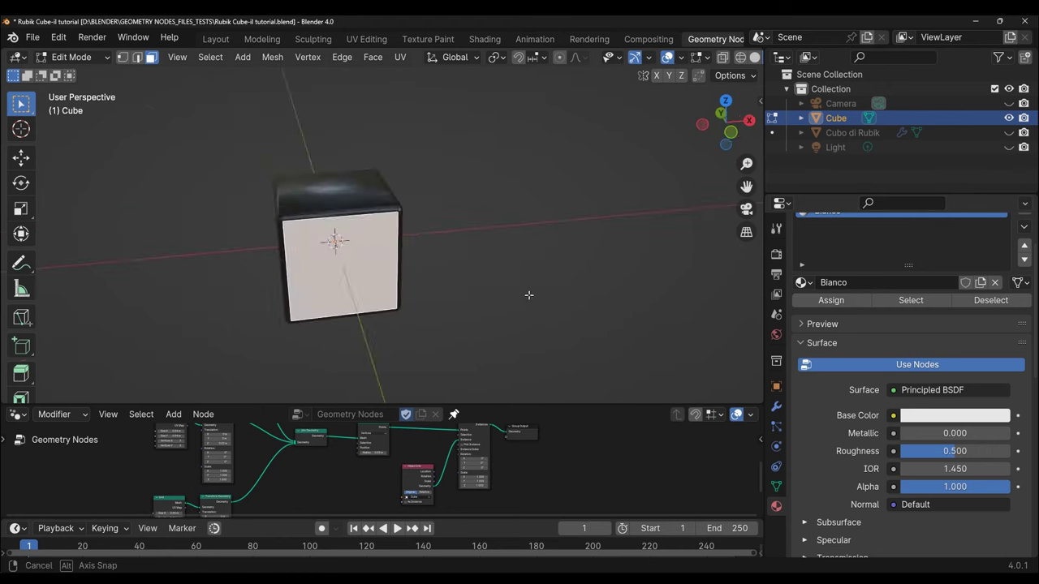
scroll(908, 253, "up", 2)
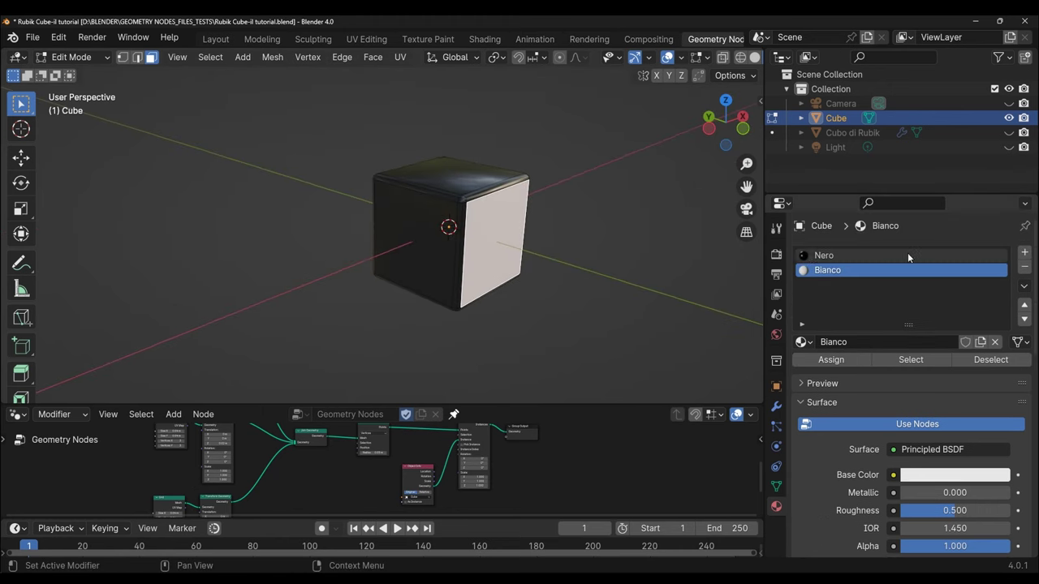
middle_click_drag(590, 281, 587, 298)
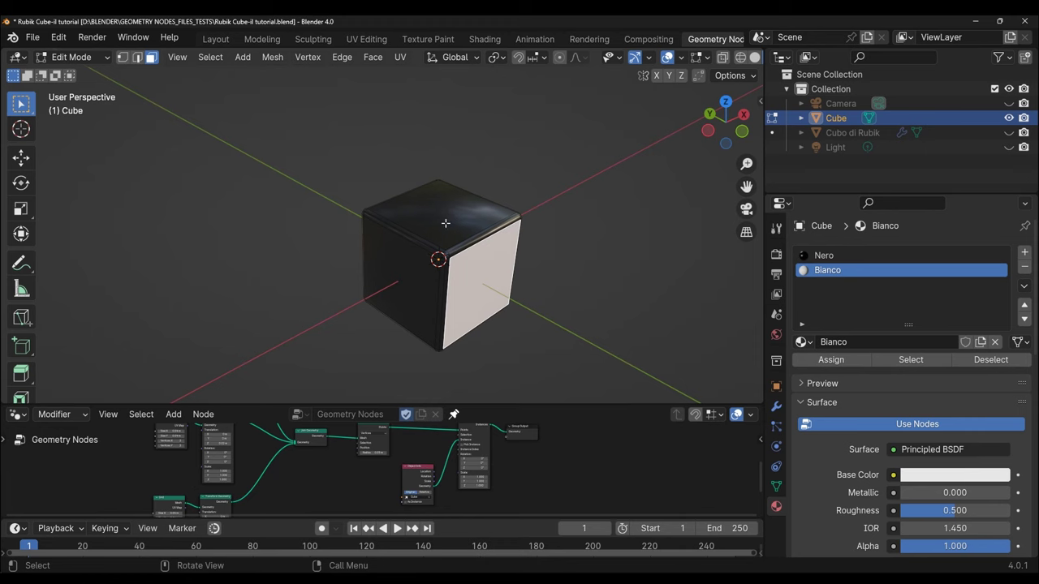
Select the top face and assign it a new material named 'Rosso' in a new slot
left_click(445, 223)
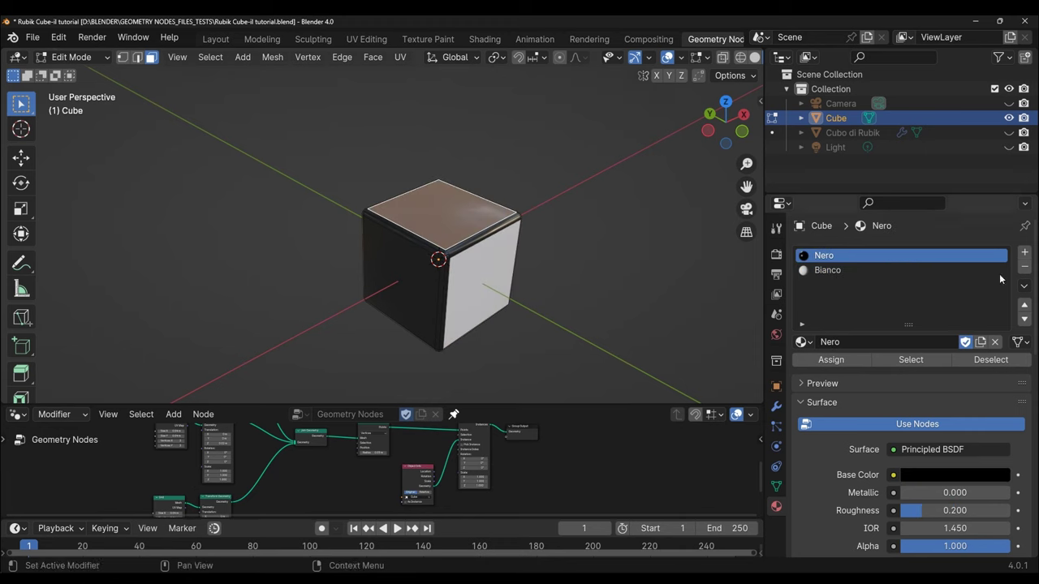
left_click(864, 270)
left_click(1025, 253)
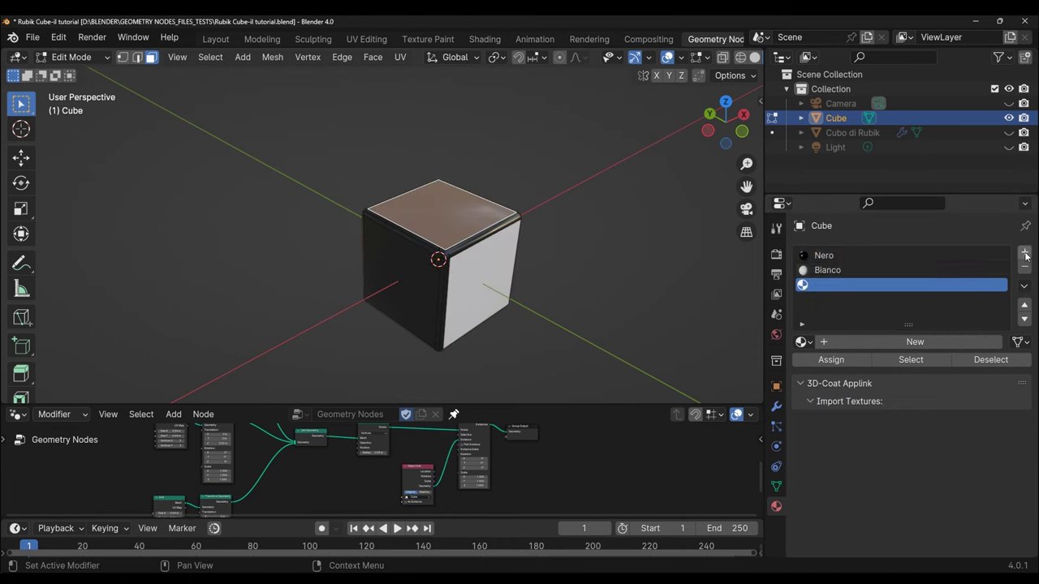
left_click(824, 344)
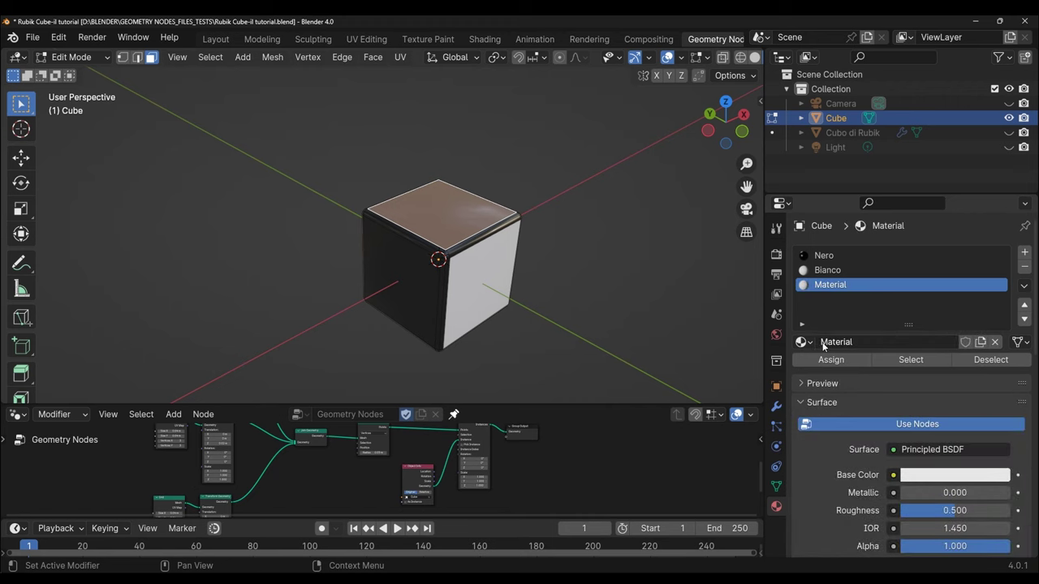
double_click(873, 343)
type("R")
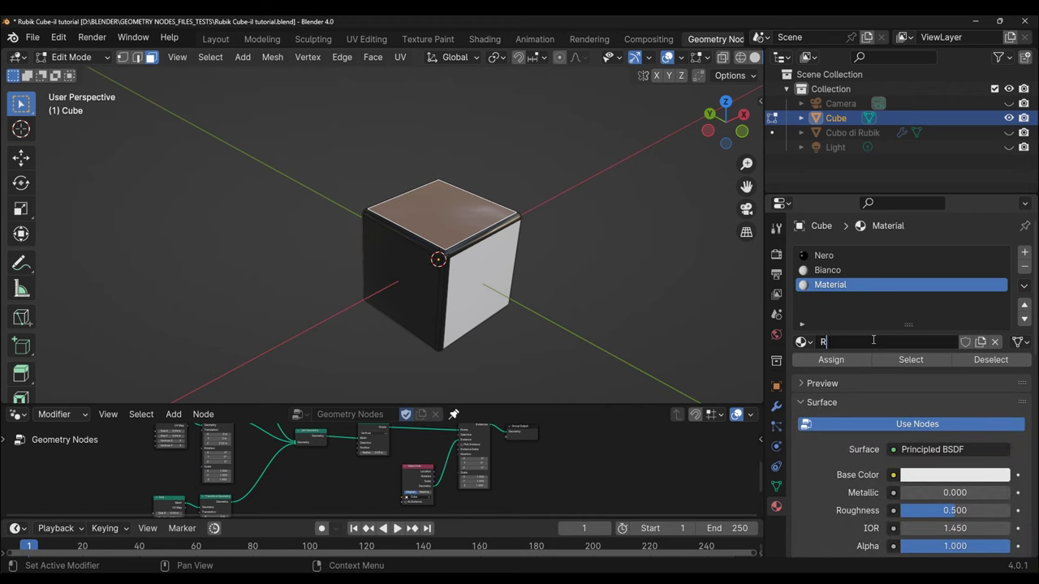
type("osds")
key("BackSpace")
key("BackSpace")
type("so")
key("Return")
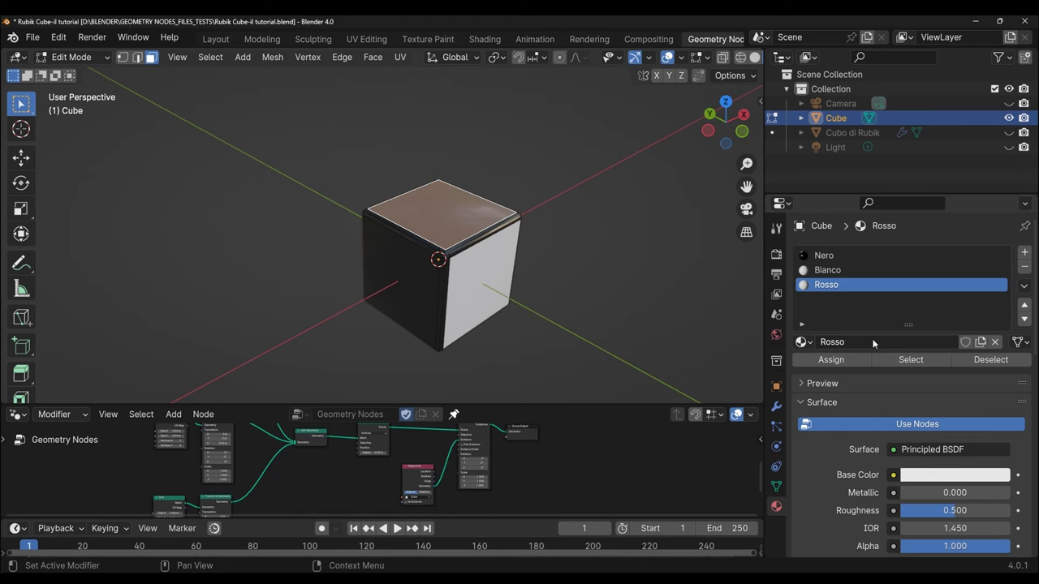
left_click(833, 361)
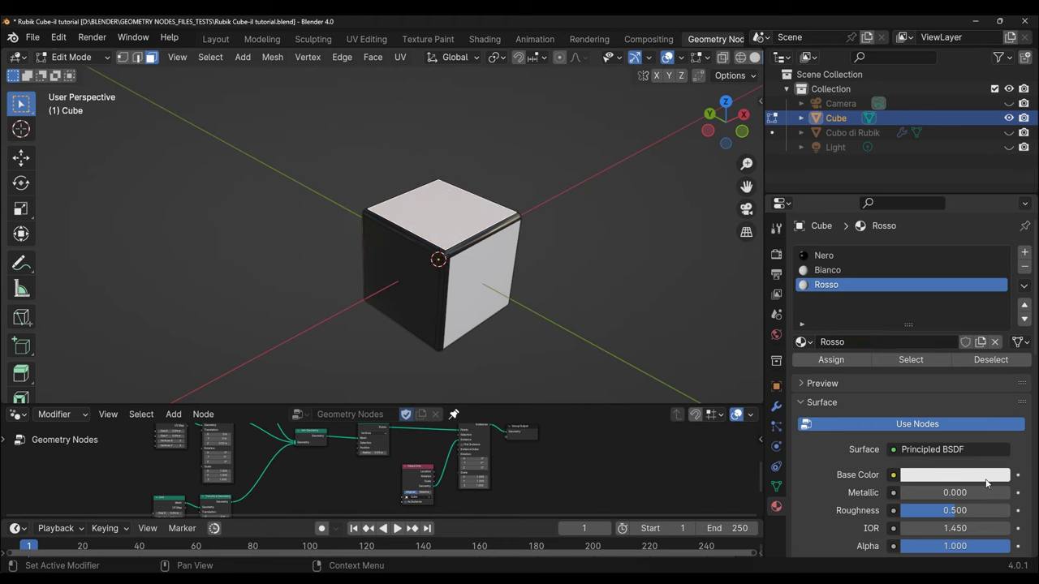
Set Rosso's base colour to a darker red
left_click(987, 477)
left_click_drag(926, 341, 921, 362)
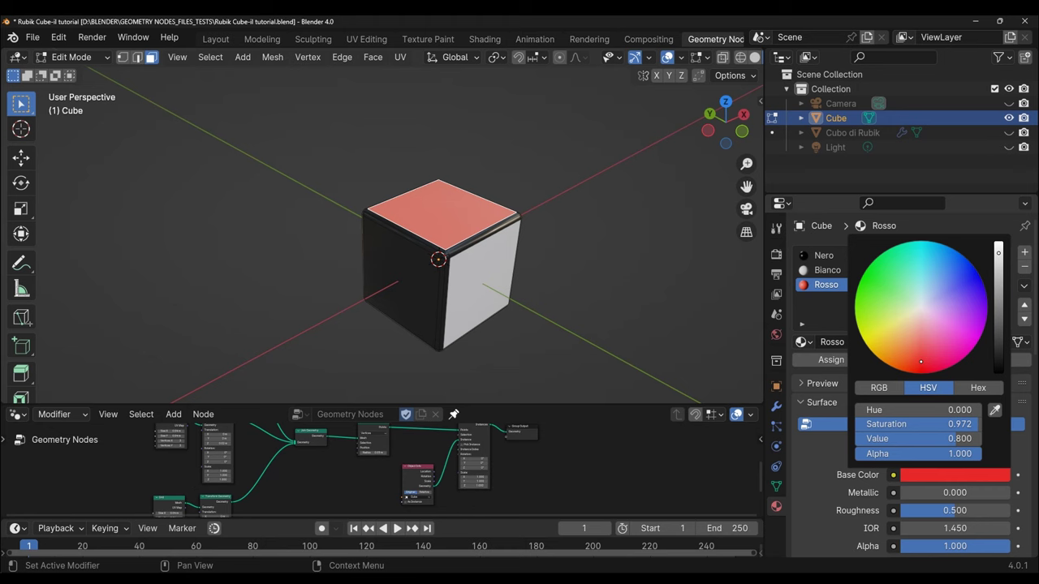
left_click_drag(921, 362, 919, 360)
left_click_drag(961, 438, 930, 439)
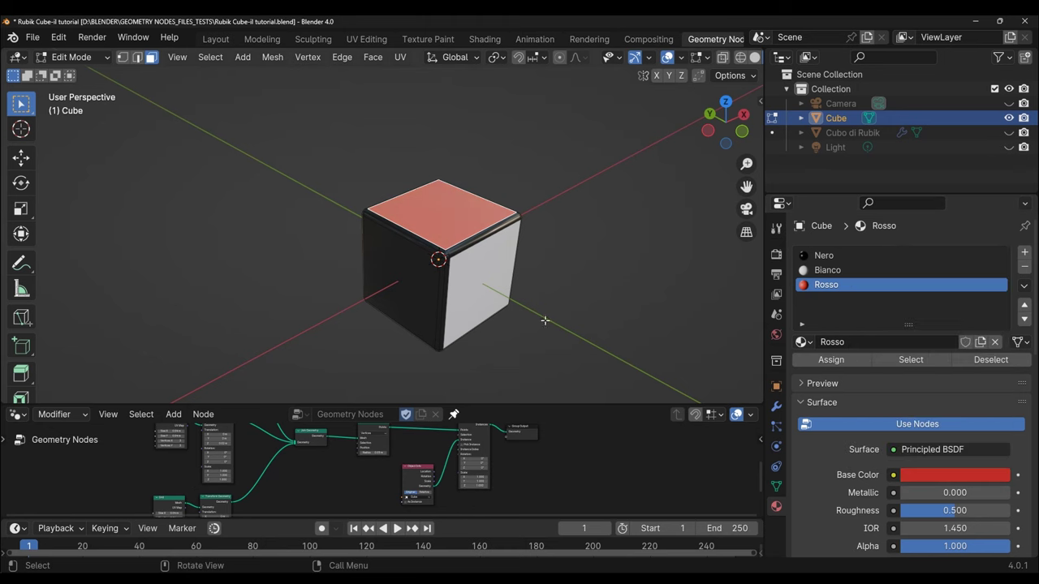
middle_click_drag(545, 322, 550, 299)
Select the front face and assign it a new material named 'Verde' in a new slot
left_click(533, 190)
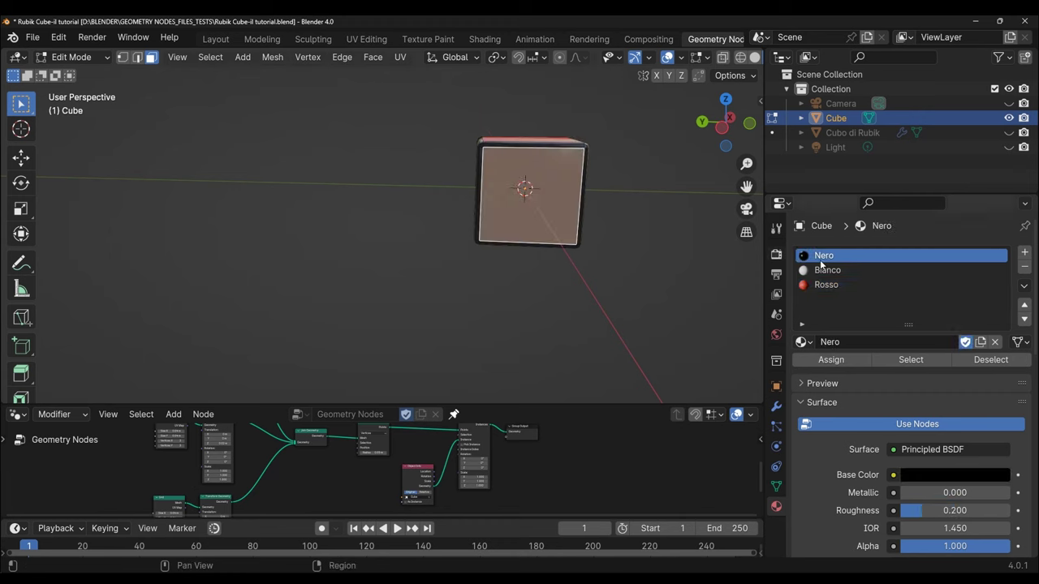
left_click(1024, 253)
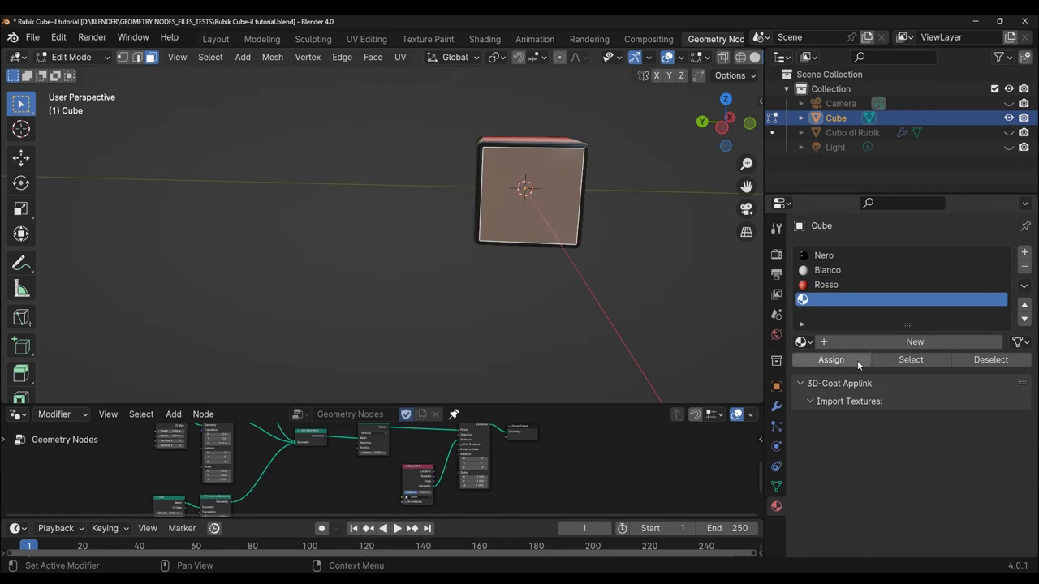
left_click(831, 342)
double_click(883, 343)
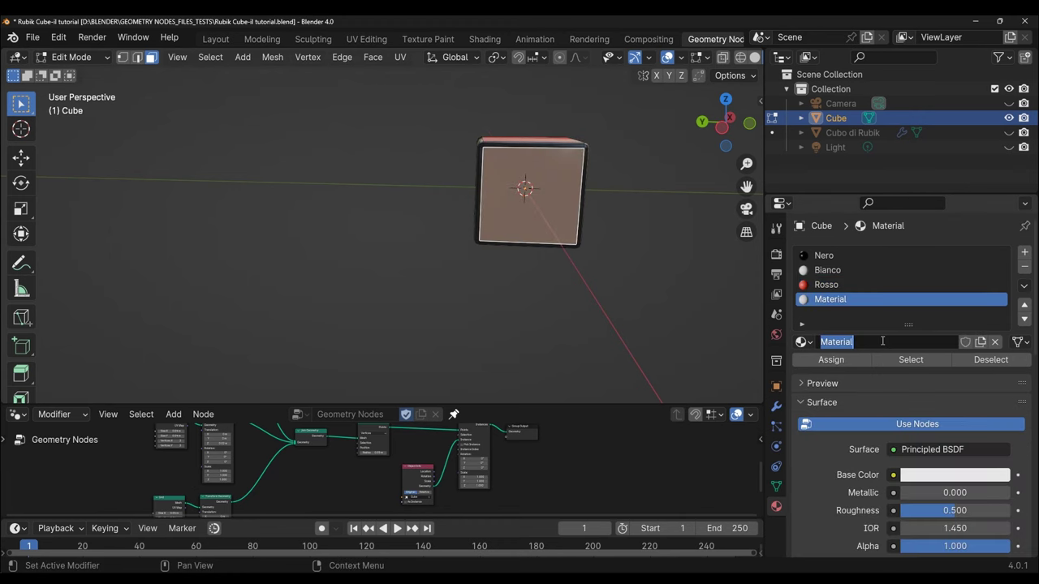
type("Verge")
key("BackSpace")
key("BackSpace")
type("de")
key("Return")
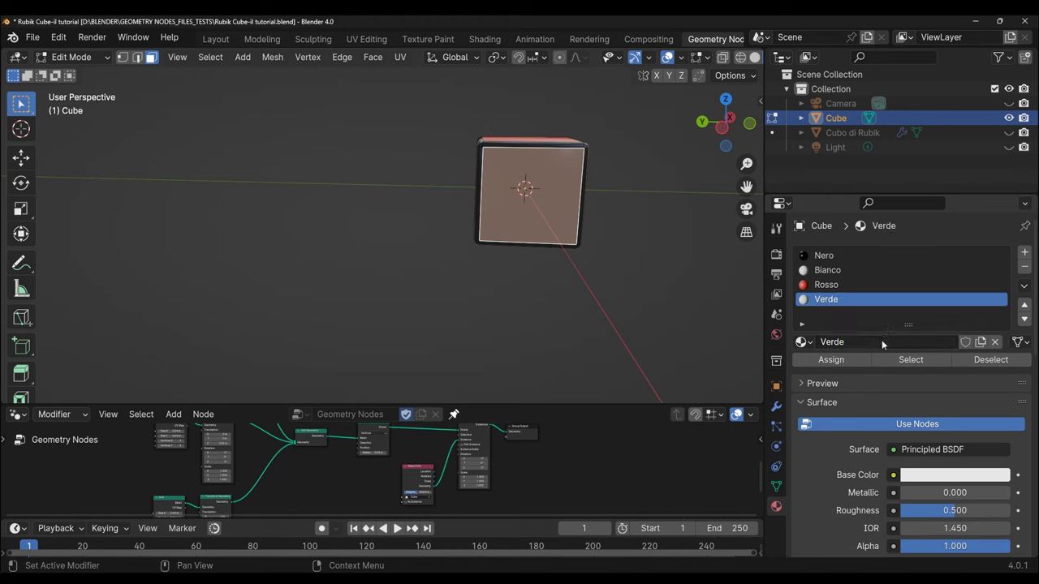
left_click(812, 361)
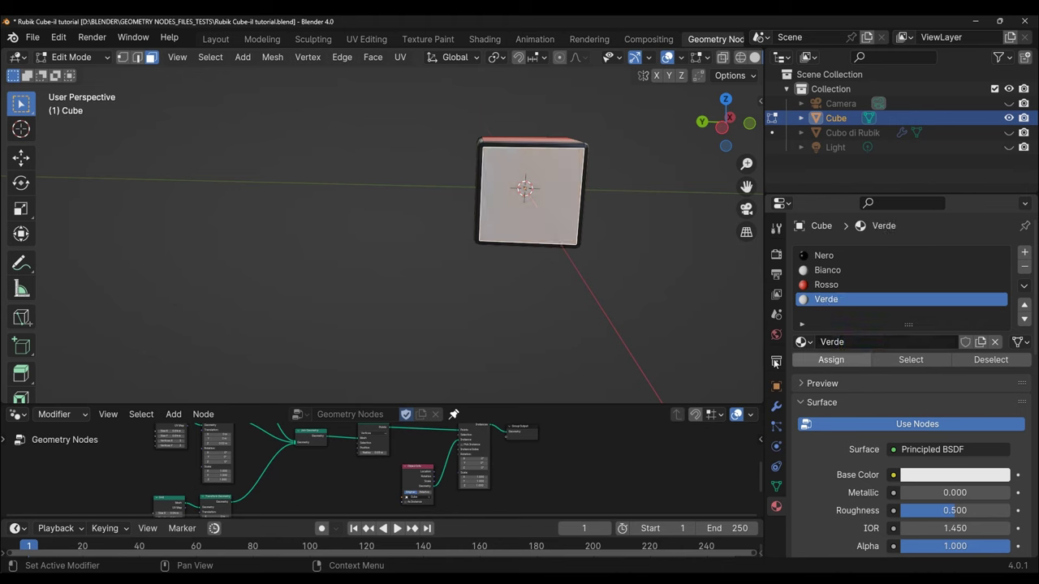
Set Verde's base colour to green and darken it
middle_click_drag(443, 290, 569, 309)
left_click_drag(747, 186, 722, 194)
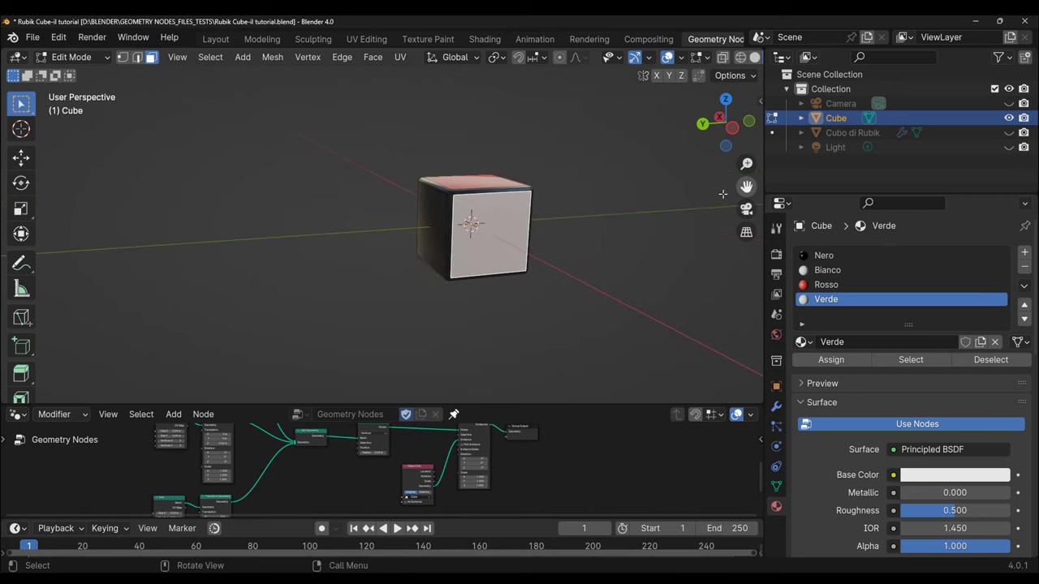
left_click(954, 475)
left_click(872, 293)
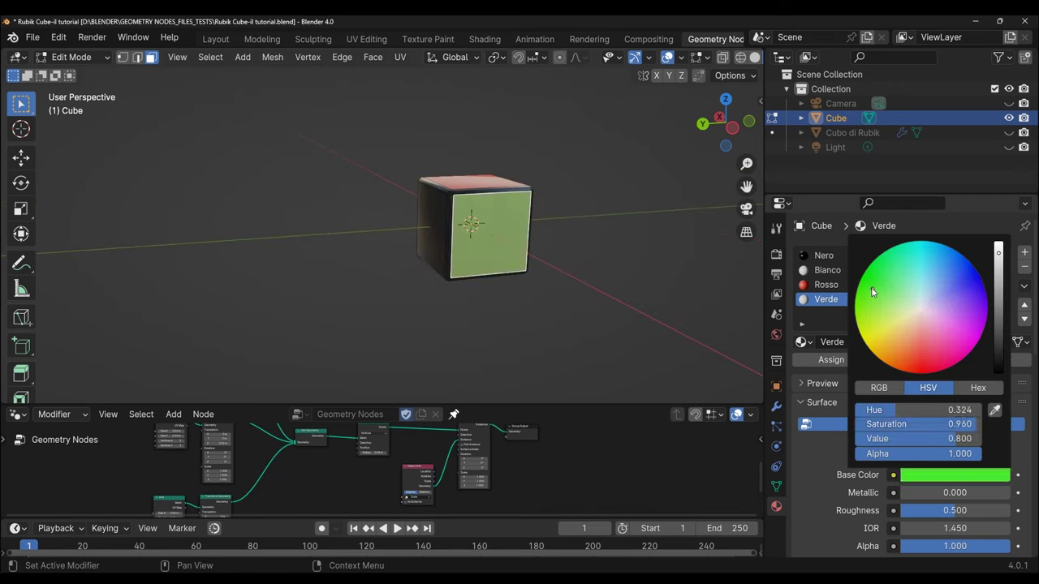
left_click(974, 476)
left_click_drag(998, 253, 997, 359)
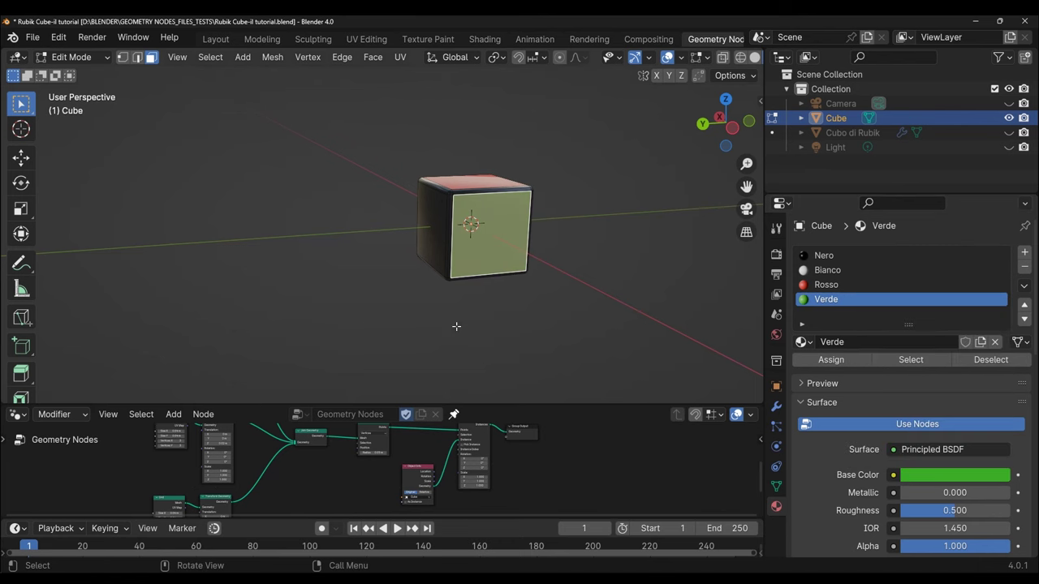
mouse_move(456, 326)
middle_mouse_down()
mouse_move(557, 332)
mouse_move(608, 269)
middle_mouse_up()
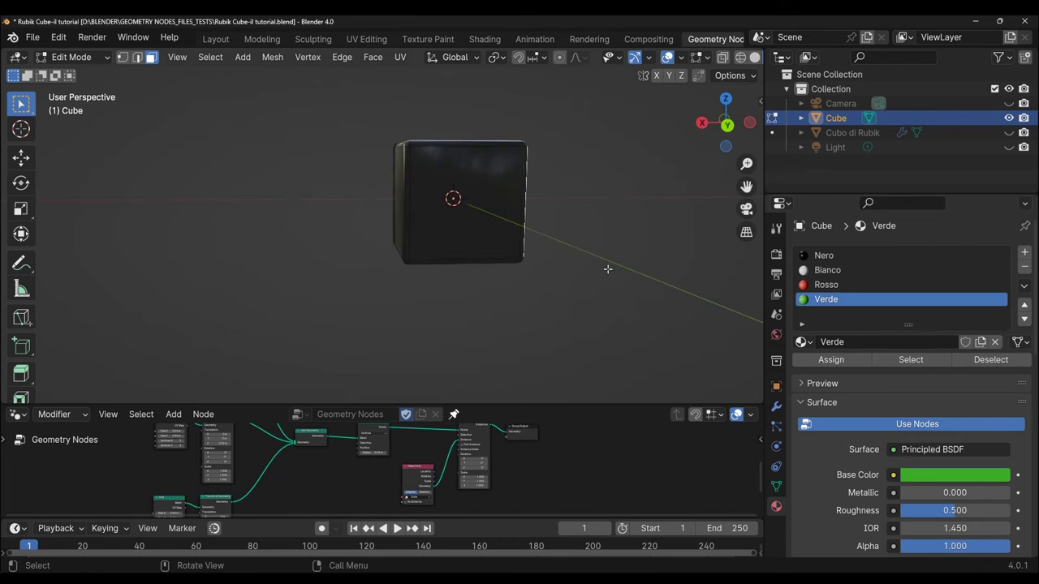
Select the next face and assign it a new material named 'Blu' in a new slot
left_click(498, 205)
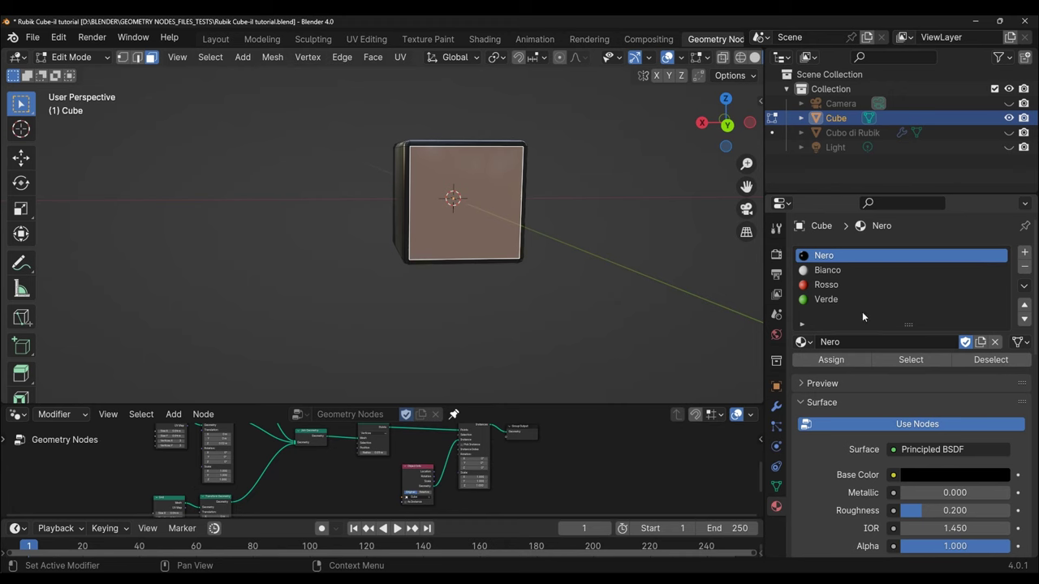
left_click(860, 300)
left_click(1025, 252)
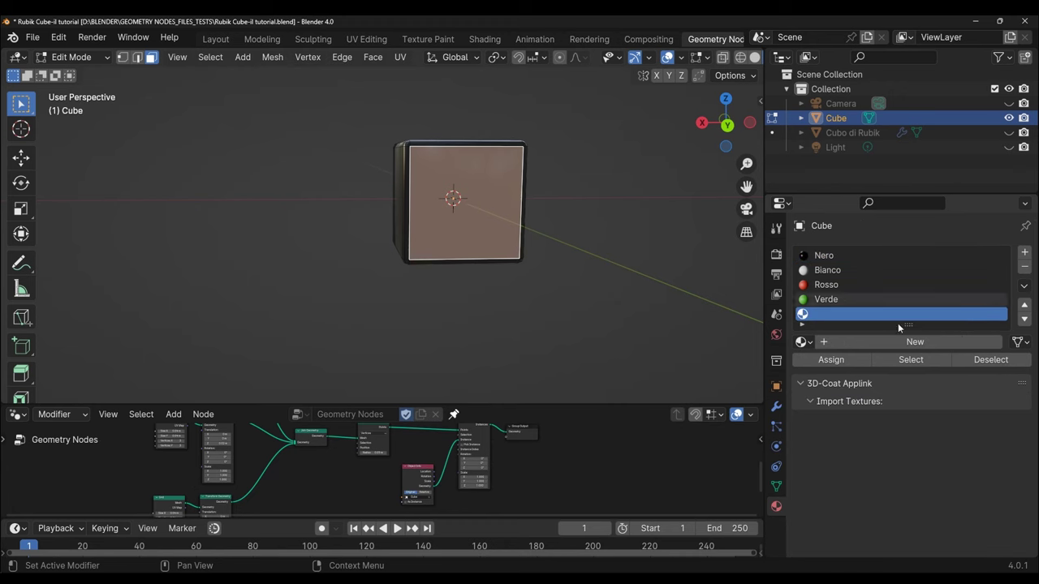
left_click(832, 348)
double_click(859, 341)
key("BackSpace")
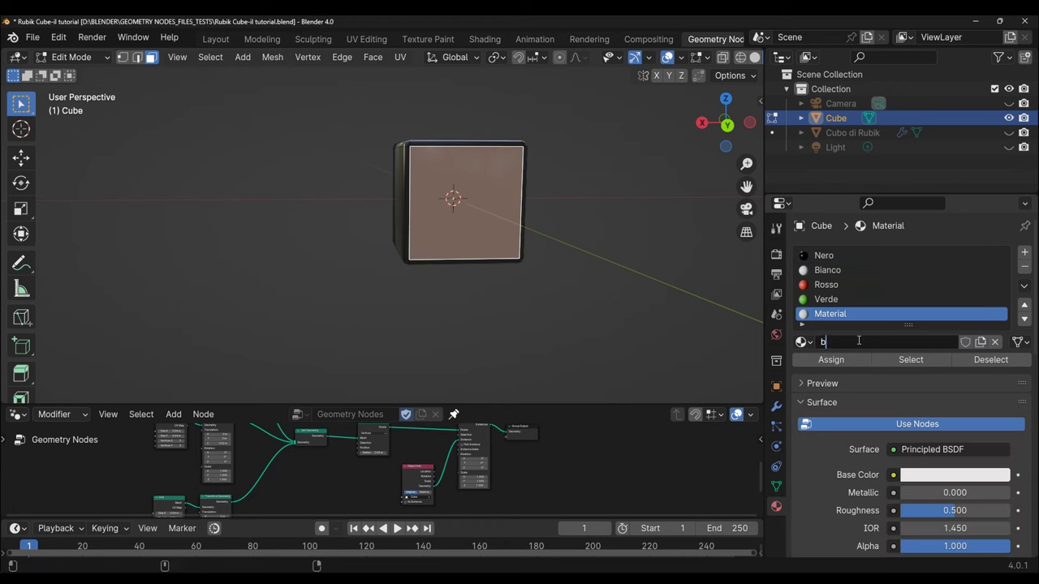
type("Blu")
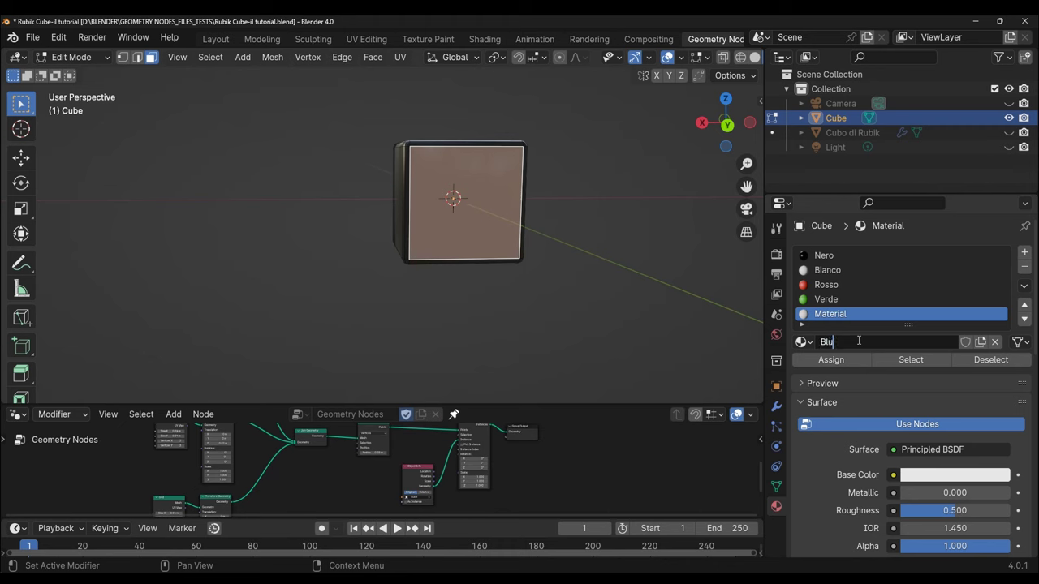
key("Return")
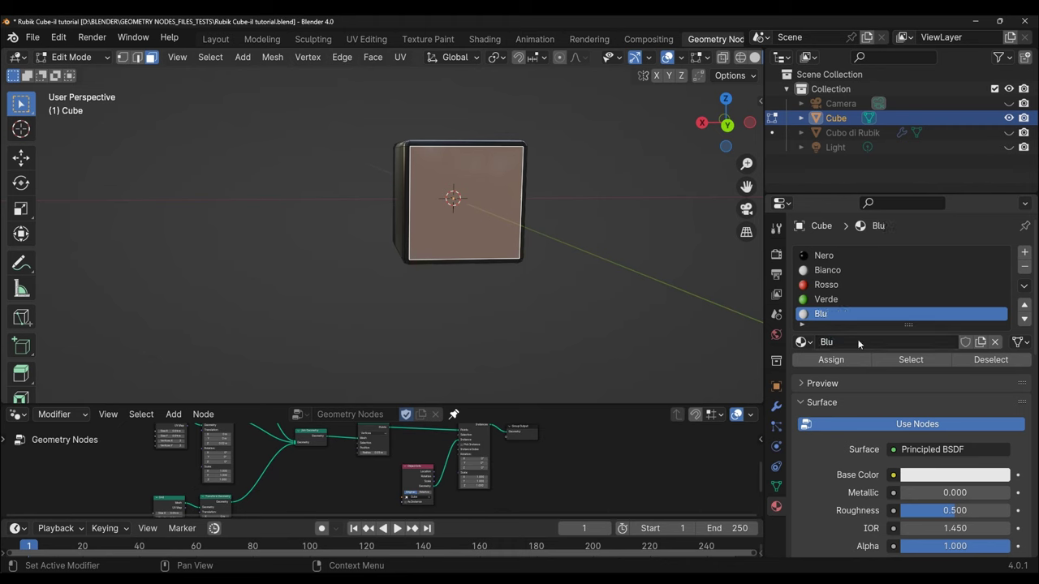
left_click(829, 359)
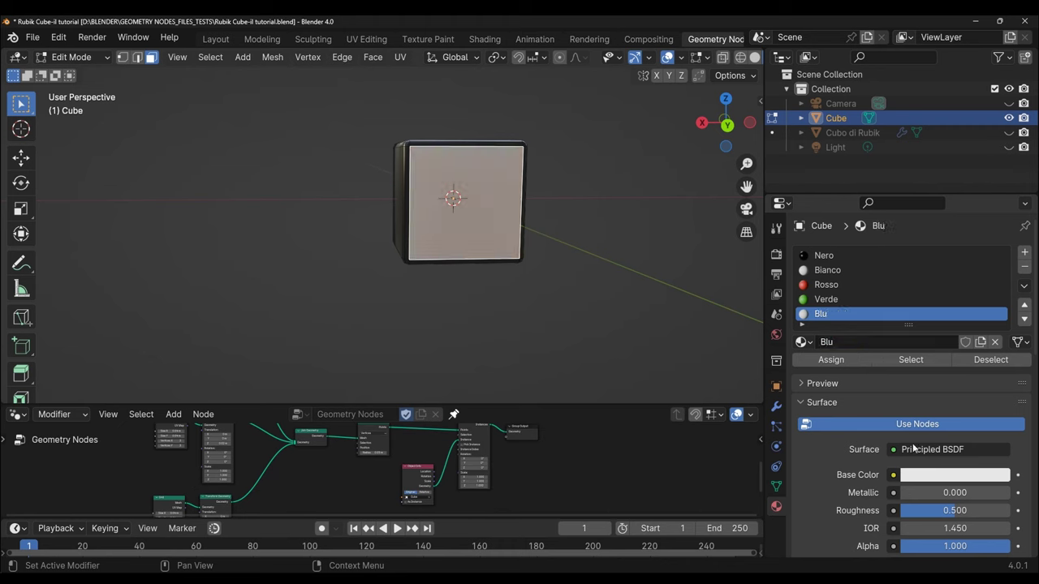
Set Blu's base colour to a deep blue (hue 0.651, saturation 0.991)
left_click(938, 477)
left_click(962, 265)
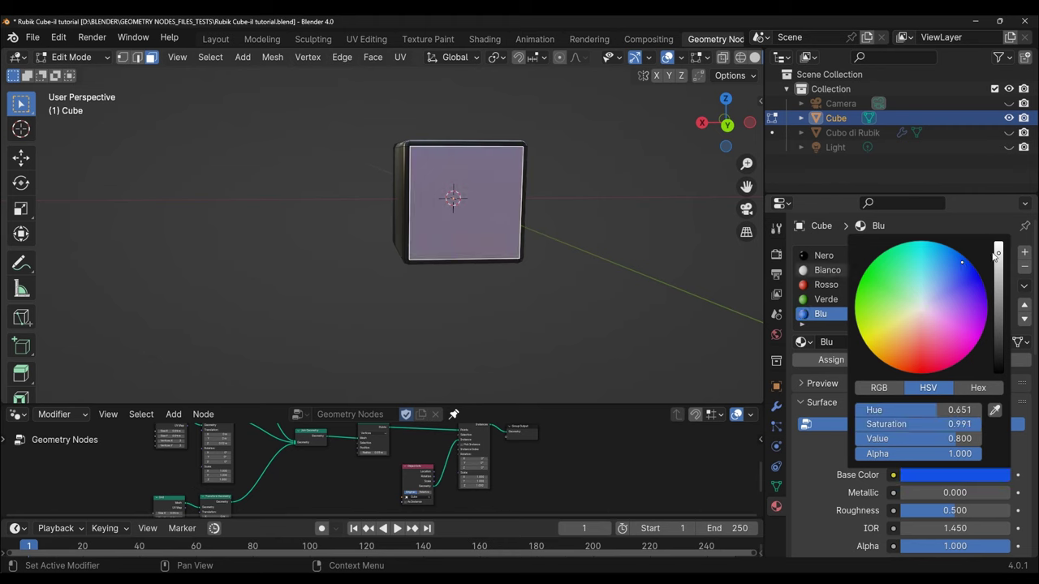
left_click_drag(999, 254, 999, 265)
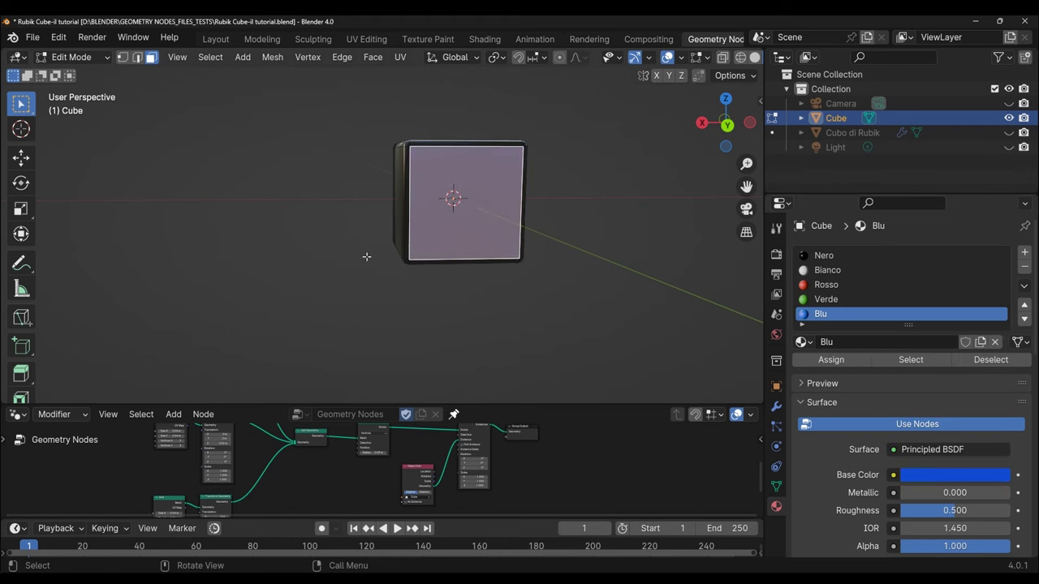
mouse_move(619, 278)
middle_mouse_down()
mouse_move(328, 292)
mouse_move(362, 220)
middle_mouse_up()
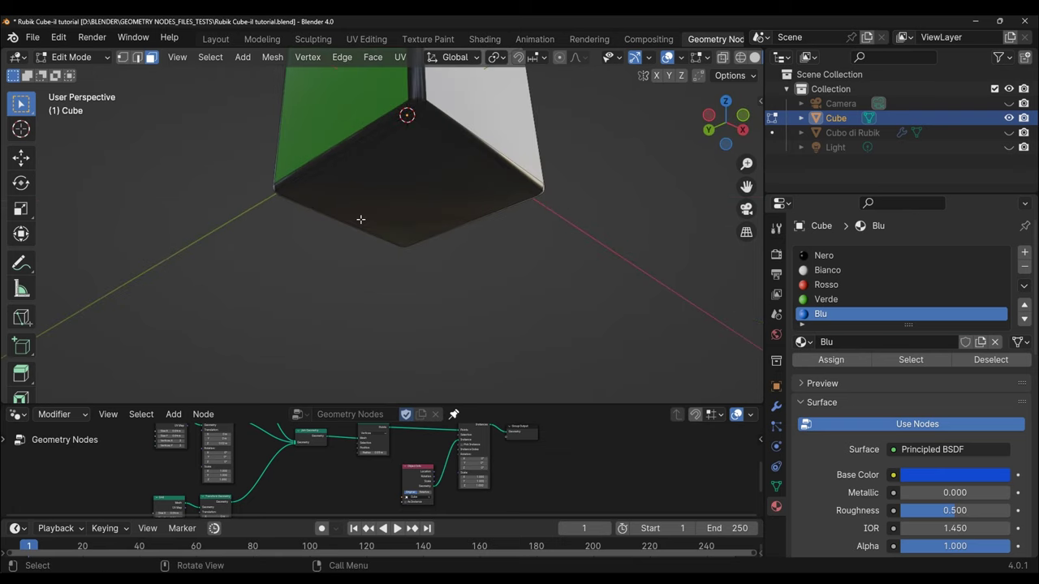
Select the bottom face and assign it a new material named 'Arancio' in a new slot
left_click(436, 193)
left_click(933, 314)
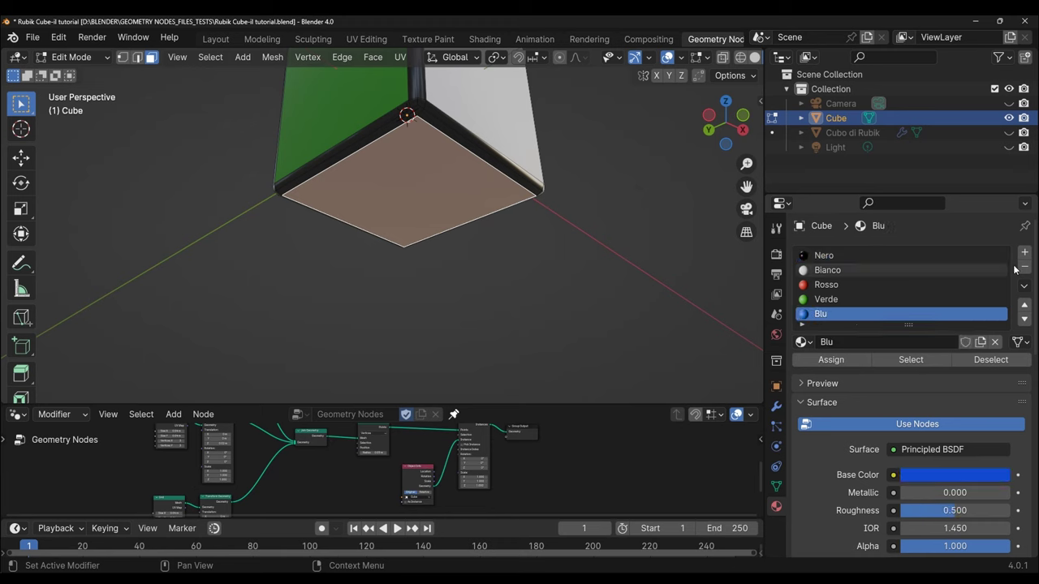
left_click(1025, 252)
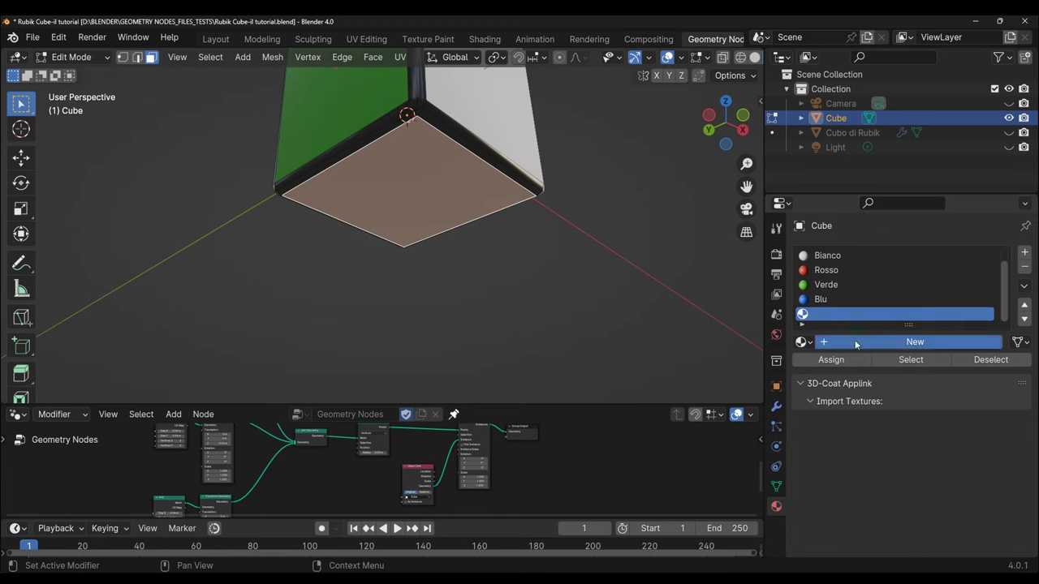
left_click(856, 342)
double_click(870, 342)
type("A")
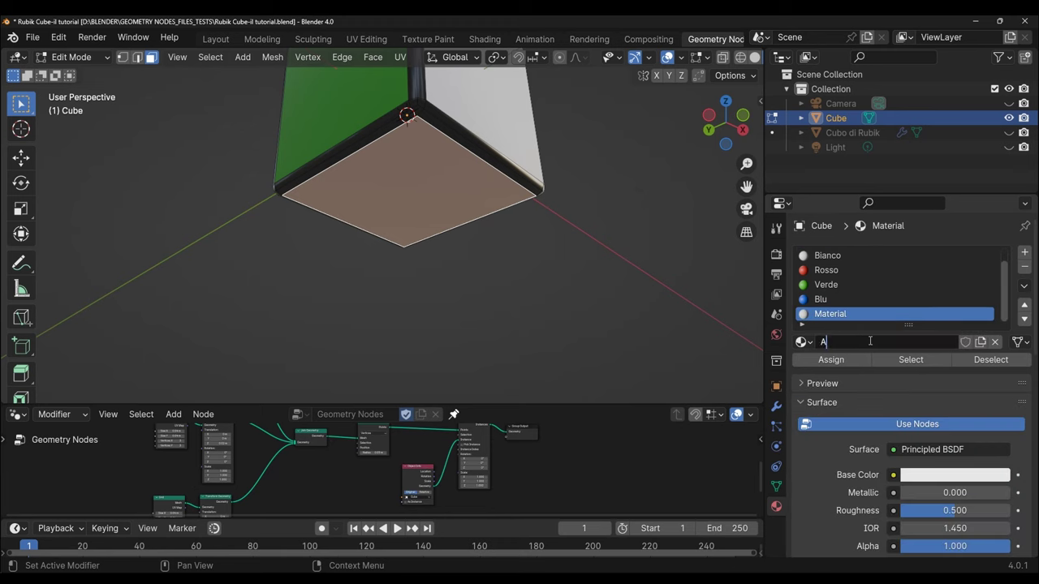
type("rancio")
key("Return")
left_click(839, 363)
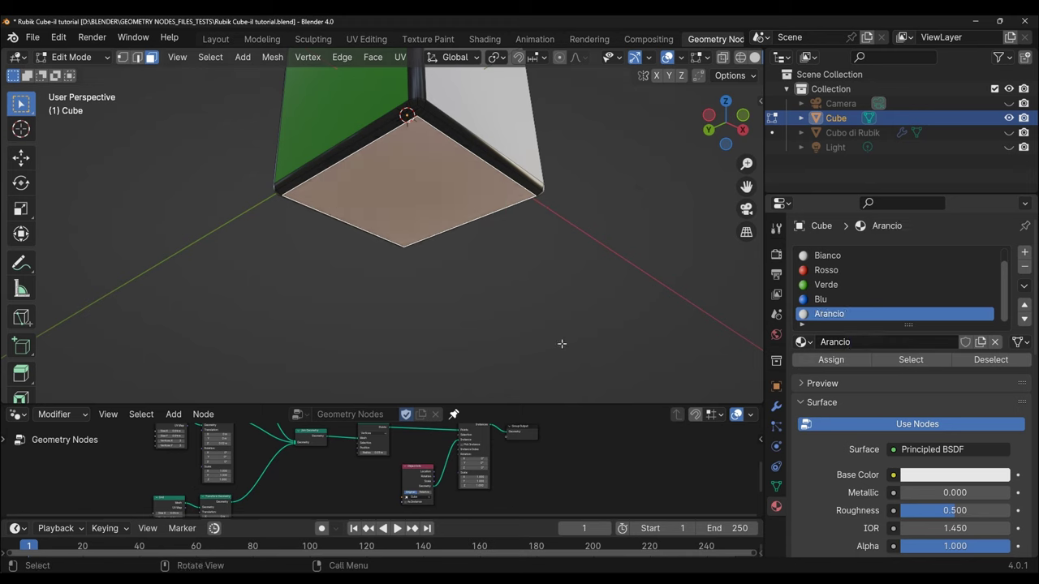
Set Arancio's base colour to orange-red (hue 0.016, saturation 0.980)
left_click(941, 476)
left_click_drag(922, 311, 906, 362)
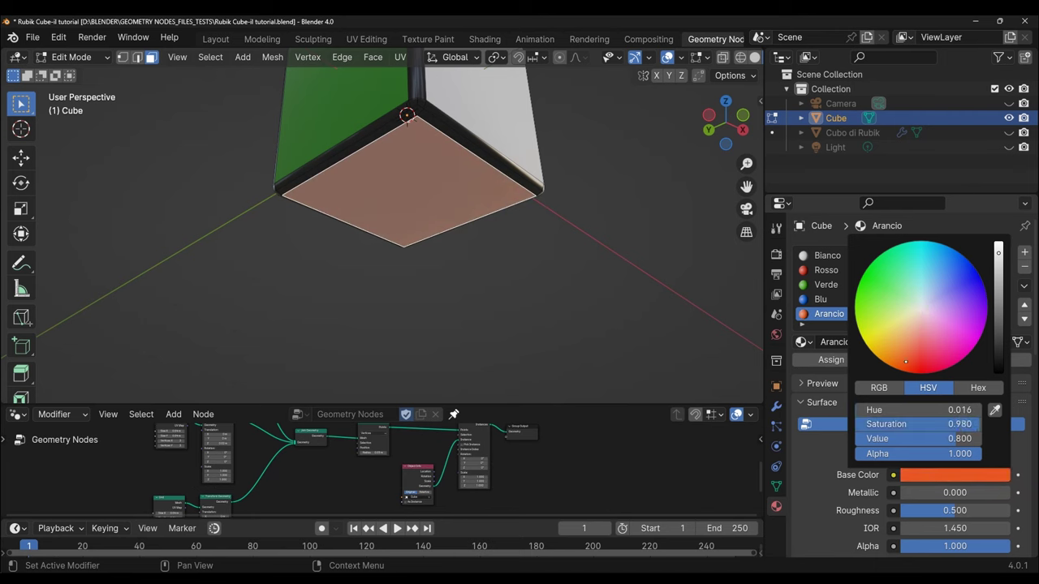
left_click(503, 284)
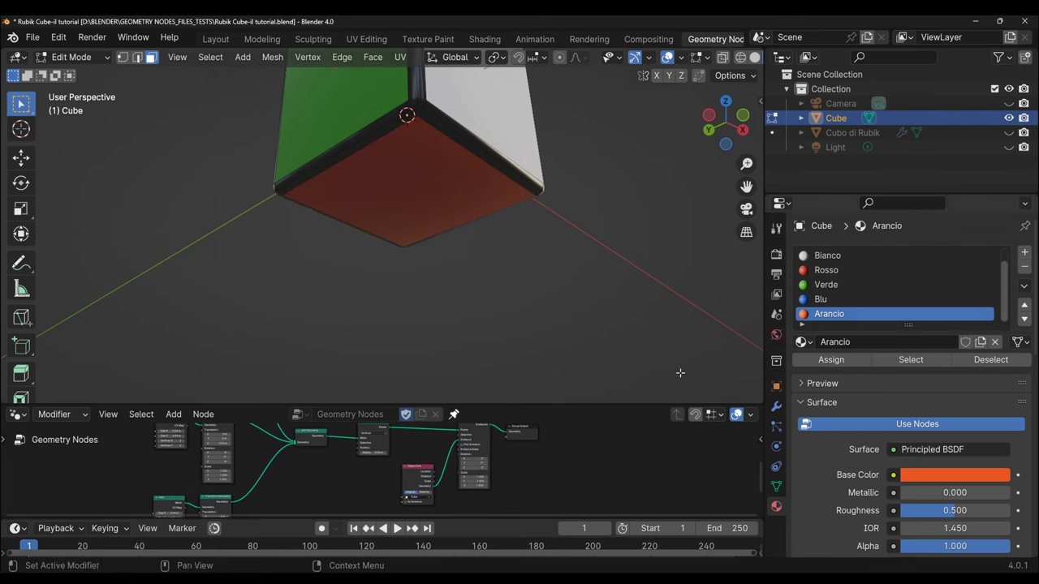
mouse_move(681, 374)
middle_mouse_down()
mouse_move(214, 317)
mouse_move(479, 202)
middle_mouse_up()
Select another face and assign it a new material named 'Giallo' in a new slot
left_click(479, 202)
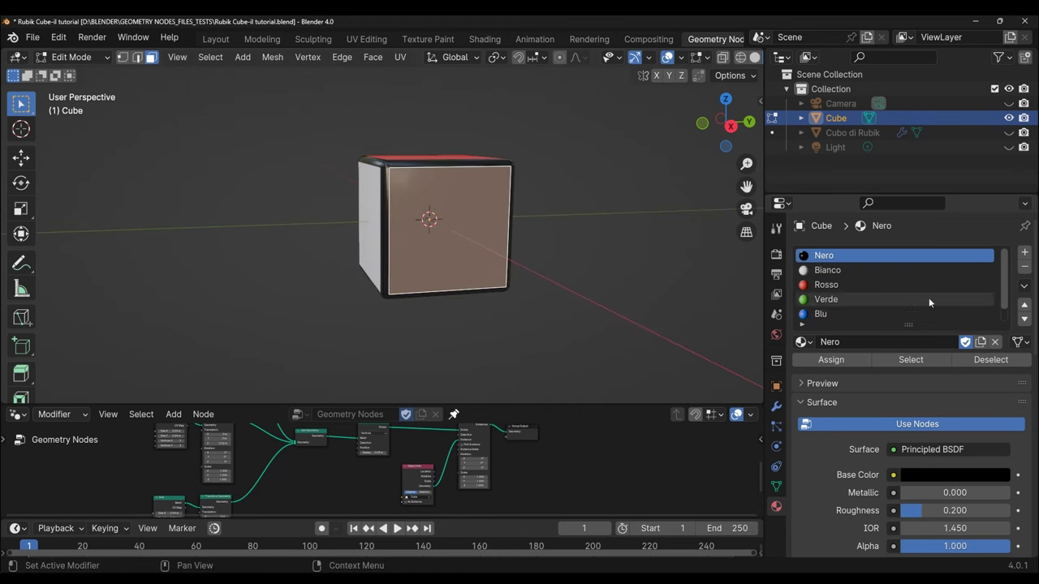
left_click(925, 314)
left_click(1024, 254)
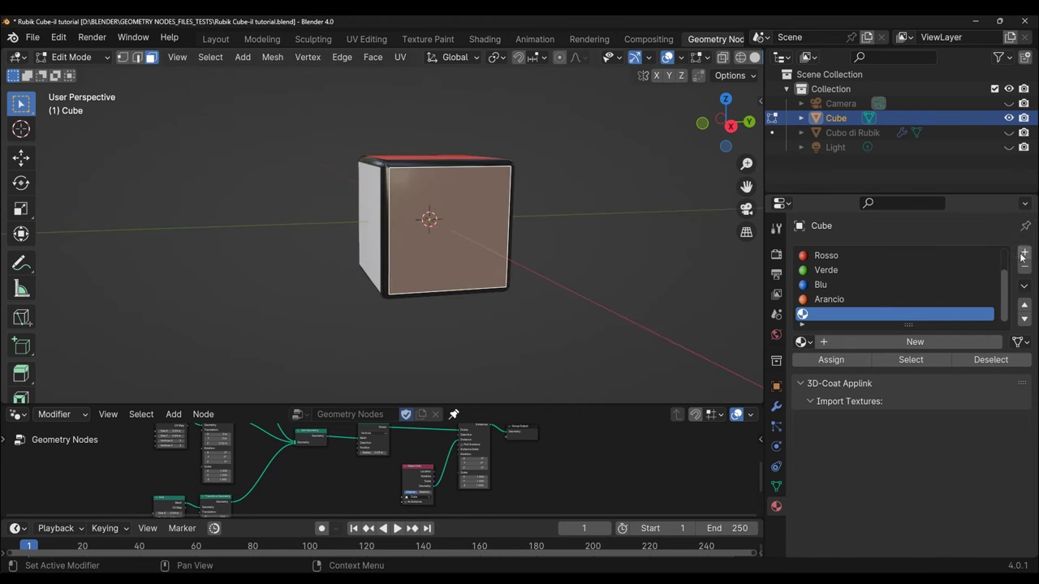
left_click(844, 342)
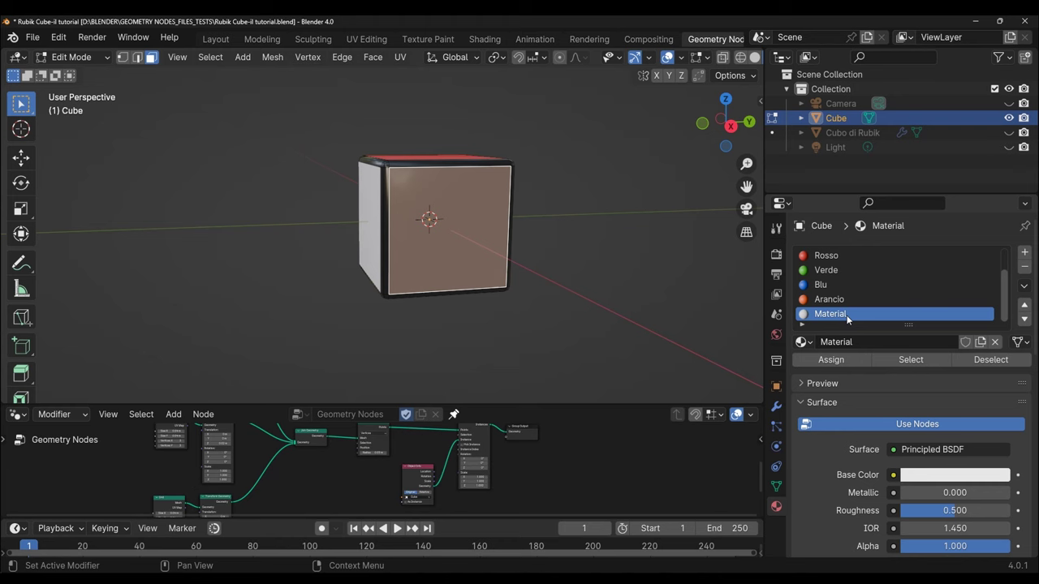
key("i")
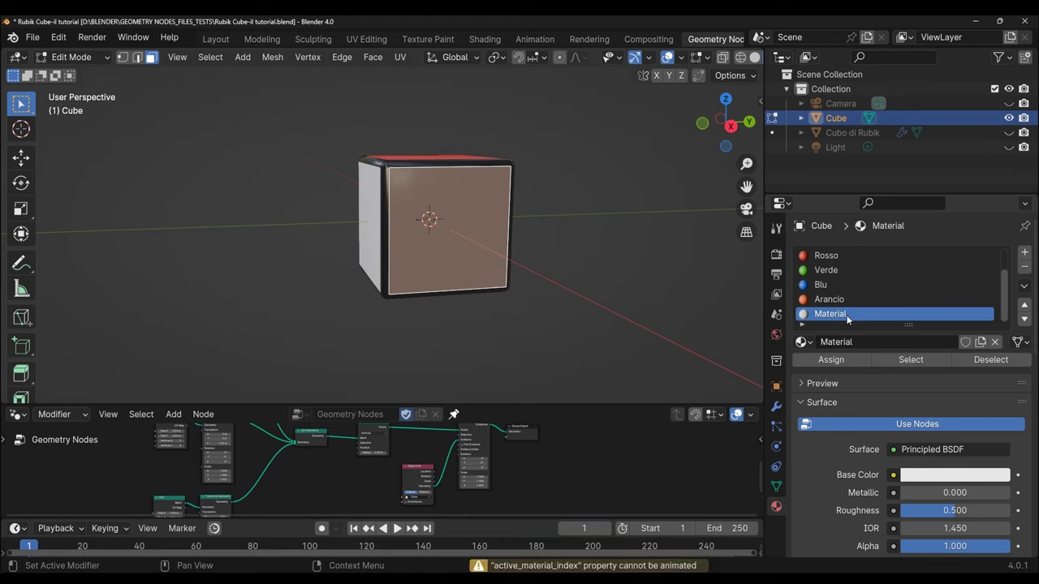
left_click(873, 341)
type("Giallo")
key("Return")
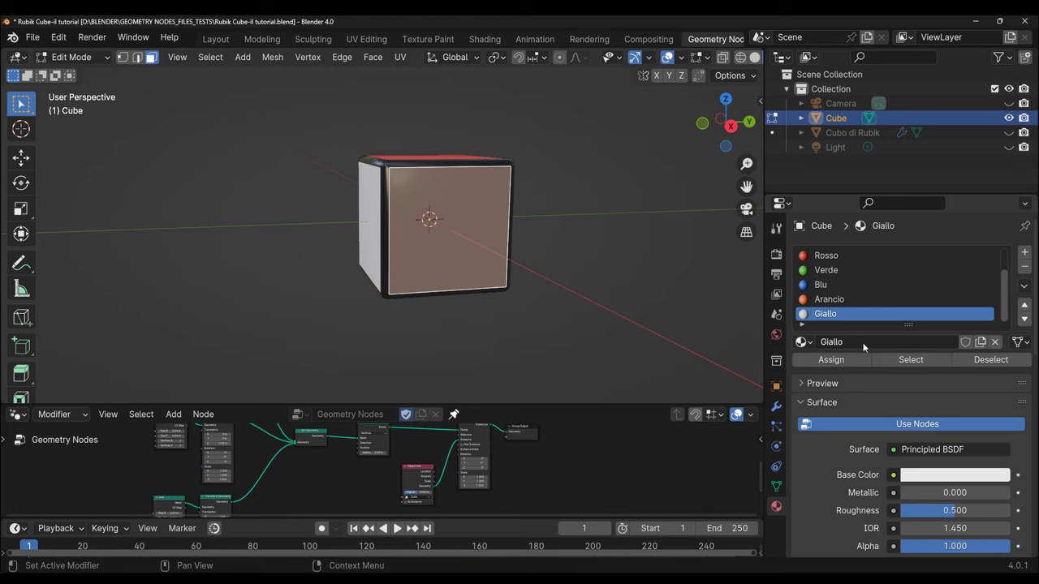
left_click(844, 361)
Set Giallo's base colour to yellow, then make Nero the active slot
left_click(945, 475)
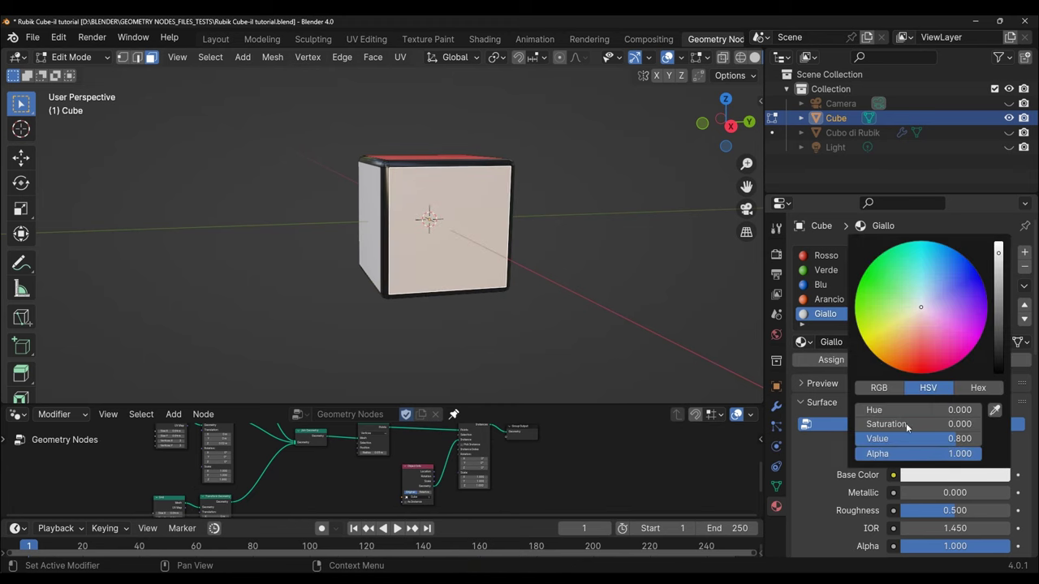
left_click(877, 349)
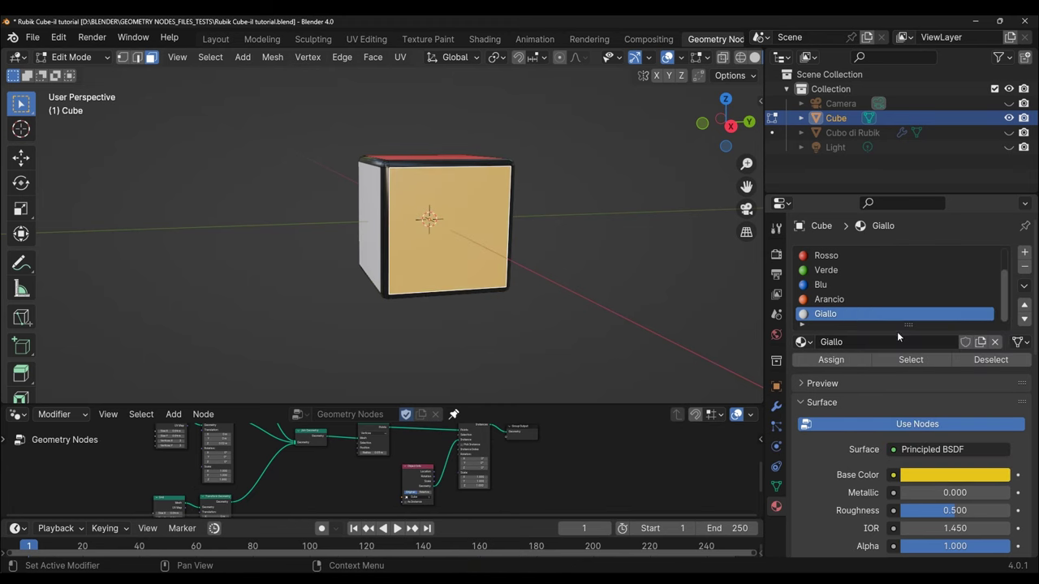
middle_click_drag(698, 337, 543, 326)
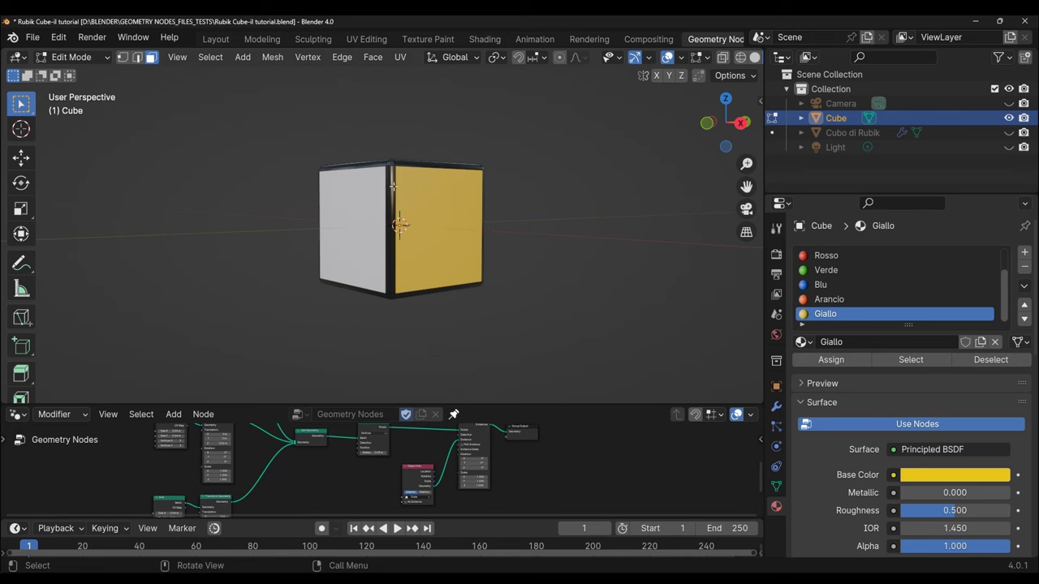
scroll(883, 269, "up", 2)
left_click(861, 257)
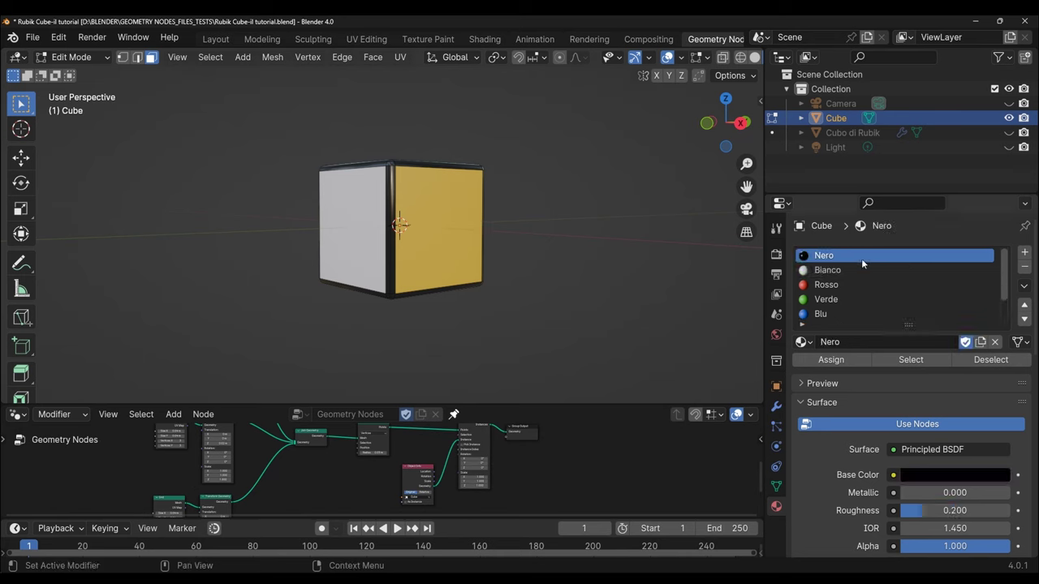
Return to Object Mode and, in front view, move the coloured cube left along X
left_click(73, 57)
left_click(77, 71)
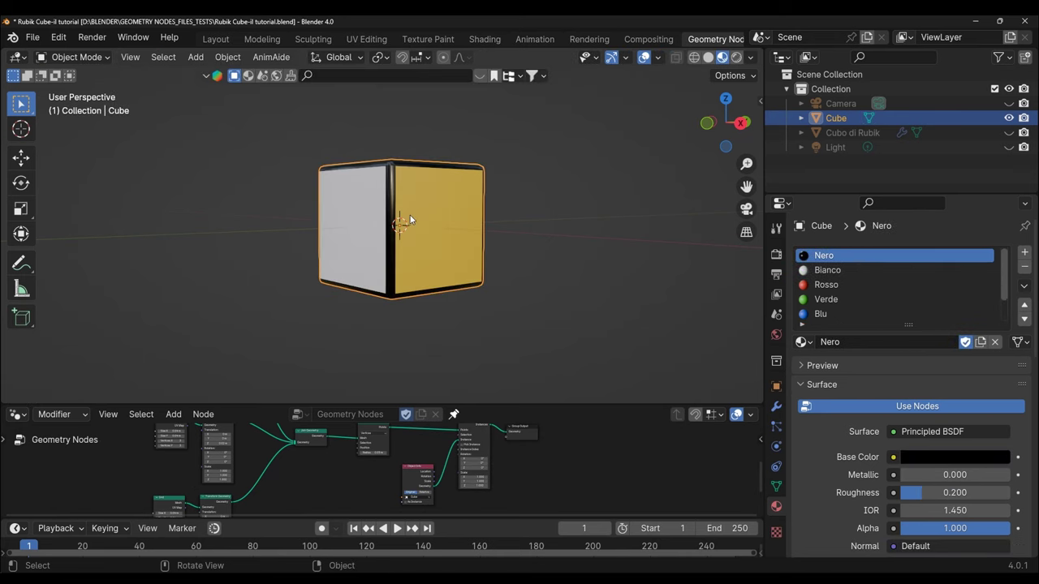
scroll(415, 288, "down", 3)
middle_click_drag(416, 286, 387, 302)
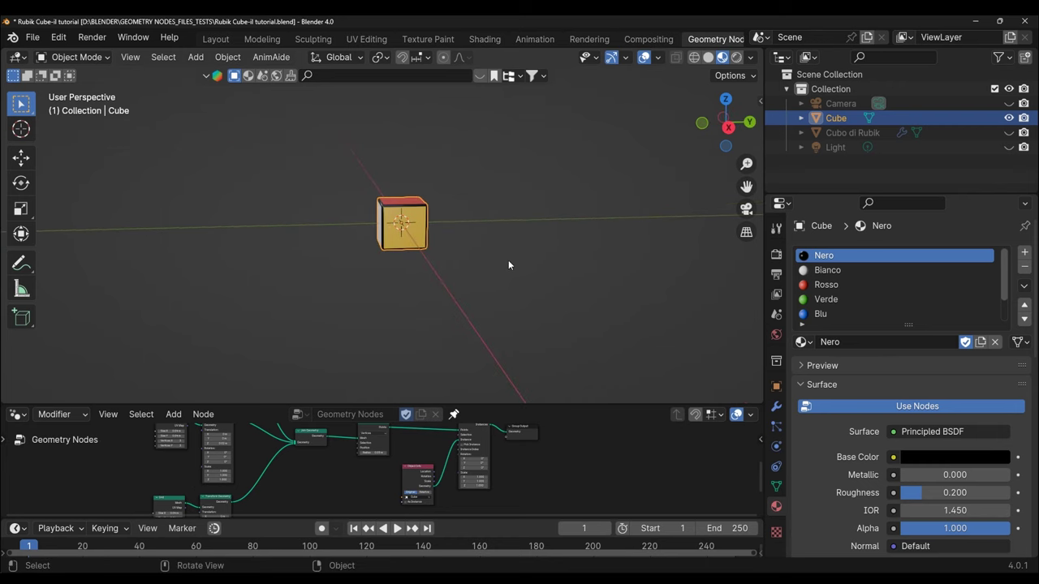
key("KP_1")
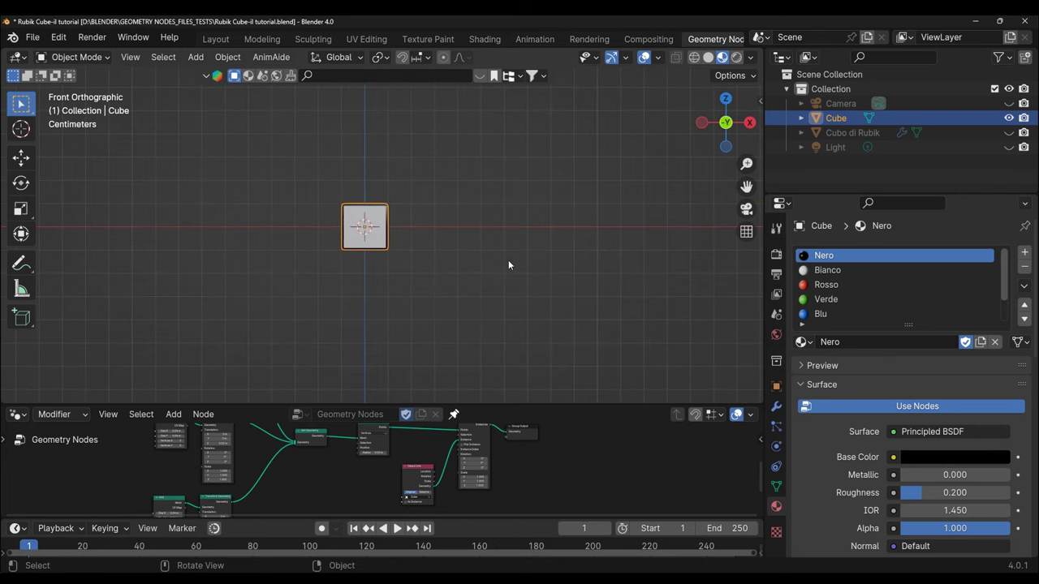
key("g")
key("z")
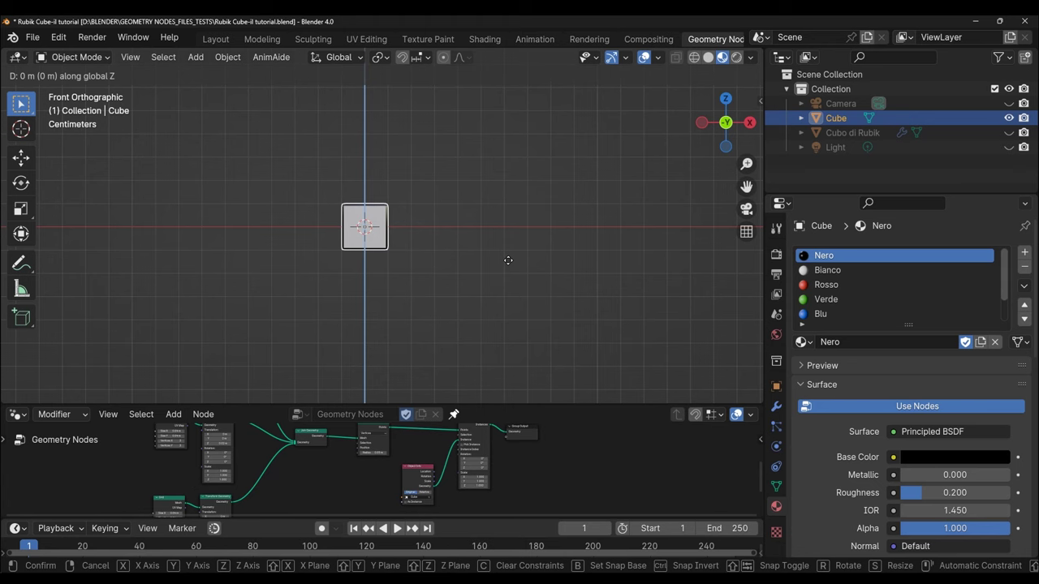
key("x")
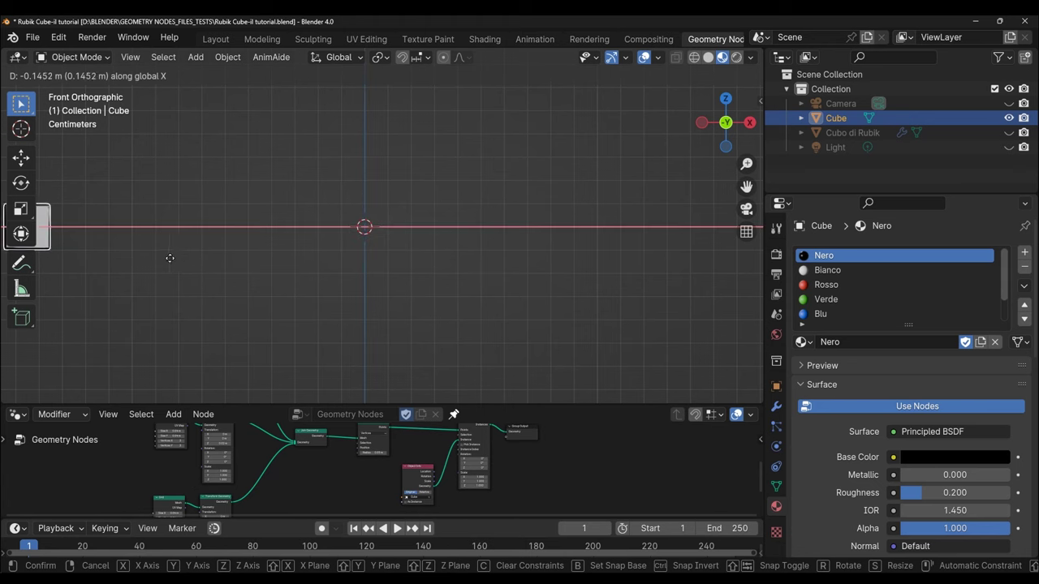
left_click(170, 255)
Unhide Cubo di Rubik and orbit around the 3×3 grid to inspect its coloured faces
left_click(1009, 132)
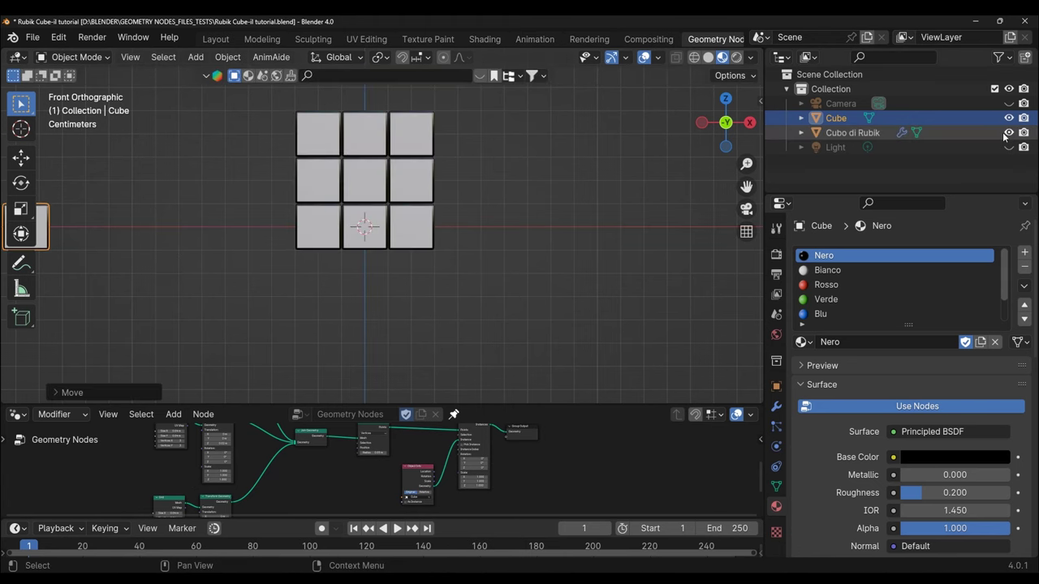
mouse_move(508, 275)
middle_mouse_down()
mouse_move(580, 307)
mouse_move(672, 305)
mouse_move(599, 317)
middle_mouse_up()
mouse_move(466, 323)
middle_mouse_down()
mouse_move(595, 352)
mouse_move(667, 340)
middle_mouse_up()
middle_click_drag(513, 357, 529, 396)
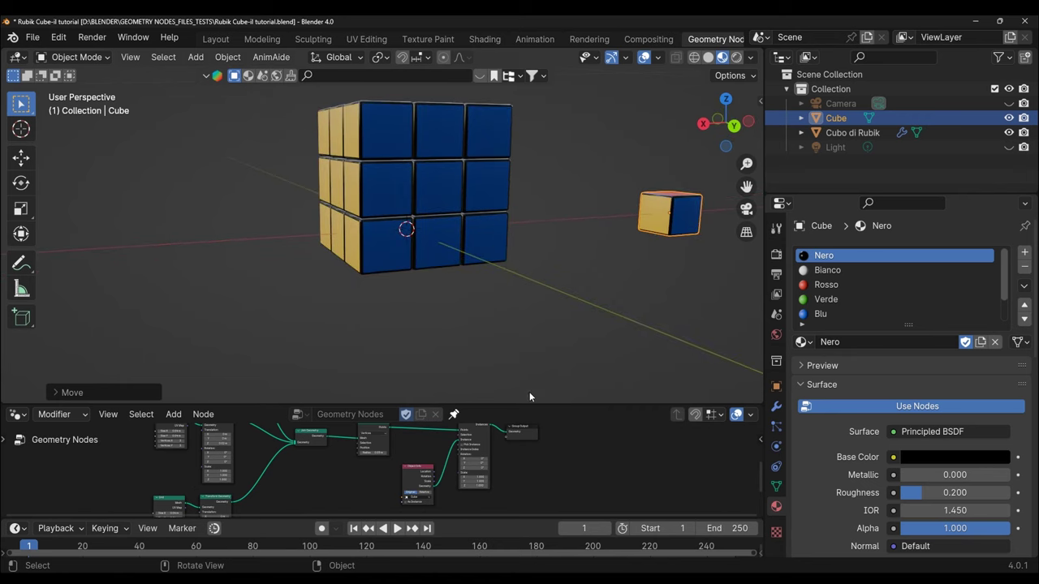
mouse_move(525, 404)
left_mouse_down()
mouse_move(525, 331)
mouse_move(497, 382)
left_mouse_up()
scroll(540, 257, "down", 2)
scroll(487, 295, "up", 2)
mouse_move(487, 296)
middle_mouse_down()
mouse_move(536, 271)
mouse_move(662, 260)
mouse_move(626, 282)
mouse_move(506, 295)
mouse_move(427, 278)
middle_mouse_up()
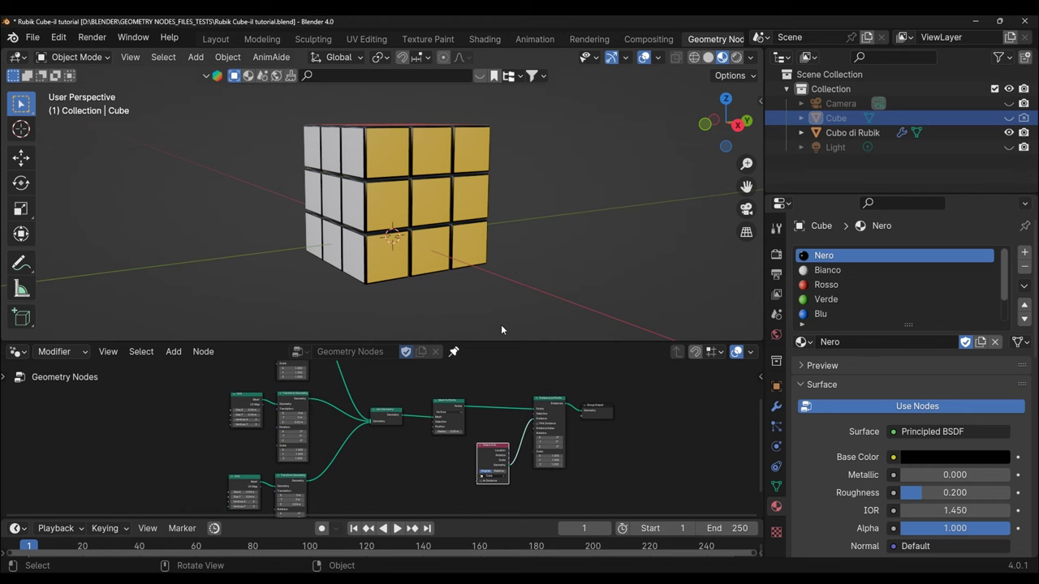
left_click_drag(498, 342, 499, 309)
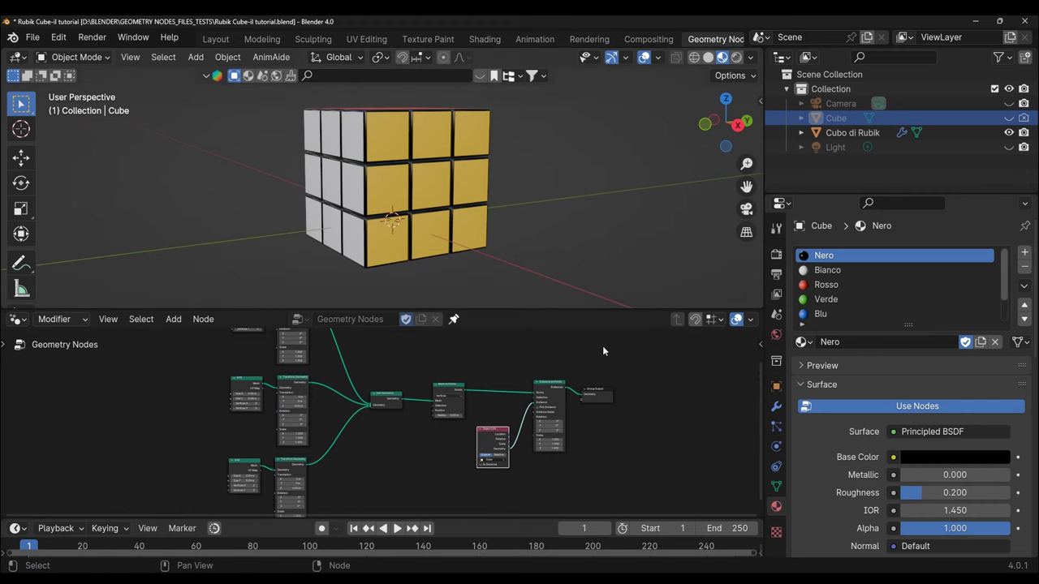
Select Cubo di Rubik, briefly enter Edit Mode, then return it to Object Mode
middle_click_drag(673, 435, 620, 447)
left_click(438, 225)
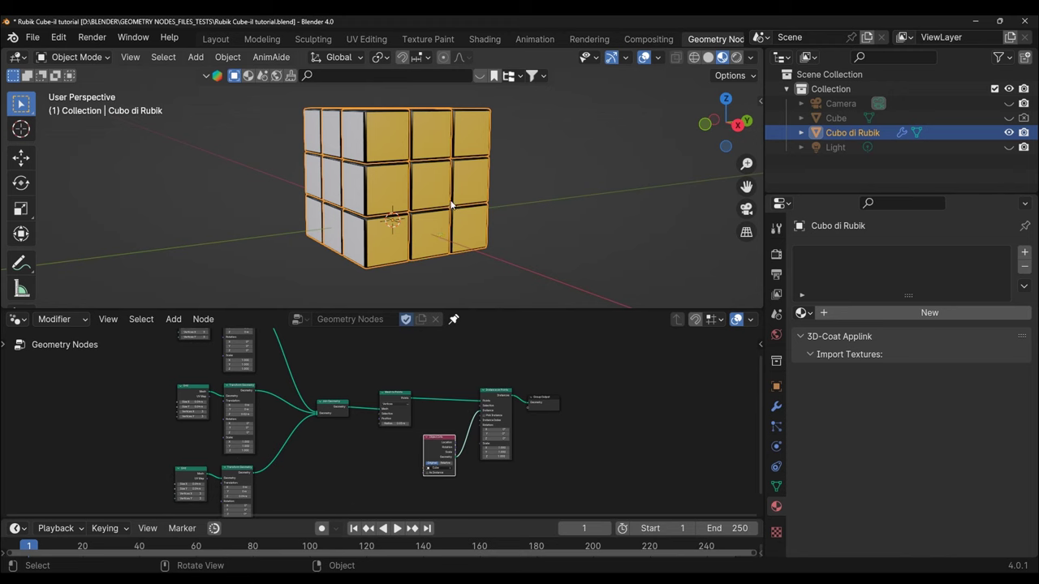
left_click(32, 37)
left_click(75, 56)
left_click(88, 90)
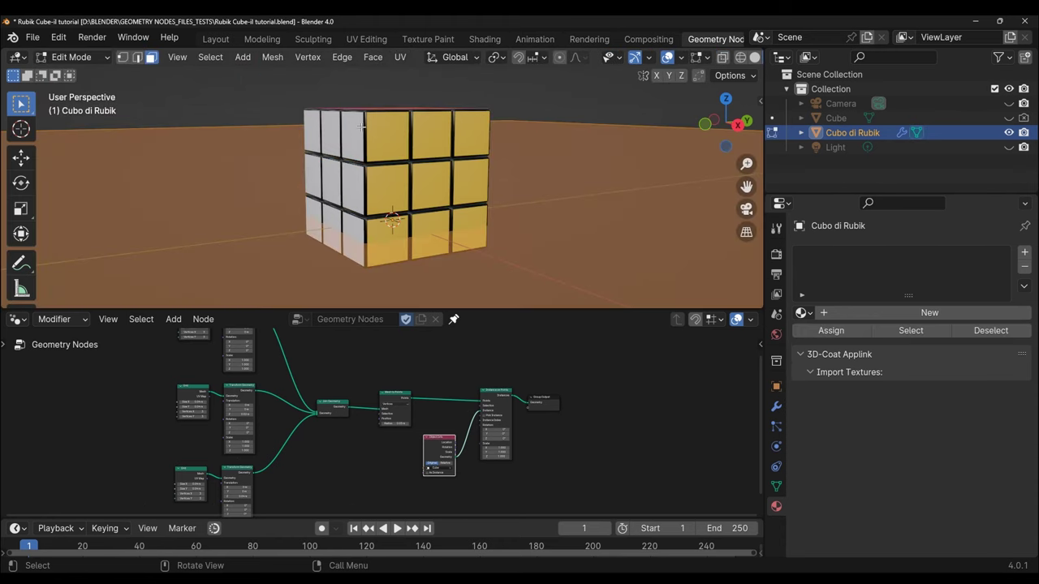
scroll(481, 285, "down", 2)
scroll(481, 284, "down", 2)
scroll(480, 284, "down", 2)
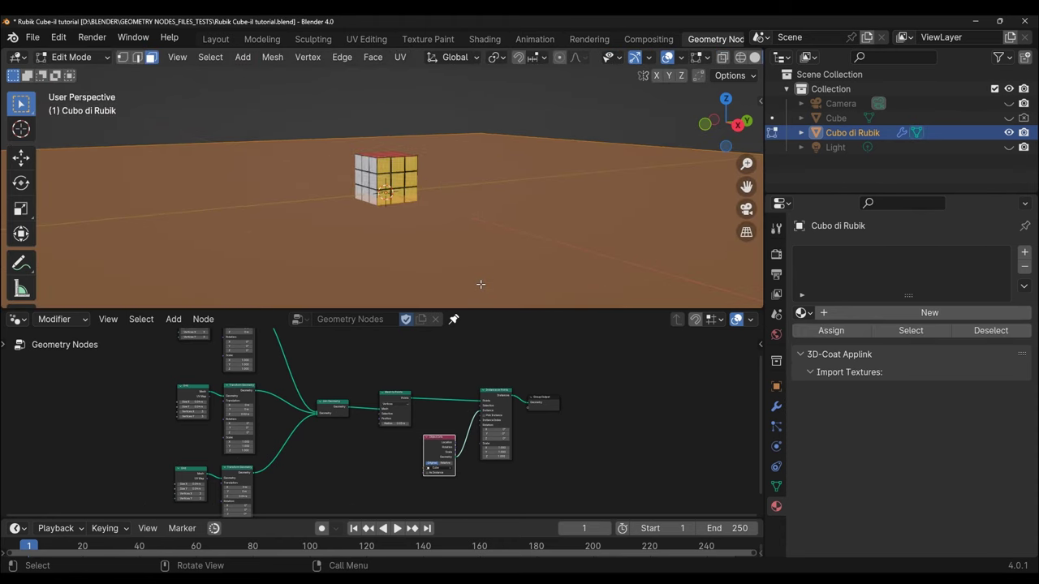
scroll(481, 284, "up", 4)
left_click(73, 57)
left_click(79, 72)
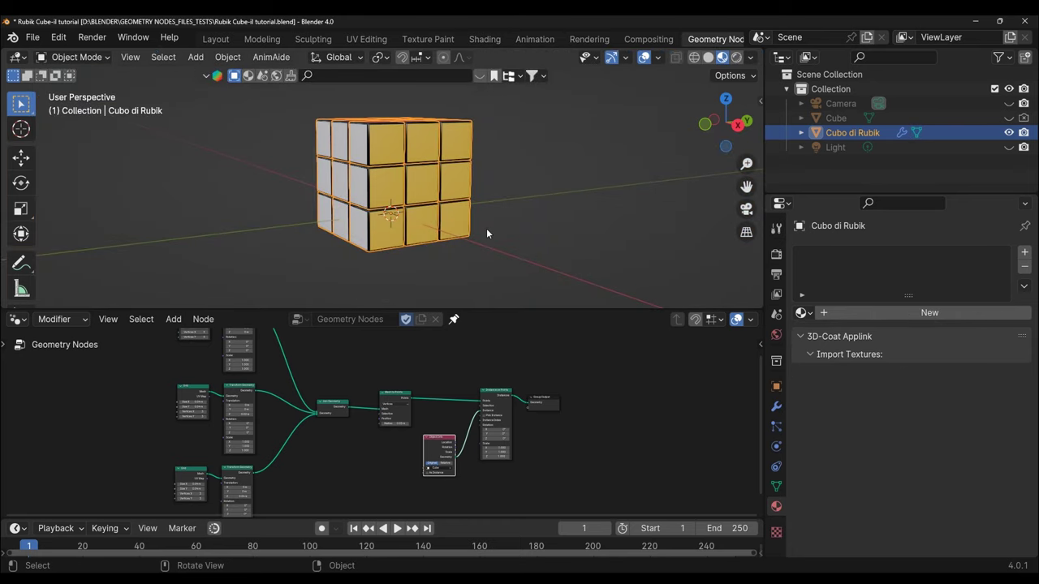
Enlarge the node editor and drag Group Output right, away from Instance on Points
scroll(581, 397, "up", 3)
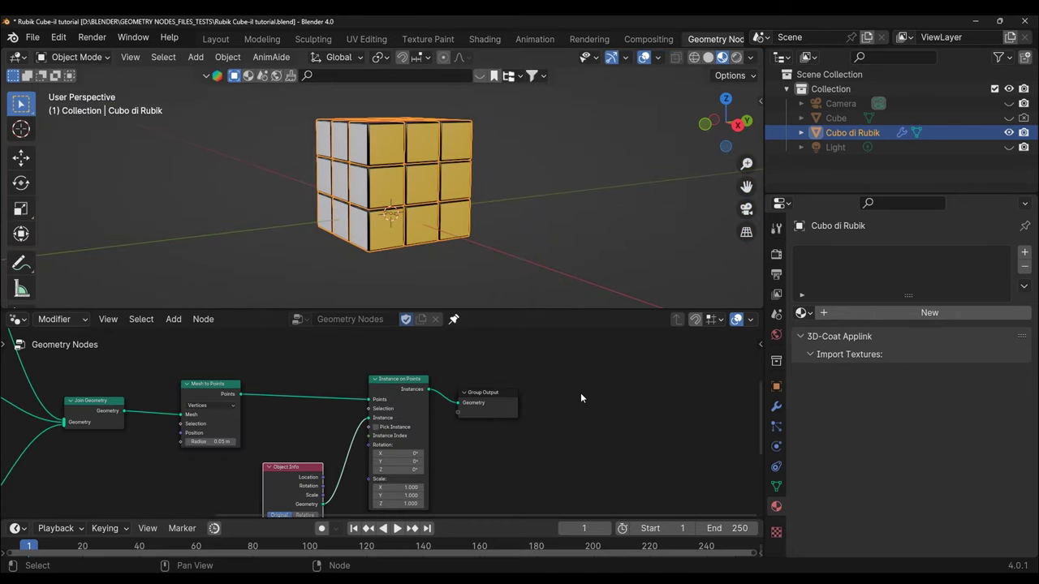
scroll(537, 415, "up", 1)
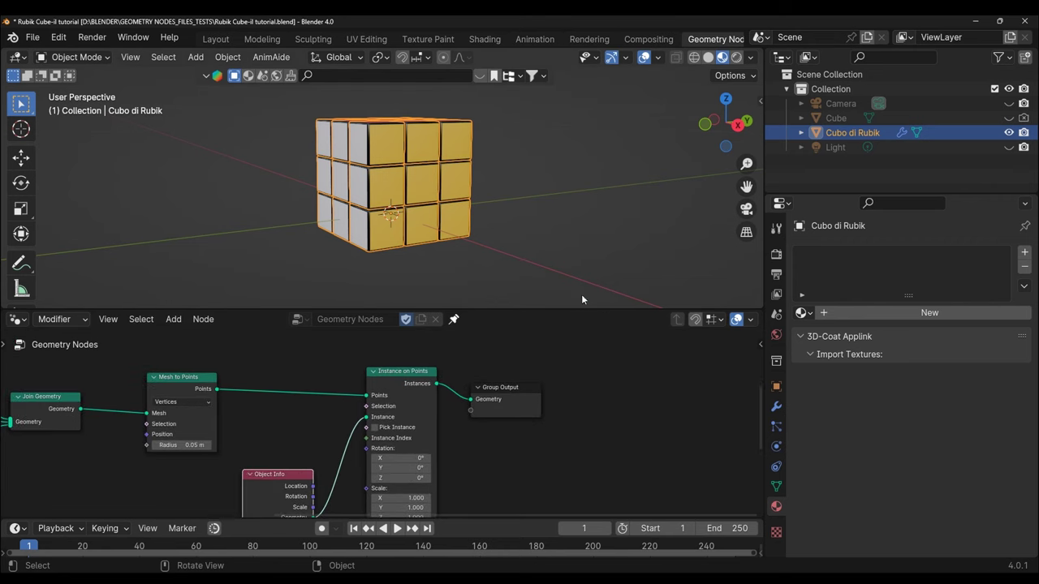
left_click_drag(572, 307, 576, 244)
scroll(581, 375, "up", 2)
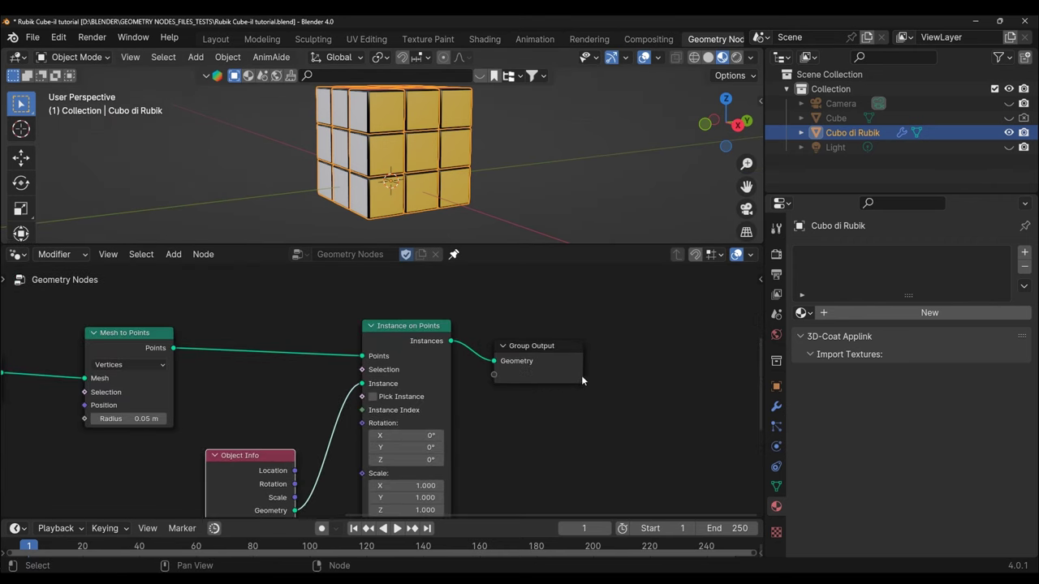
middle_click_drag(523, 417, 477, 394)
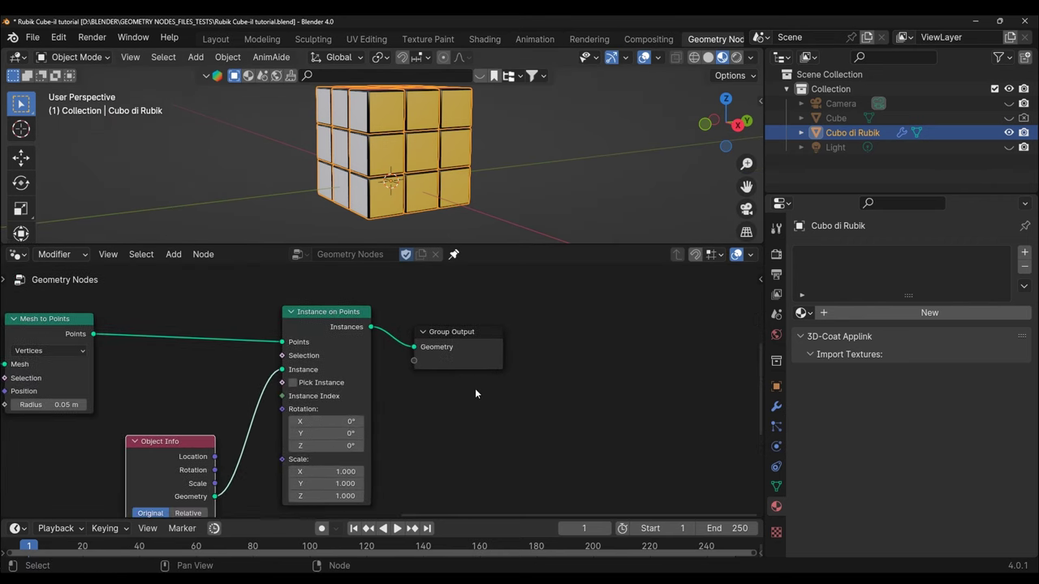
left_click(465, 336)
left_click_drag(465, 334, 624, 322)
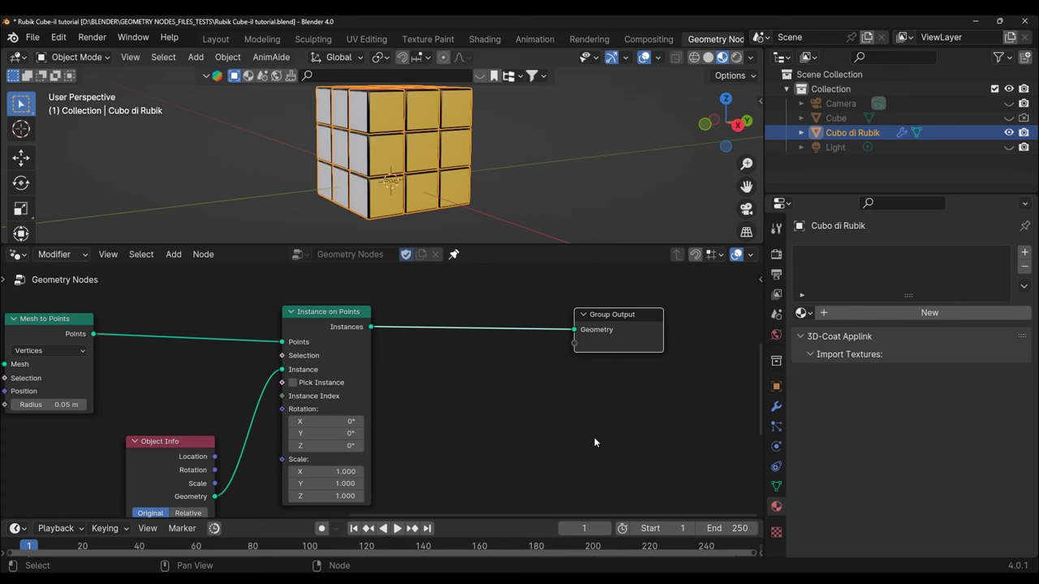
Add a Realize Instances node via the 'reali' search and open the Geometry Nodes modifier menu
key("shift+a")
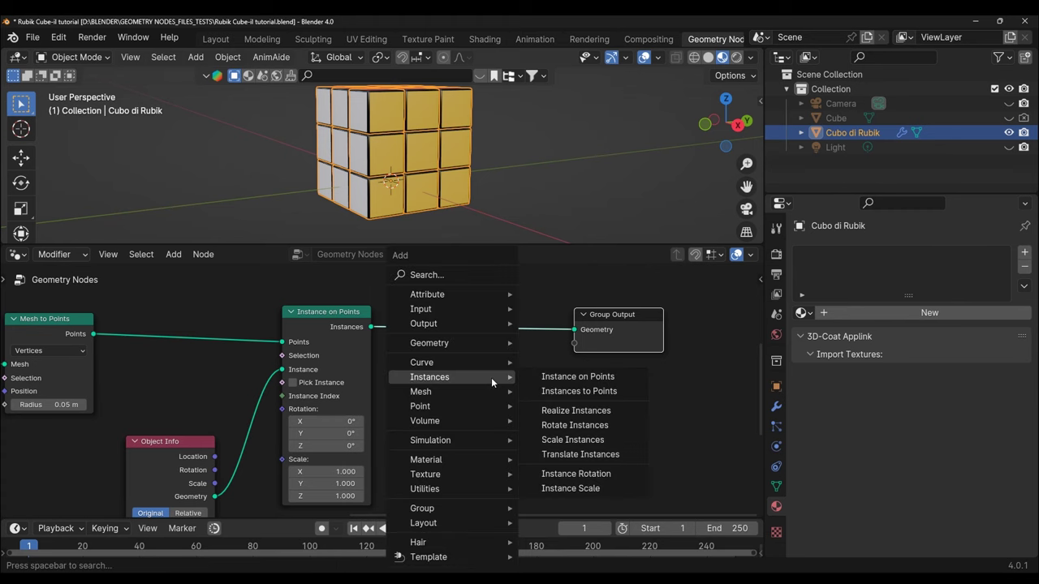
type("s")
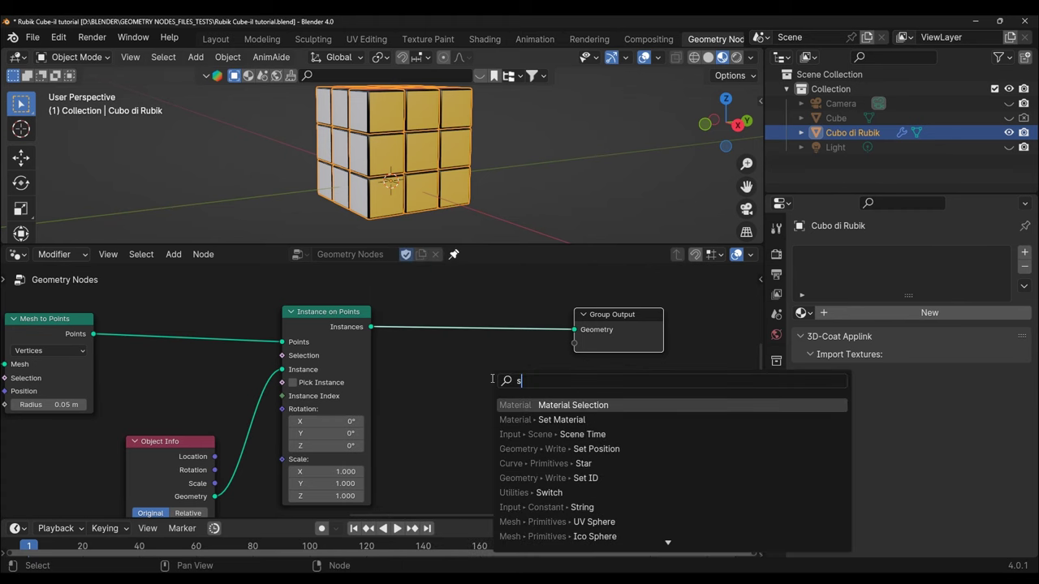
key("BackSpace")
type("reali")
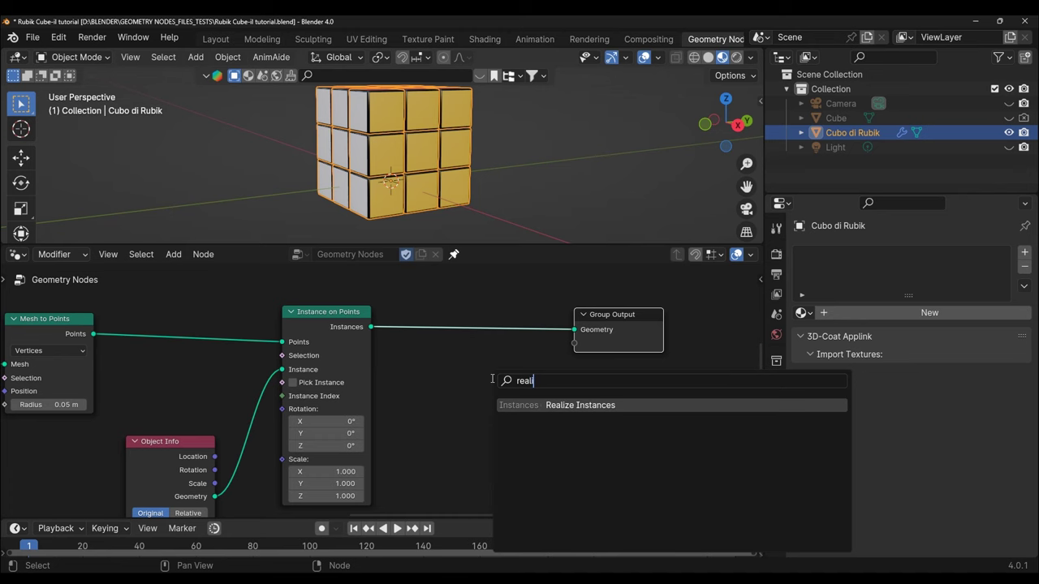
left_click(565, 409)
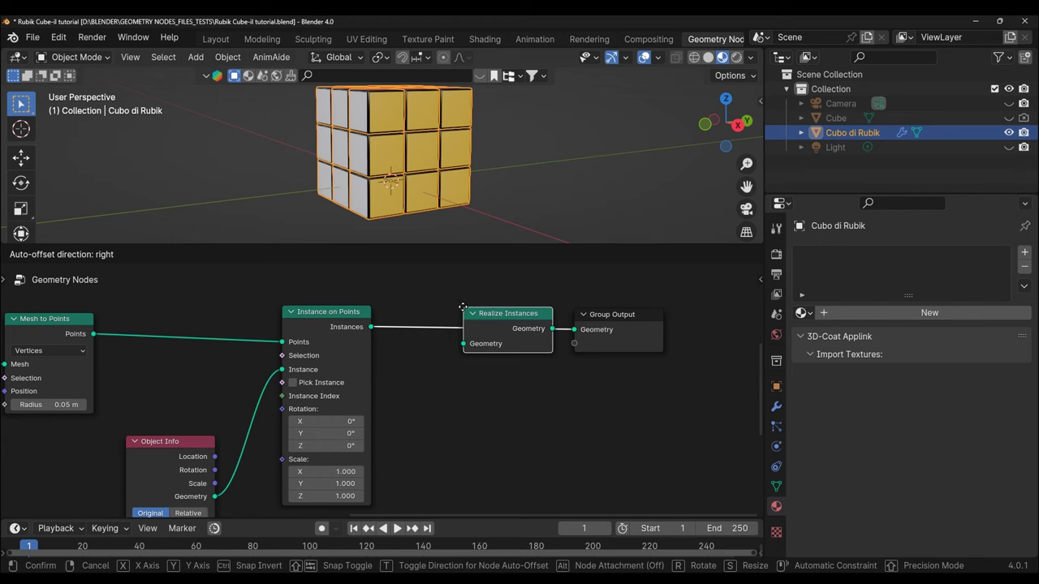
left_click(463, 308)
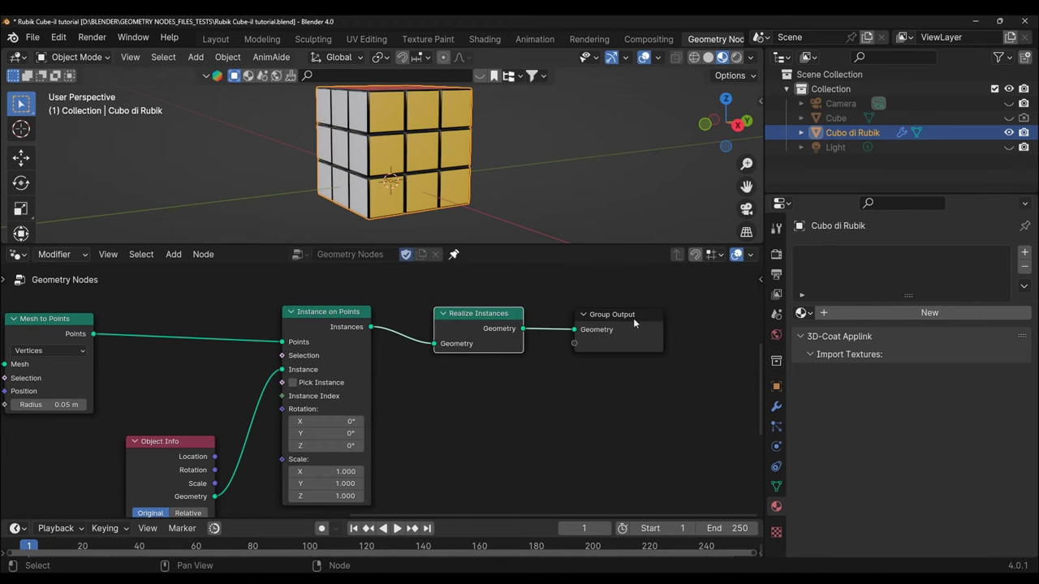
left_click(980, 308)
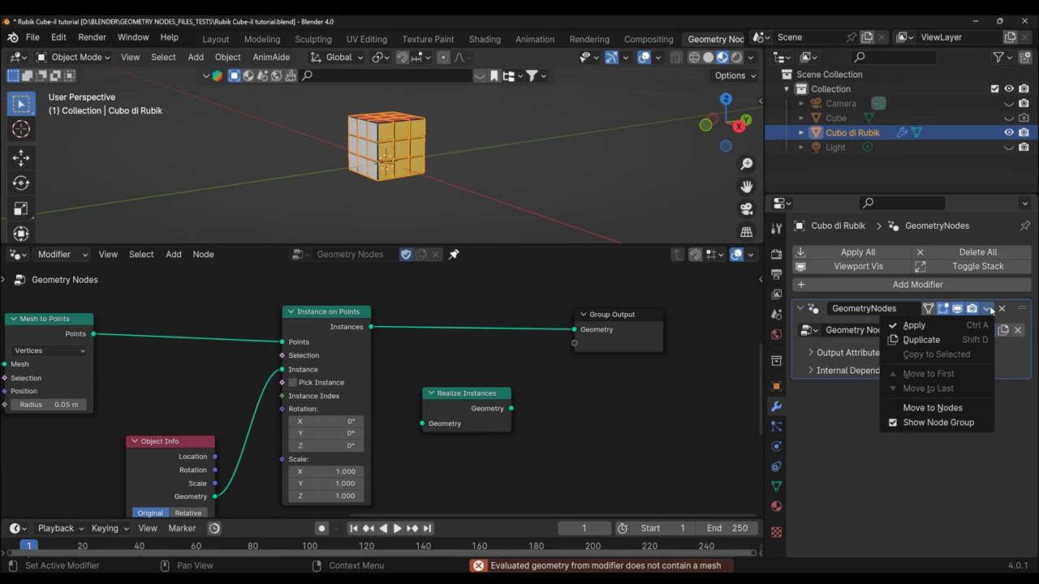
Connect Realize Instances between Instance on Points and Group Output, then apply the Geometry Nodes modifier
left_click(948, 325)
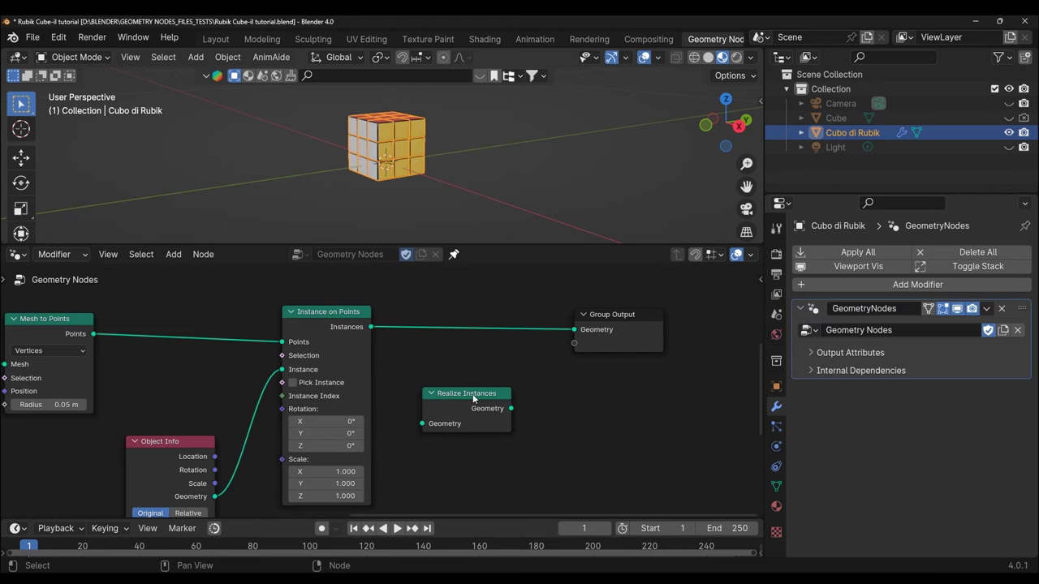
left_click_drag(472, 393, 494, 316)
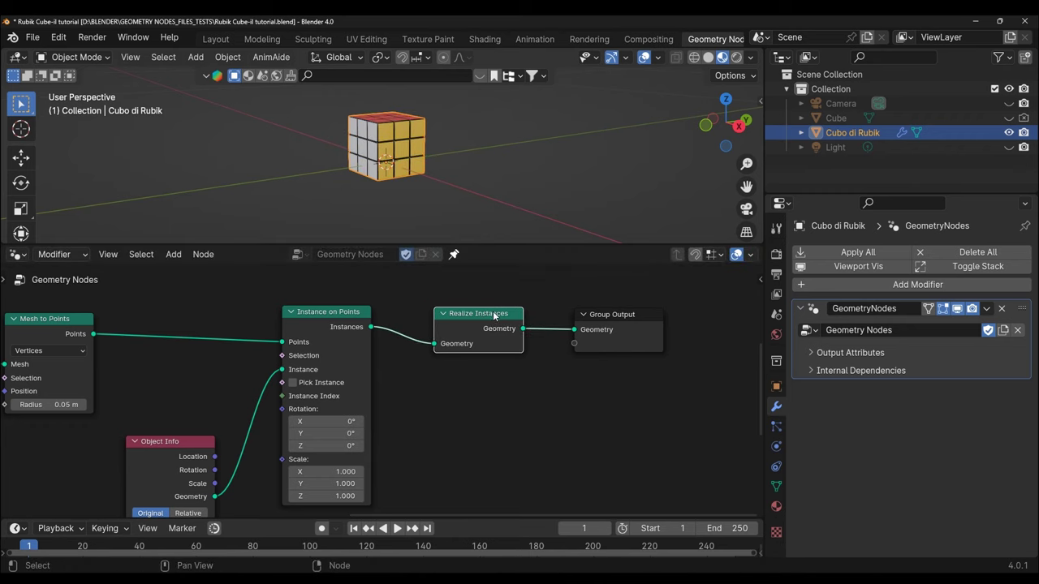
left_click(989, 311)
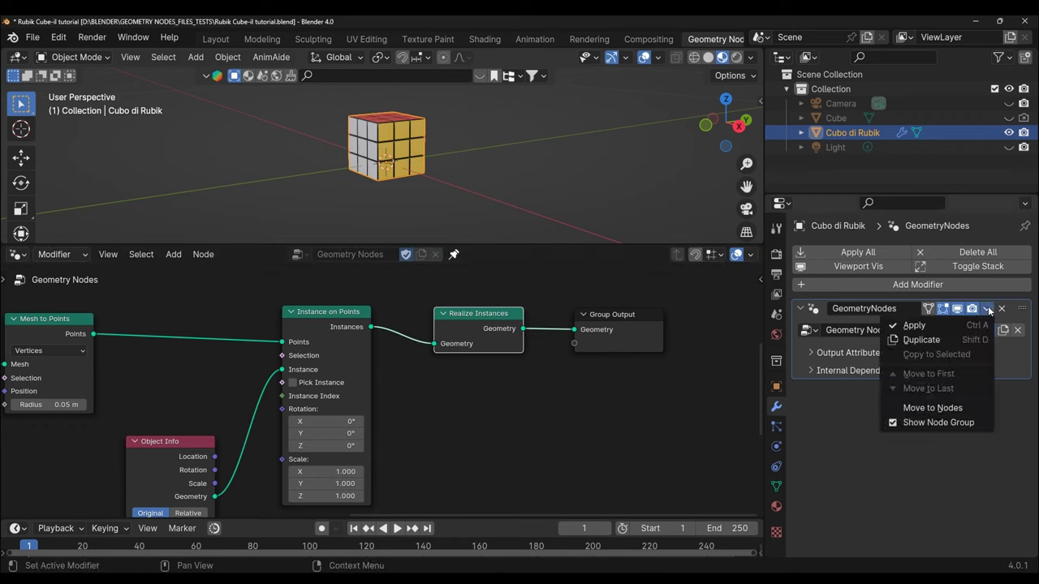
left_click(914, 325)
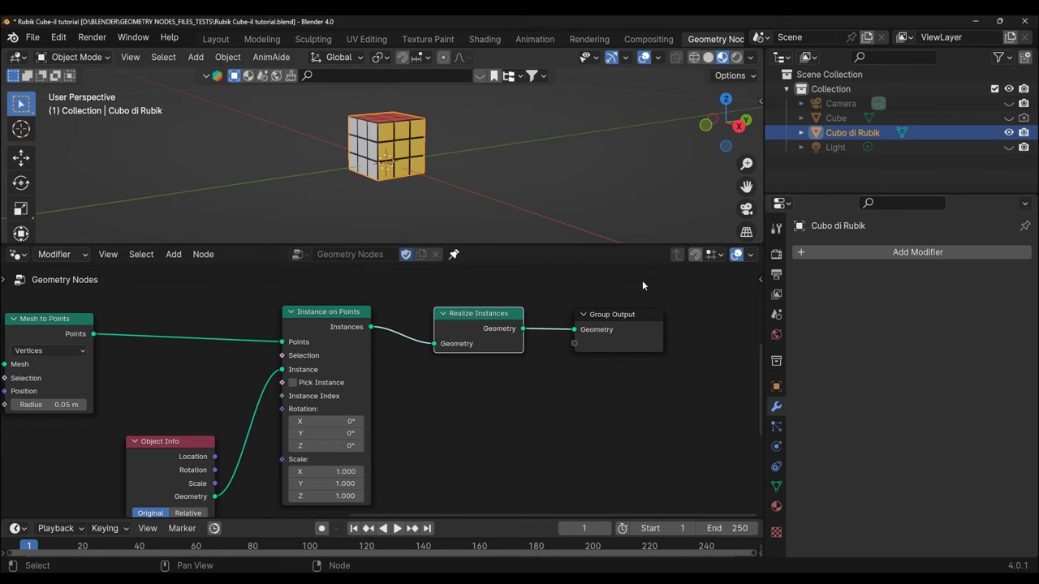
left_click_drag(578, 246, 598, 327)
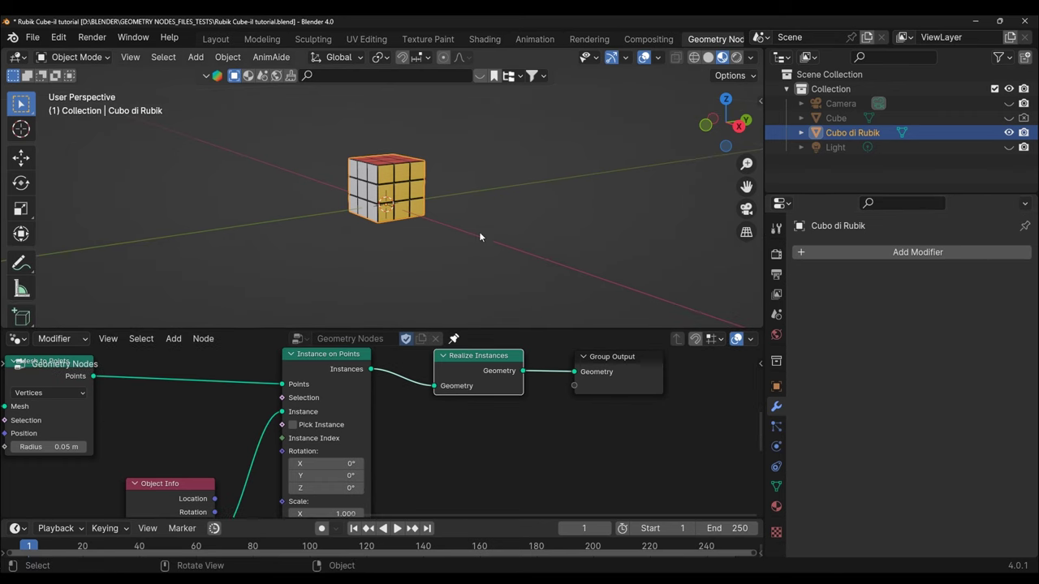
scroll(479, 235, "up", 4)
middle_click_drag(418, 239, 457, 247)
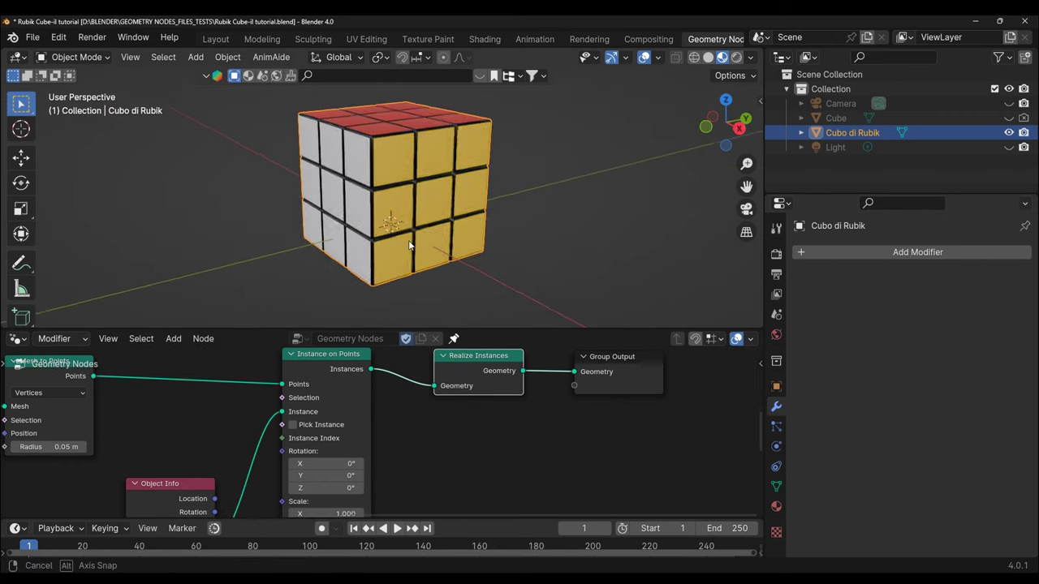
left_click(91, 58)
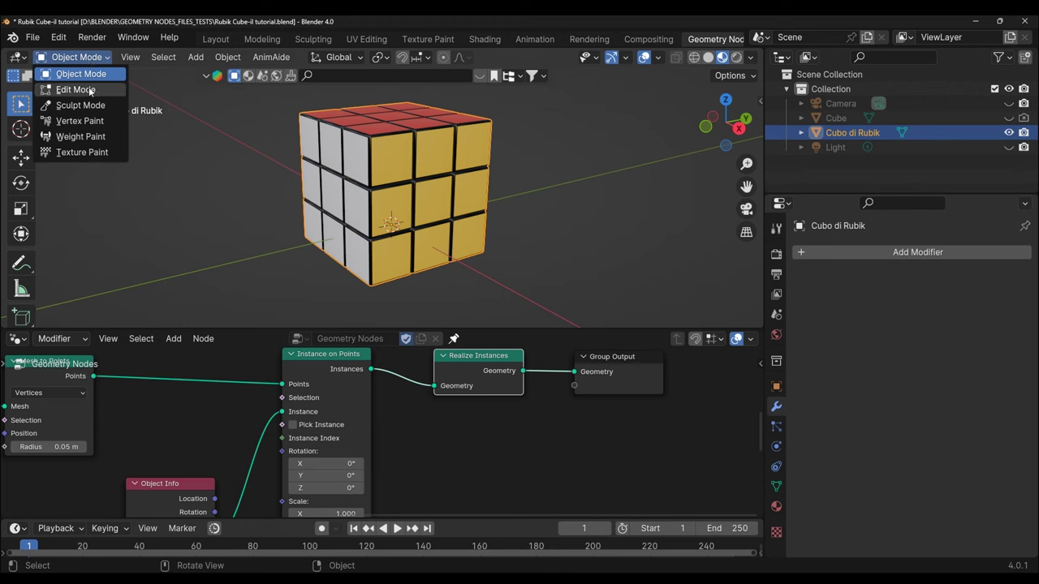
left_click(89, 86)
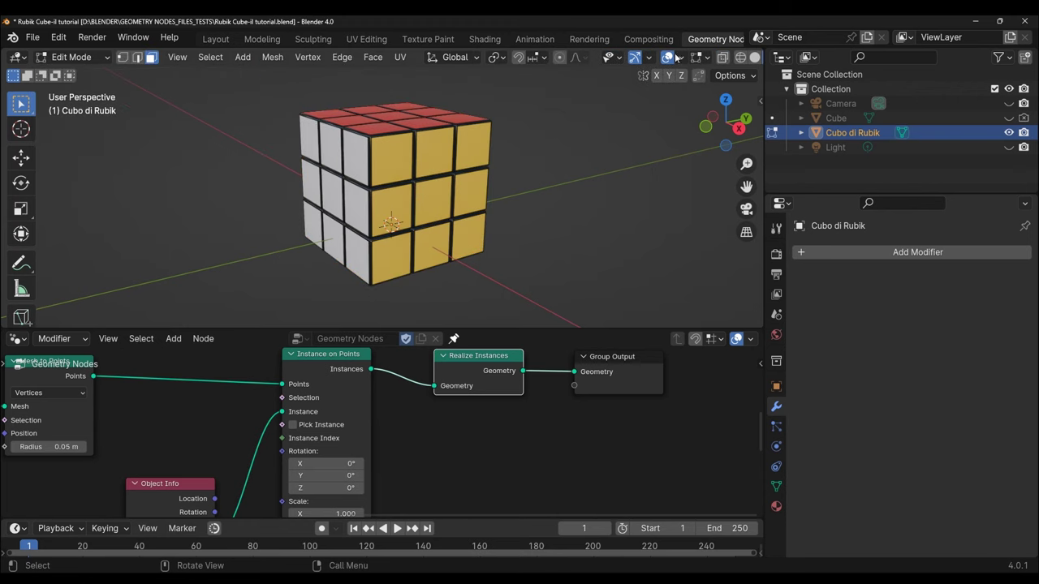
scroll(392, 240, "down", 2)
mouse_move(392, 240)
middle_mouse_down()
mouse_move(584, 204)
mouse_move(478, 232)
mouse_move(392, 147)
middle_mouse_up()
middle_click_drag(506, 170, 402, 182)
middle_click_drag(473, 176, 454, 221)
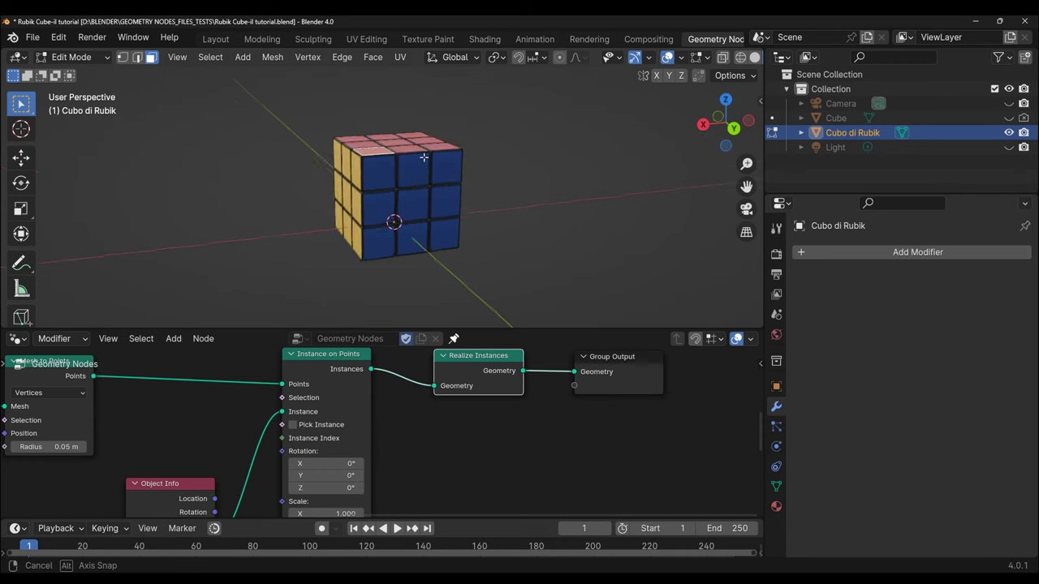
scroll(454, 222, "up", 3)
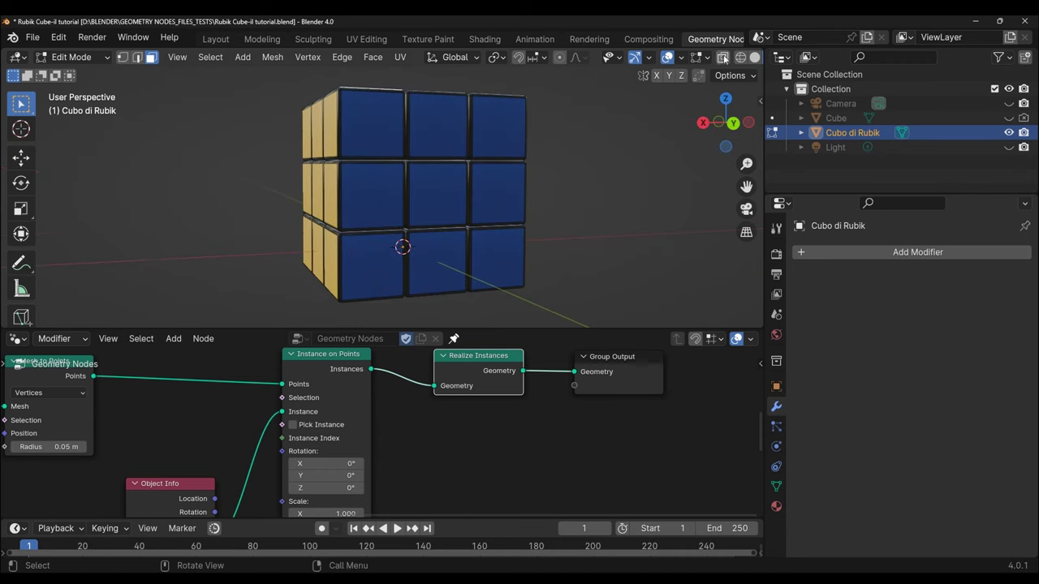
left_click(742, 59)
mouse_move(523, 206)
middle_mouse_down()
mouse_move(563, 260)
mouse_move(545, 266)
mouse_move(228, 131)
middle_mouse_up()
scroll(563, 260, "up", 1)
scroll(564, 260, "up", 2)
scroll(545, 266, "down", 4)
left_click(71, 57)
left_click(73, 72)
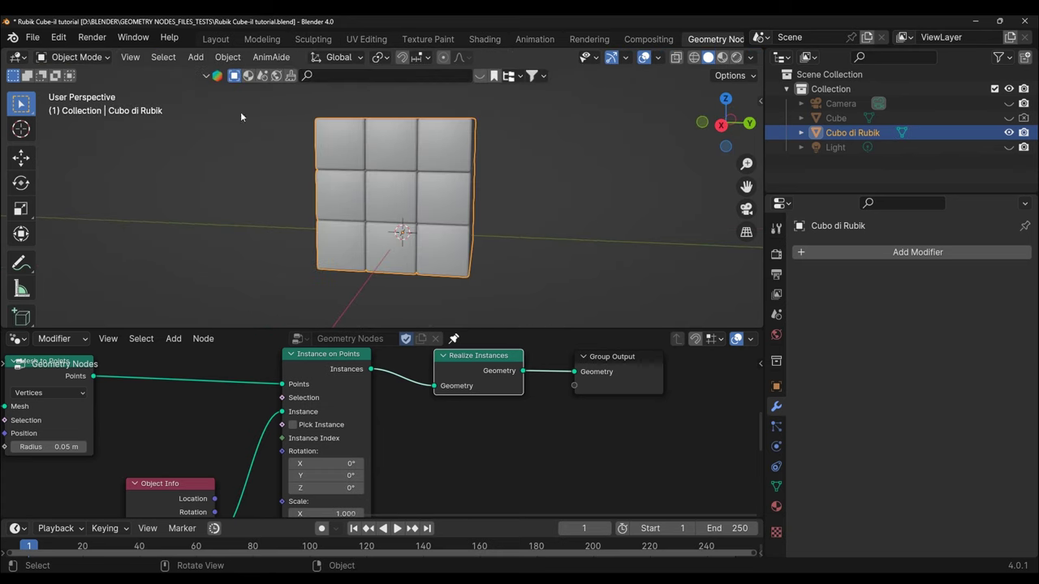
left_click(722, 57)
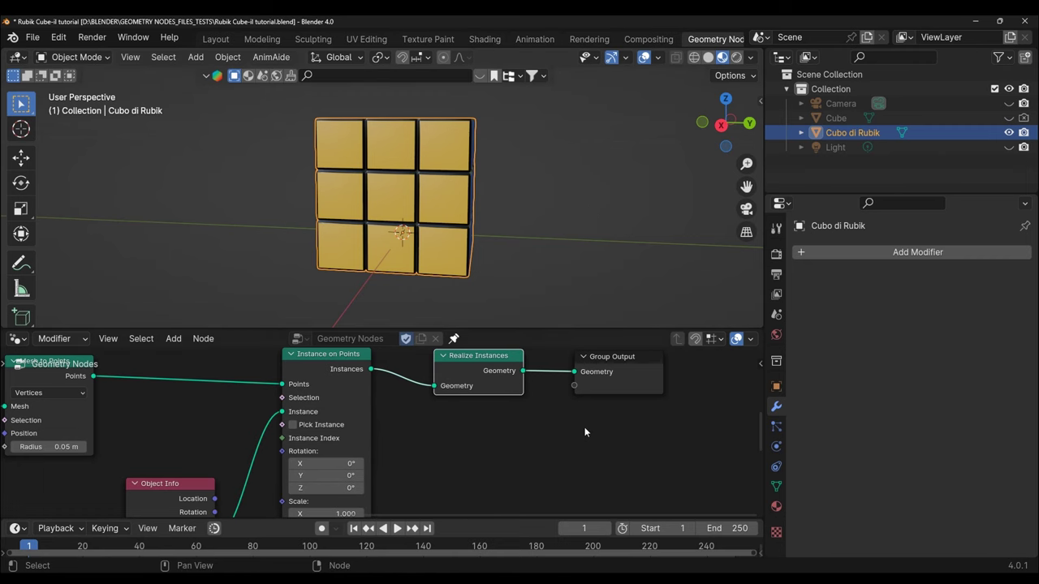
scroll(563, 437, "down", 3)
scroll(499, 450, "down", 1)
scroll(492, 459, "down", 2)
scroll(489, 459, "down", 2)
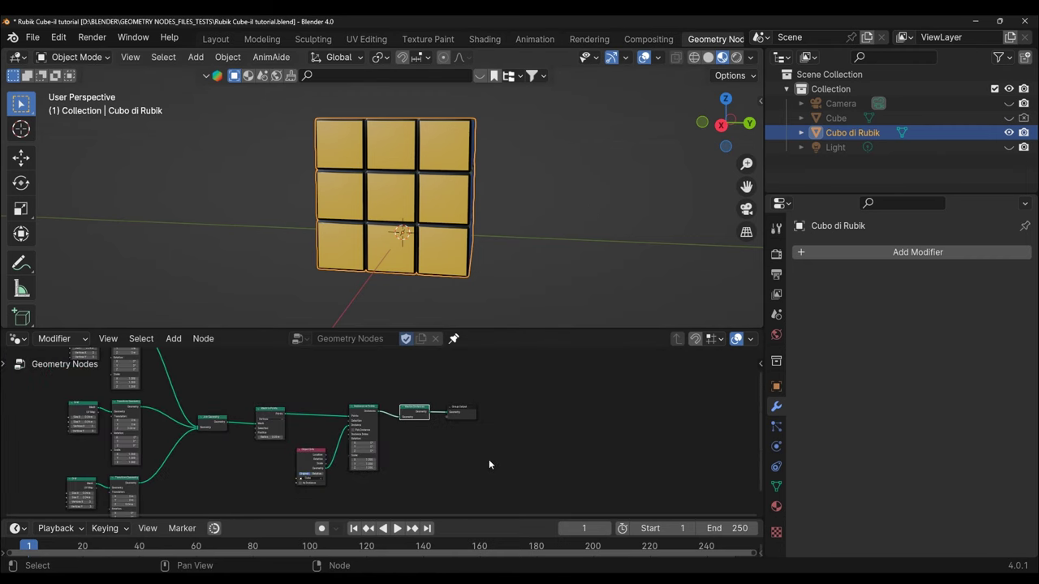
middle_click_drag(488, 459, 626, 461)
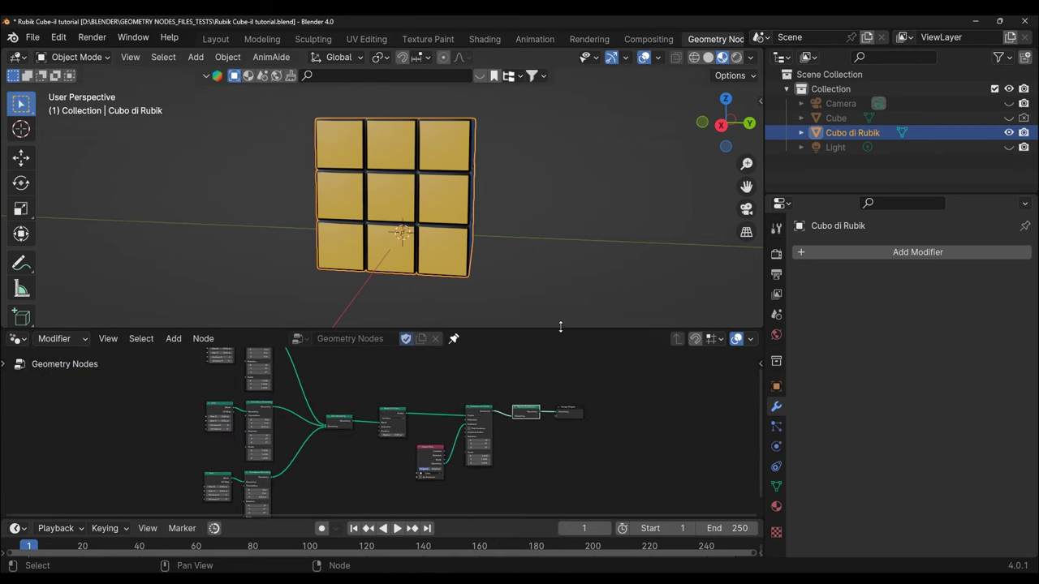
left_click_drag(561, 329, 565, 256)
middle_click_drag(490, 197, 574, 237)
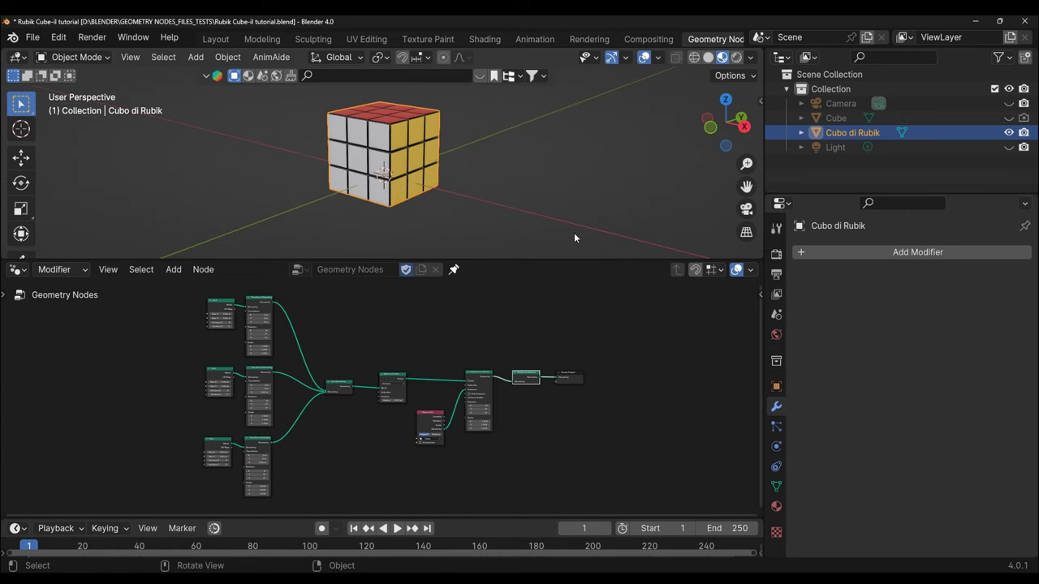
left_click_drag(746, 186, 666, 220)
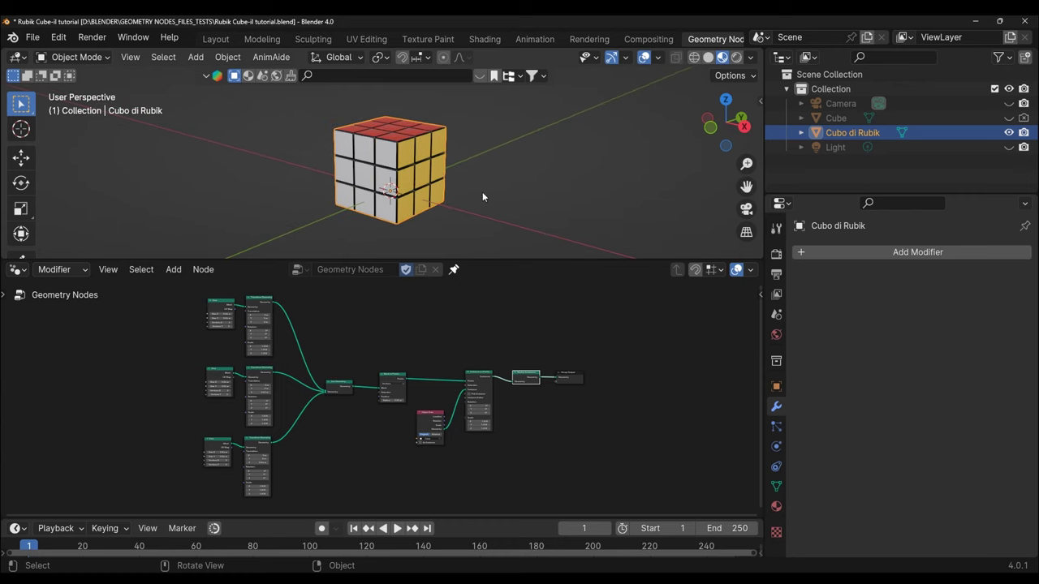
middle_click_drag(482, 194, 615, 187)
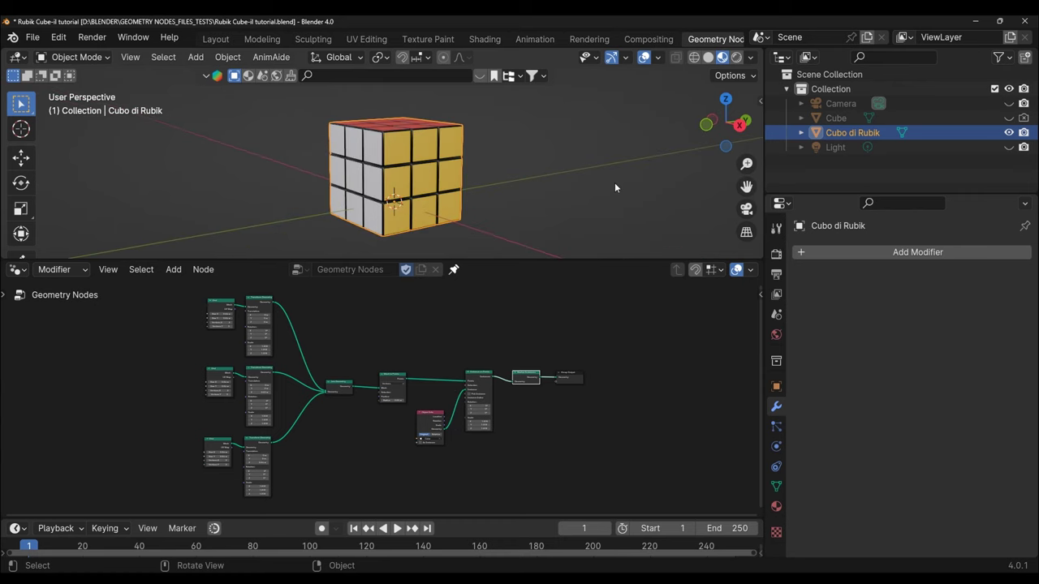